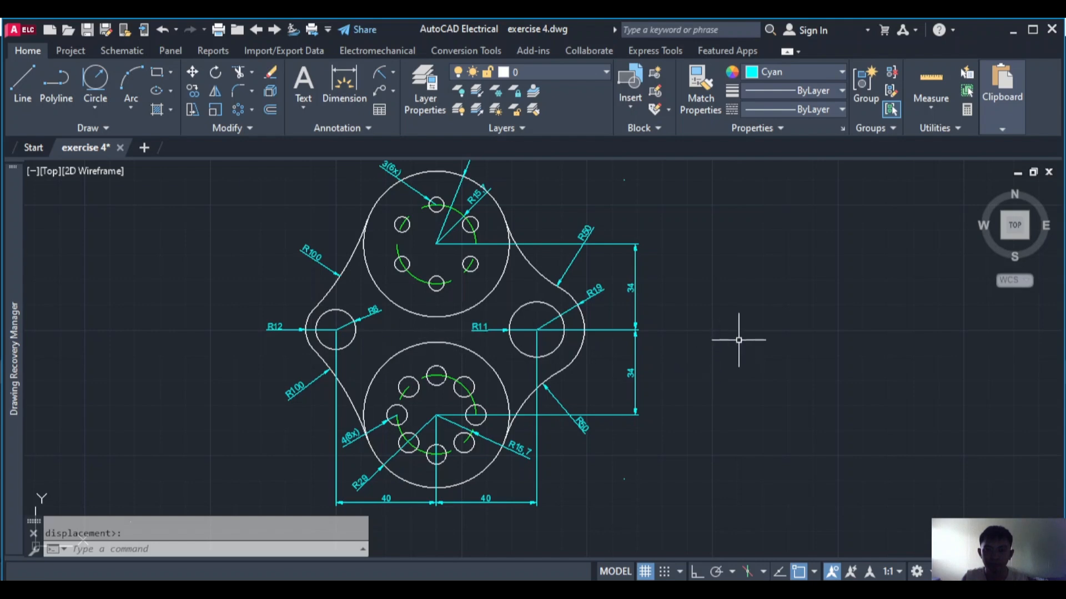
Examine the dimensioned reference drawing, including the radii around the left and right holes, and the empty area around the origin
{"action": "middle_click", "coordinate": [555, 330]}
{"action": "middle_click", "coordinate": [554, 330]}
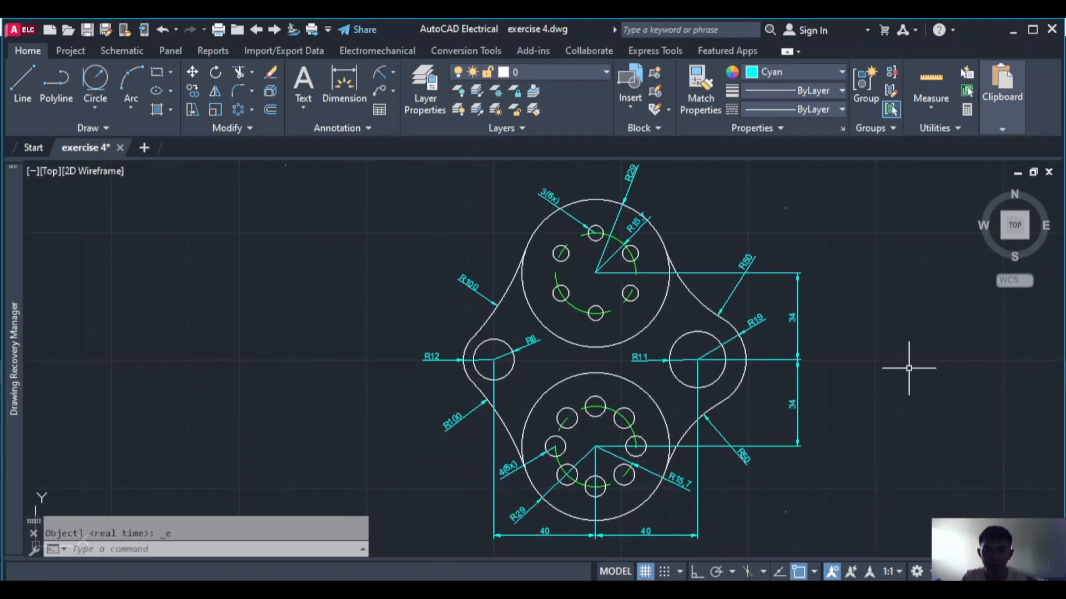
{"action": "scroll", "coordinate": [909, 369], "scroll_direction": "down", "scroll_amount": 1}
{"action": "scroll", "coordinate": [549, 391], "scroll_direction": "up", "scroll_amount": 2}
{"action": "mouse_move", "coordinate": [752, 383]}
{"action": "middle_mouse_down"}
{"action": "mouse_move", "coordinate": [521, 408]}
{"action": "mouse_move", "coordinate": [305, 408]}
{"action": "middle_mouse_up"}
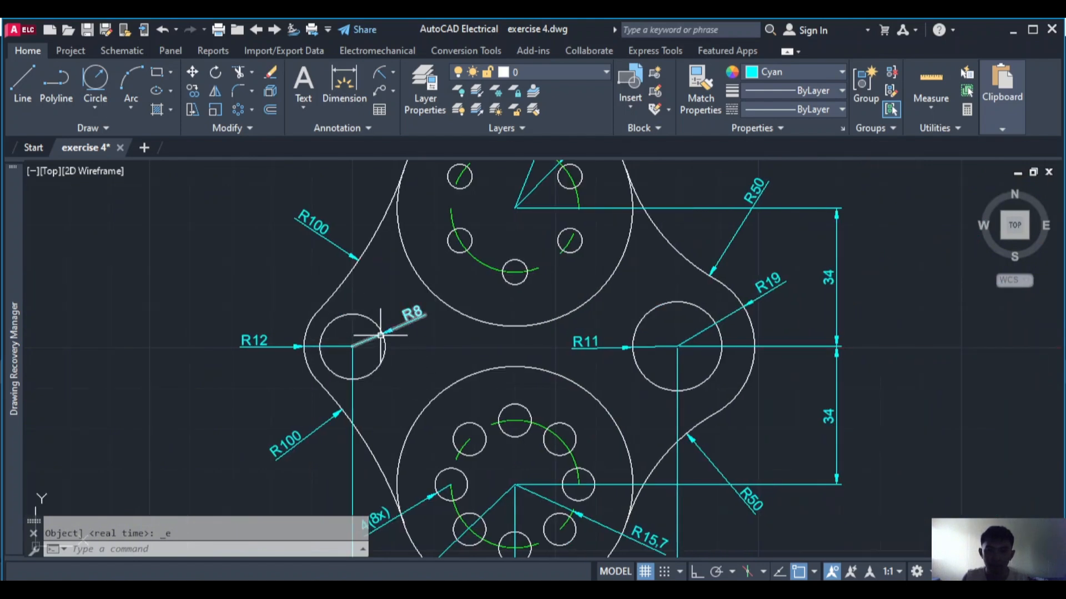
{"action": "scroll", "coordinate": [856, 439], "scroll_direction": "down", "scroll_amount": 3}
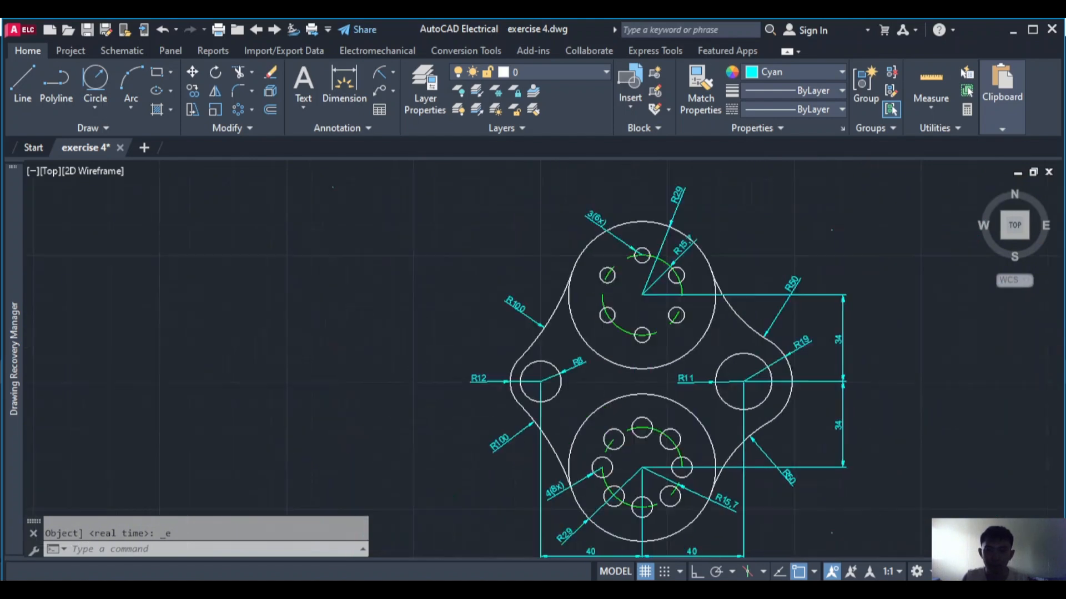
{"action": "middle_click_drag", "start_coordinate": [857, 446], "coordinate": [361, 448]}
{"action": "scroll", "coordinate": [550, 440], "scroll_direction": "up", "scroll_amount": 1}
{"action": "middle_click_drag", "start_coordinate": [464, 435], "coordinate": [588, 400]}
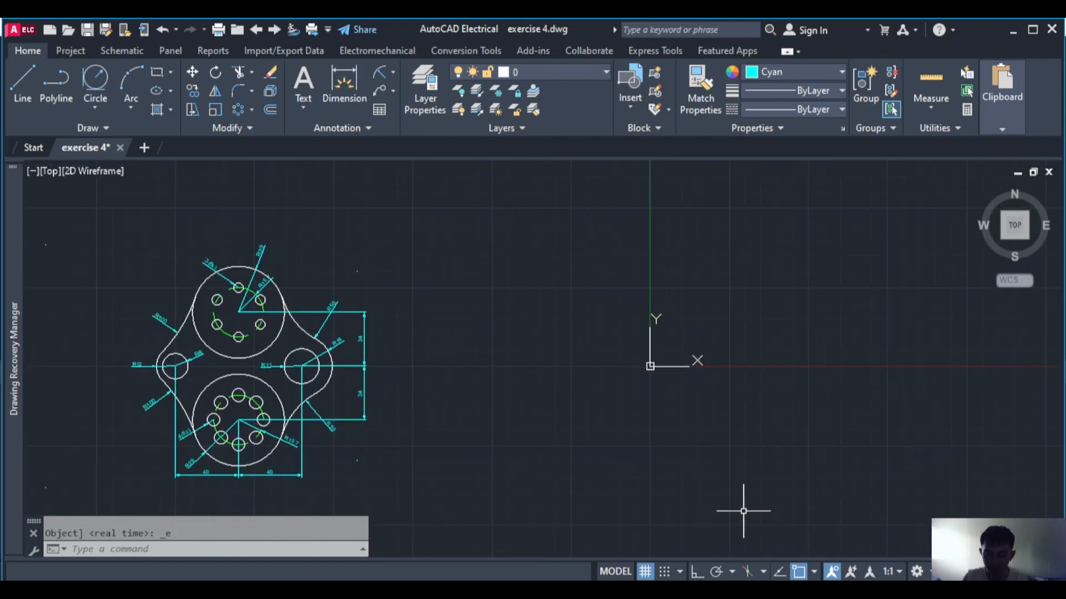
{"action": "type", "text": "O"}
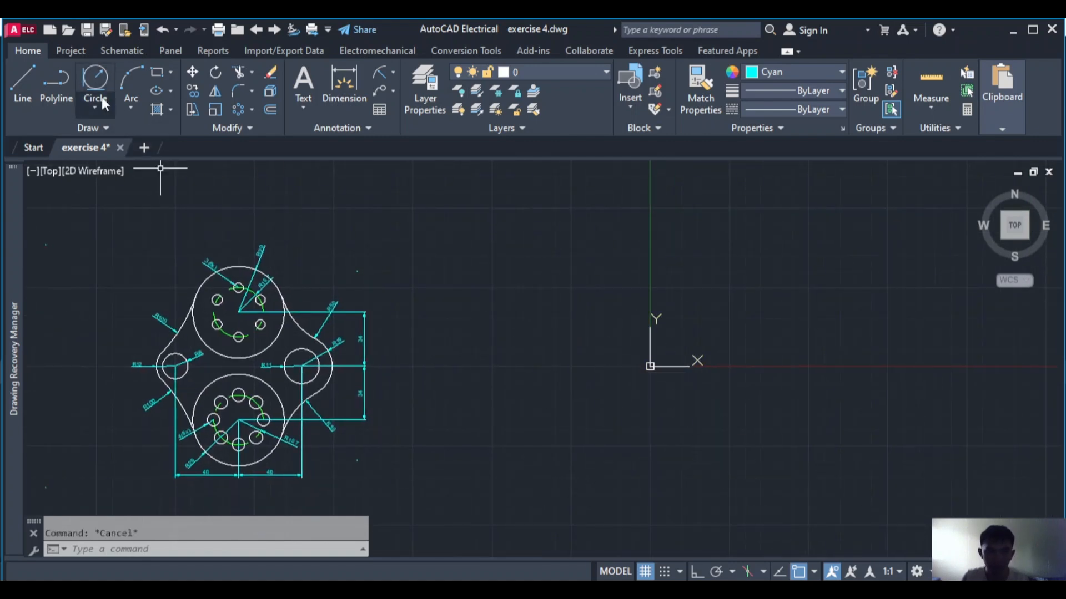
{"action": "left_click", "coordinate": [95, 111]}
{"action": "left_click", "coordinate": [124, 138]}
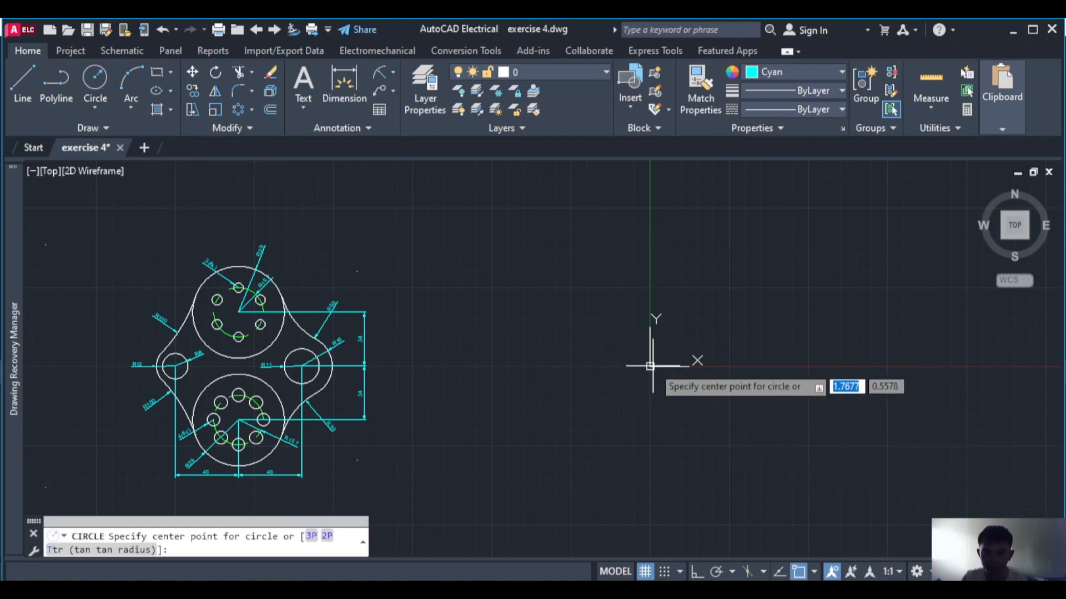
{"action": "key", "text": "Escape"}
Set the current object colour to ByLayer
{"action": "left_click", "coordinate": [816, 73]}
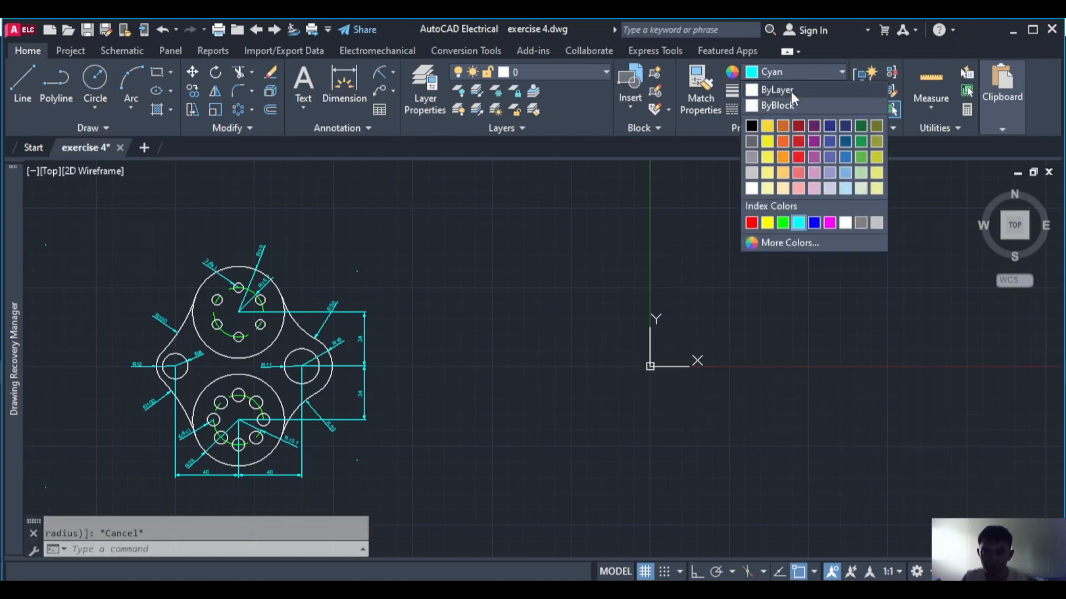
{"action": "left_click", "coordinate": [801, 91]}
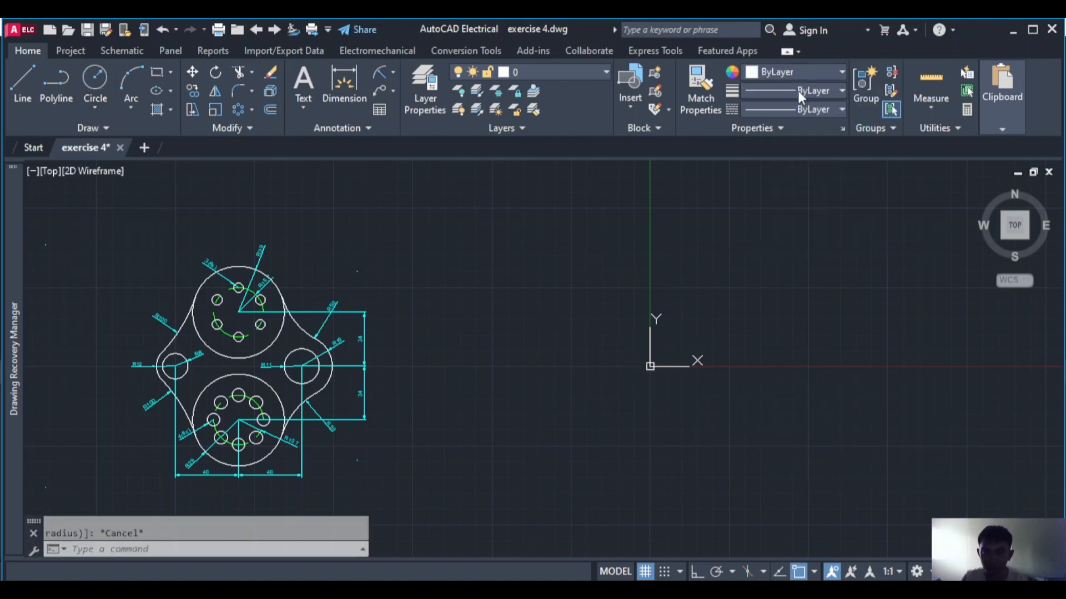
Try to draw a circle of radius 8 centred at 0,0, and erase that circle
{"action": "left_click", "coordinate": [106, 79]}
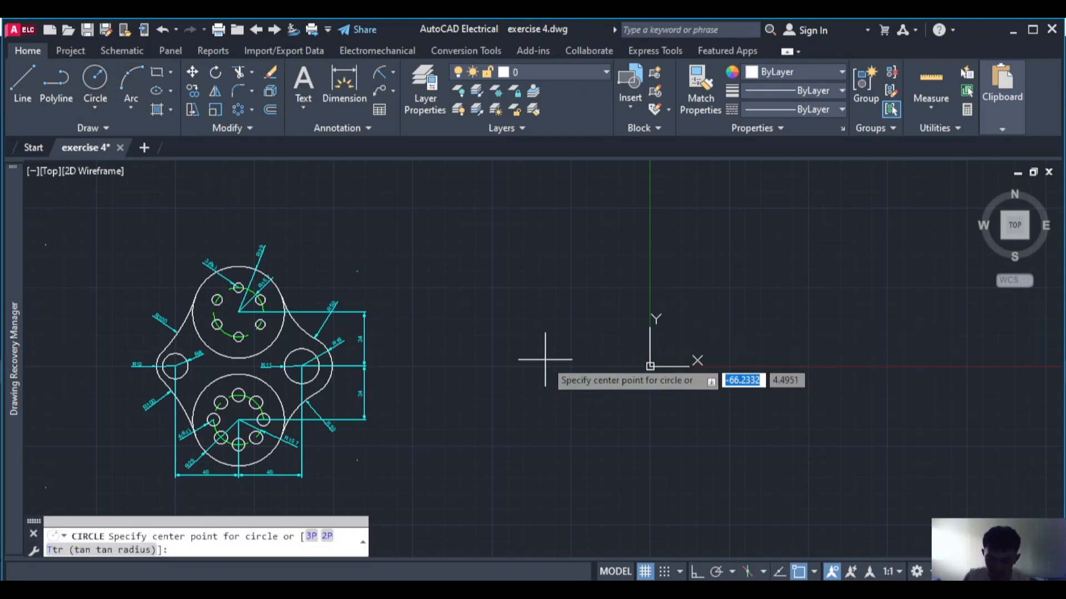
{"action": "type", "text": "0,0"}
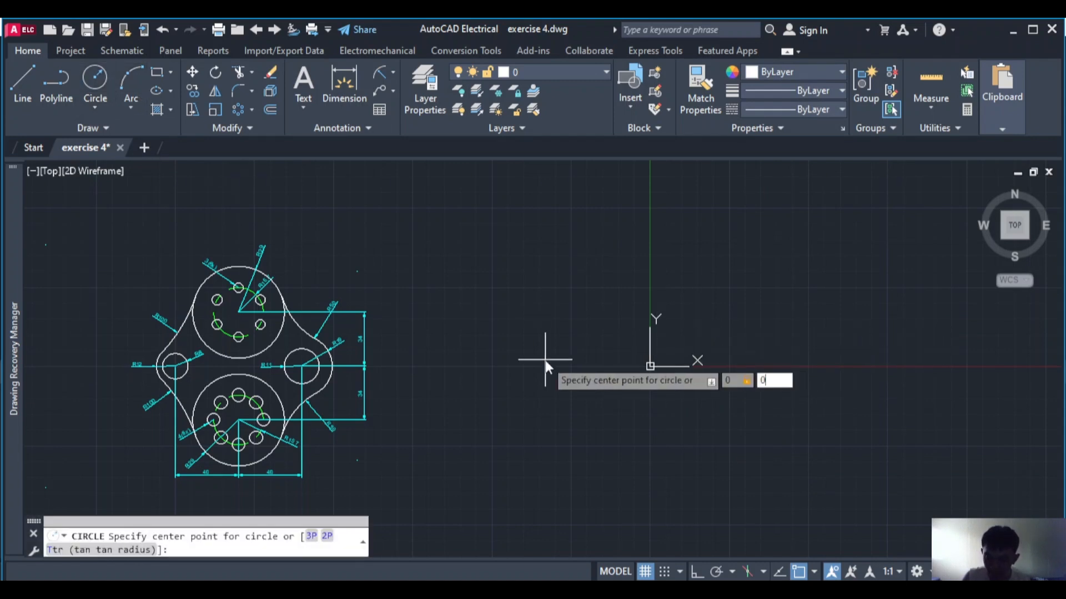
{"action": "key", "text": "Return"}
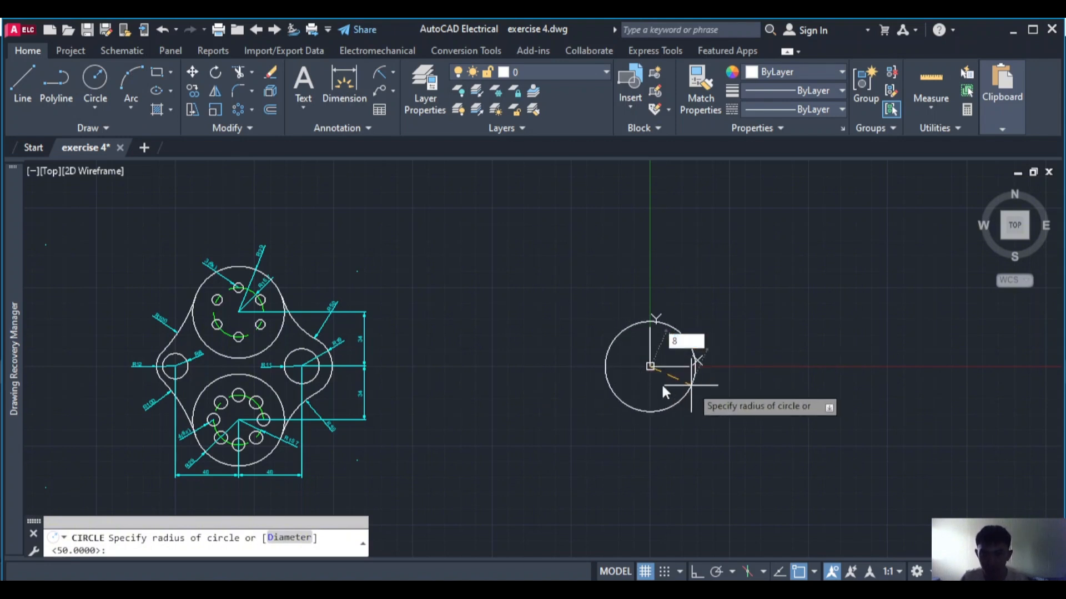
{"action": "type", "text": "8"}
{"action": "key", "text": "Return"}
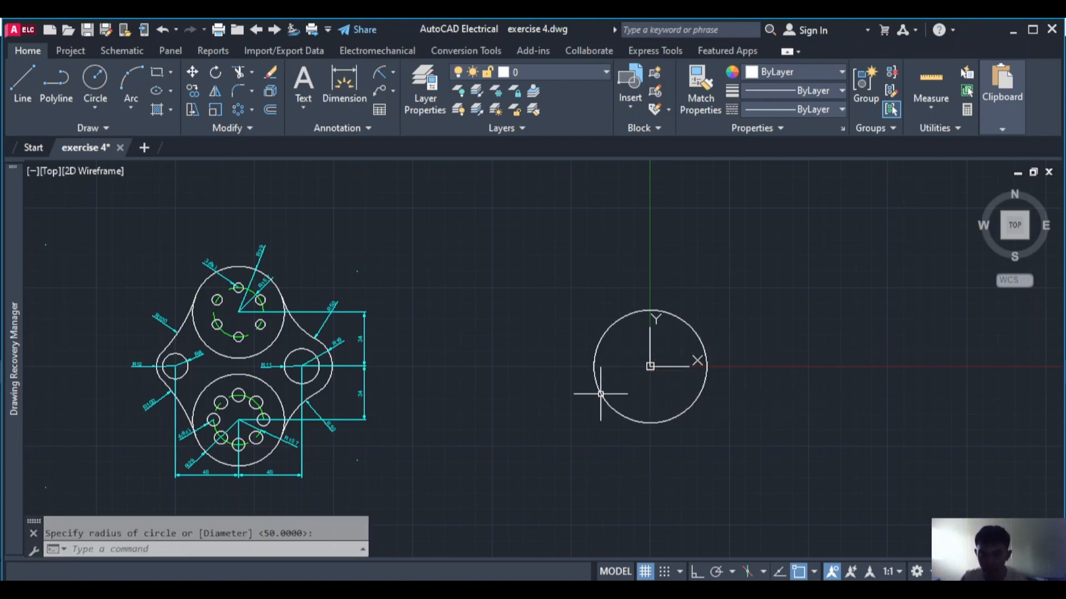
{"action": "left_click", "coordinate": [678, 320]}
{"action": "left_click", "coordinate": [679, 321]}
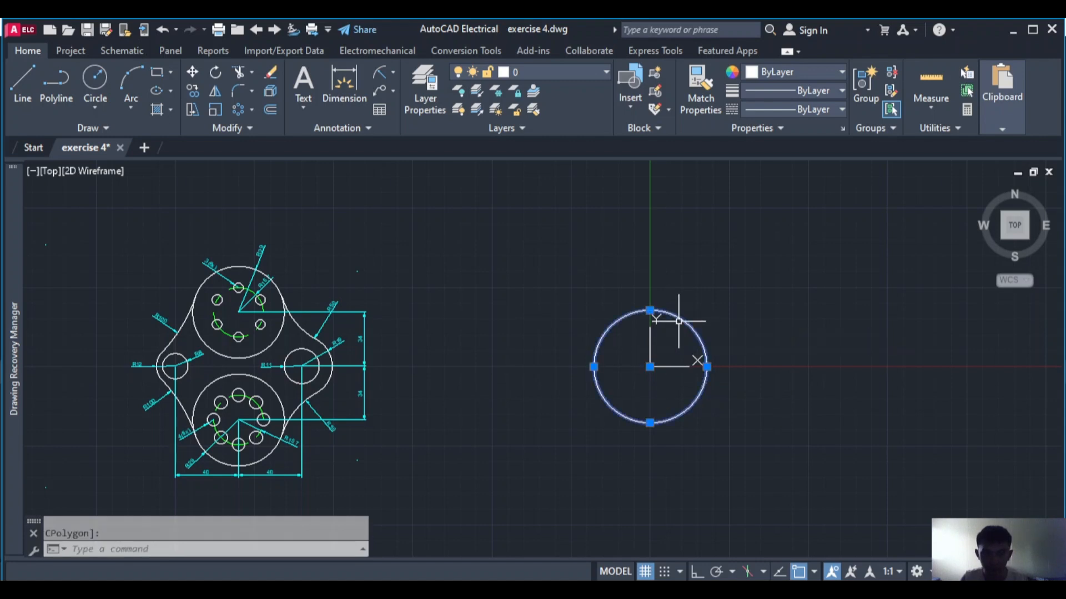
{"action": "key", "text": "Delete"}
Draw a circle of radius 8 centred at the origin 0,0
{"action": "left_click", "coordinate": [110, 74]}
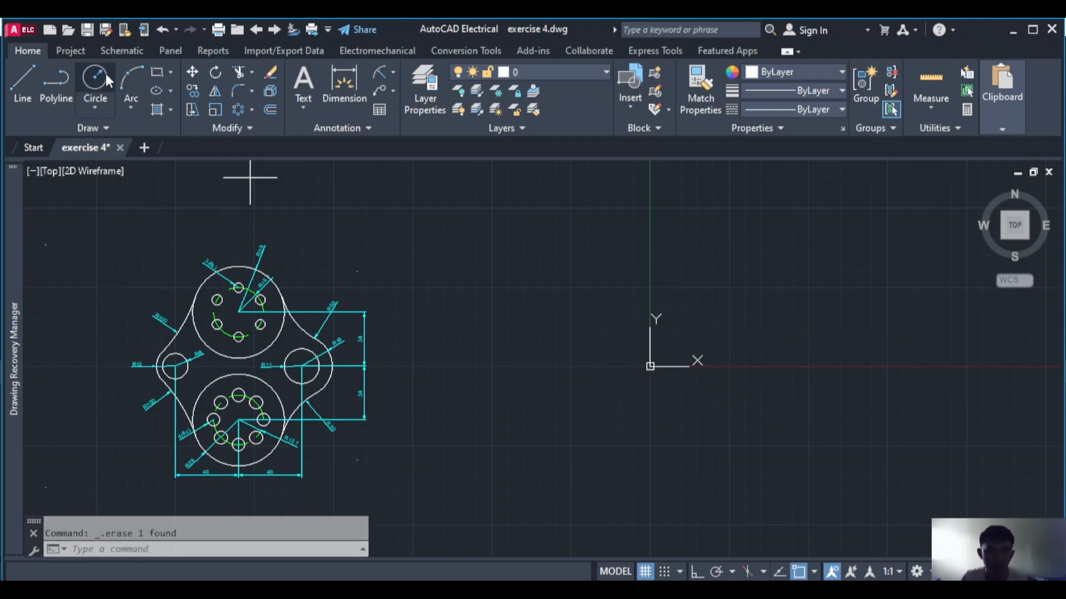
{"action": "type", "text": "0"}
{"action": "key", "text": "Tab"}
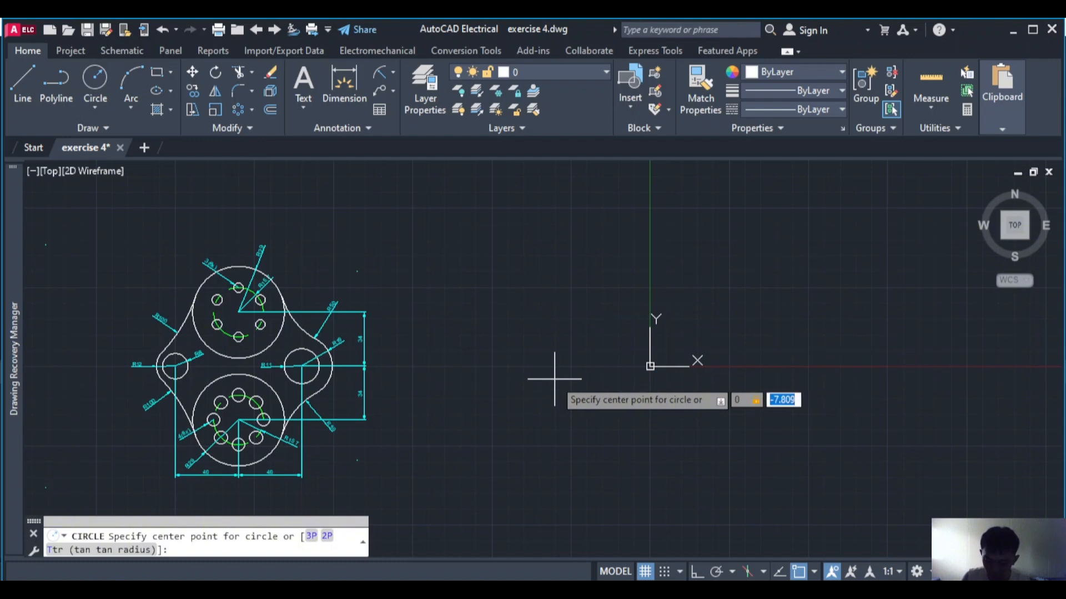
{"action": "type", "text": "0"}
{"action": "key", "text": "Return"}
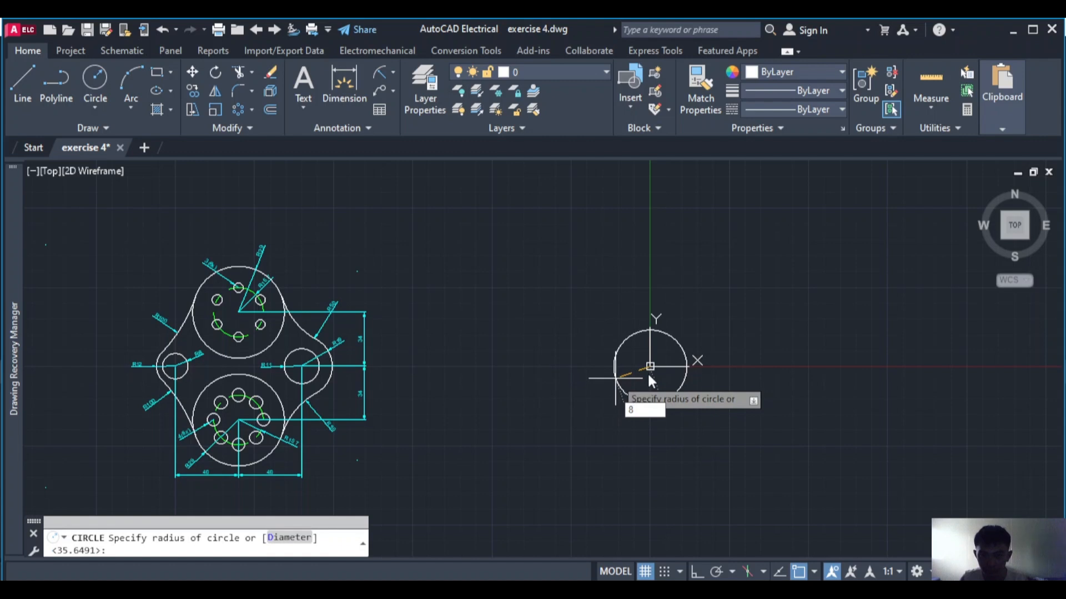
{"action": "type", "text": "8"}
{"action": "key", "text": "Return"}
{"action": "scroll", "coordinate": [644, 368], "scroll_direction": "up", "scroll_amount": 2}
{"action": "scroll", "coordinate": [648, 367], "scroll_direction": "up", "scroll_amount": 3}
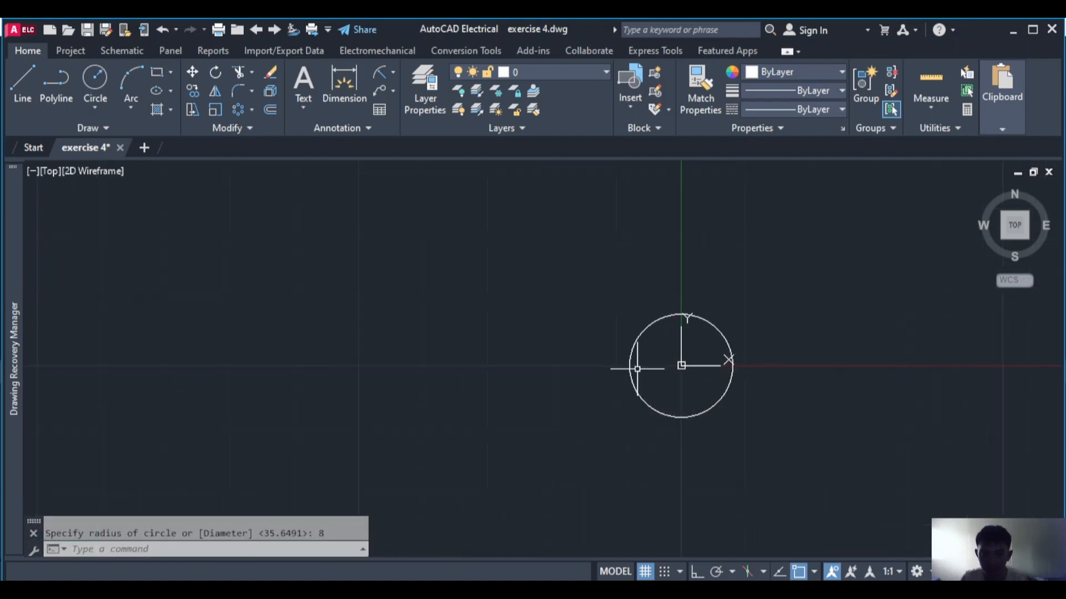
Examine the radius of the outer arc around the left hole in the reference drawing and return to the new circle
{"action": "scroll", "coordinate": [528, 376], "scroll_direction": "down", "scroll_amount": 5}
{"action": "middle_click_drag", "start_coordinate": [350, 381], "coordinate": [488, 356]}
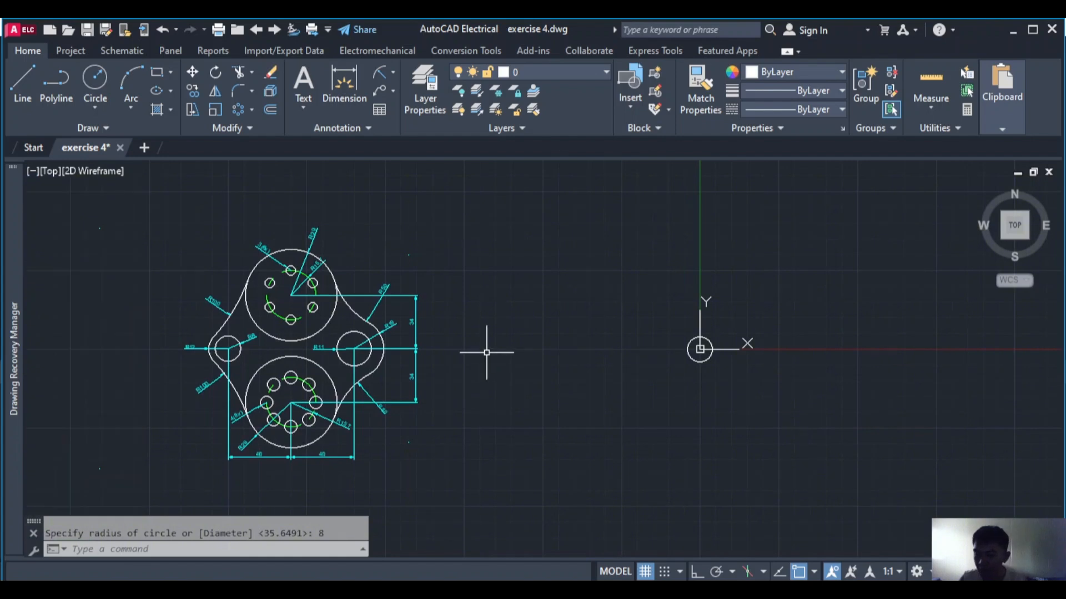
{"action": "scroll", "coordinate": [211, 343], "scroll_direction": "up", "scroll_amount": 4}
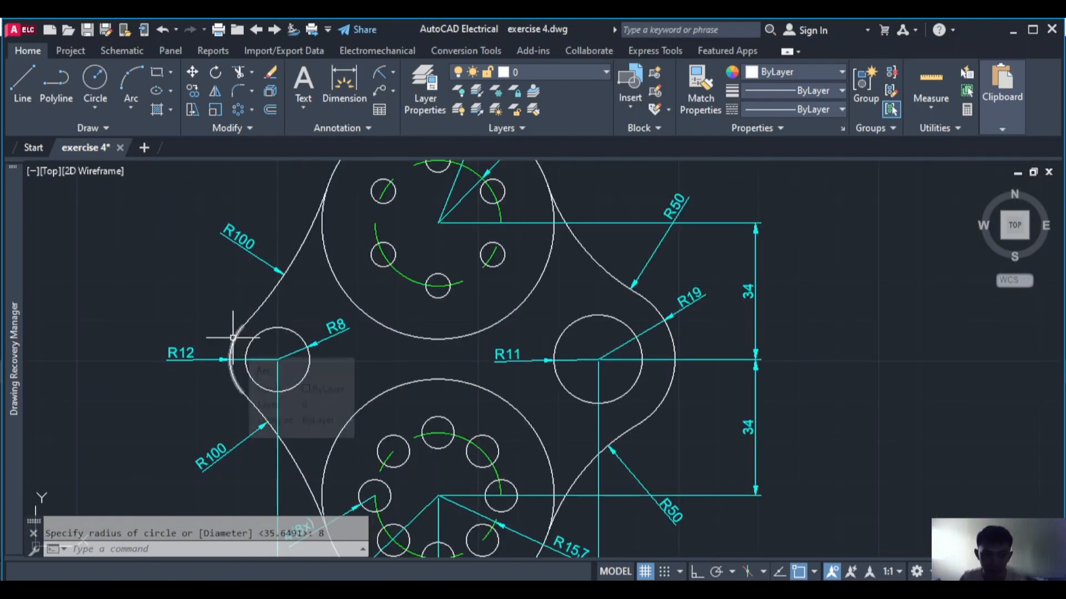
{"action": "scroll", "coordinate": [745, 386], "scroll_direction": "down", "scroll_amount": 4}
{"action": "middle_click_drag", "start_coordinate": [916, 376], "coordinate": [577, 359]}
{"action": "scroll", "coordinate": [576, 359], "scroll_direction": "up", "scroll_amount": 4}
{"action": "middle_click_drag", "start_coordinate": [888, 375], "coordinate": [692, 375]}
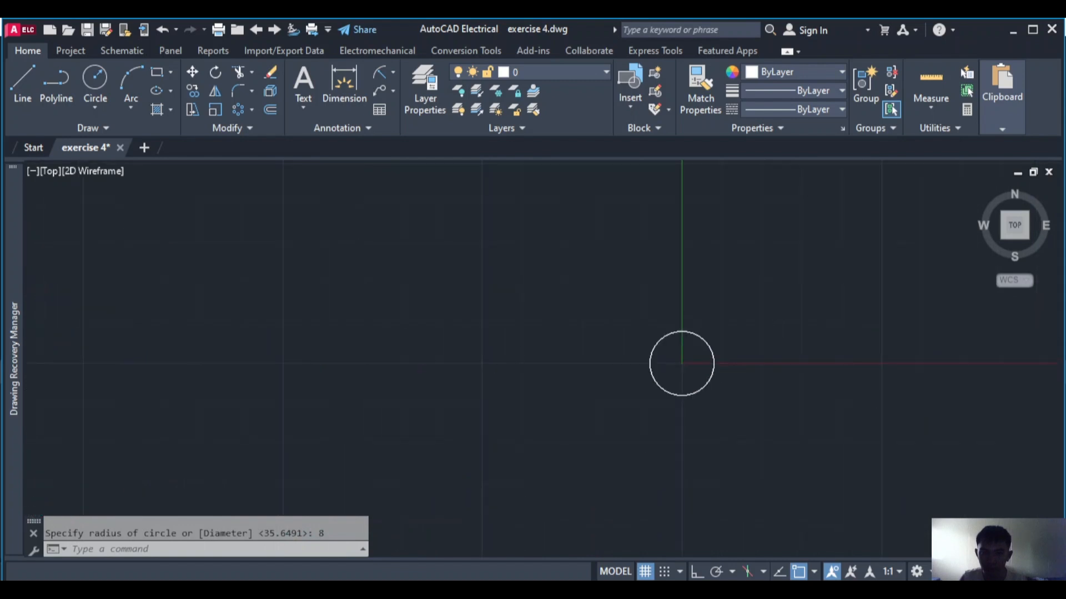
{"action": "scroll", "coordinate": [866, 366], "scroll_direction": "down", "scroll_amount": 2}
{"action": "middle_click_drag", "start_coordinate": [837, 378], "coordinate": [640, 378]}
{"action": "scroll", "coordinate": [554, 370], "scroll_direction": "up", "scroll_amount": 2}
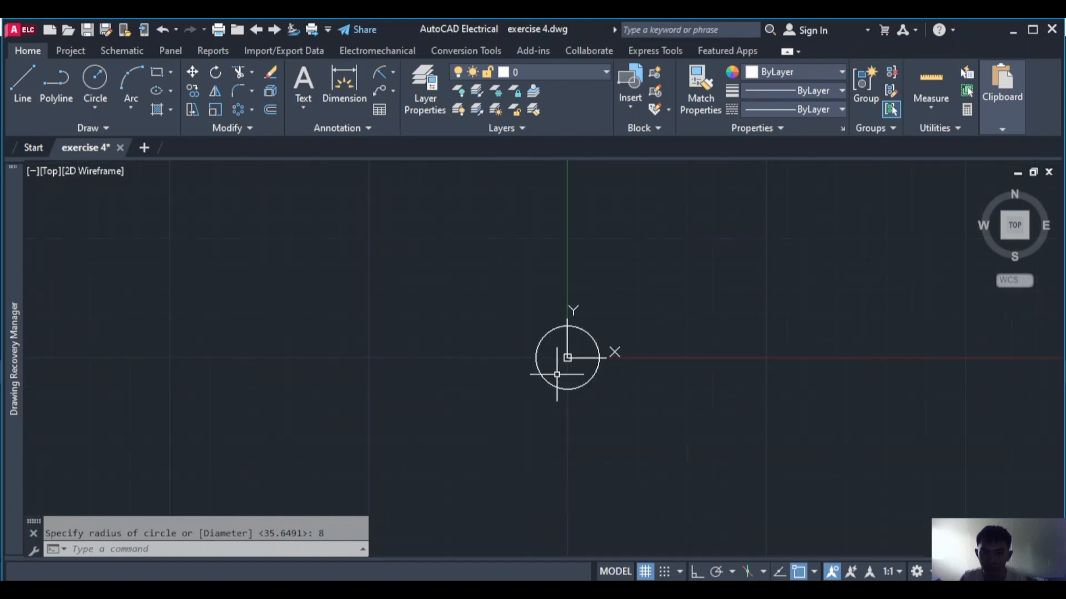
{"action": "left_click", "coordinate": [95, 78]}
{"action": "left_click", "coordinate": [567, 357]}
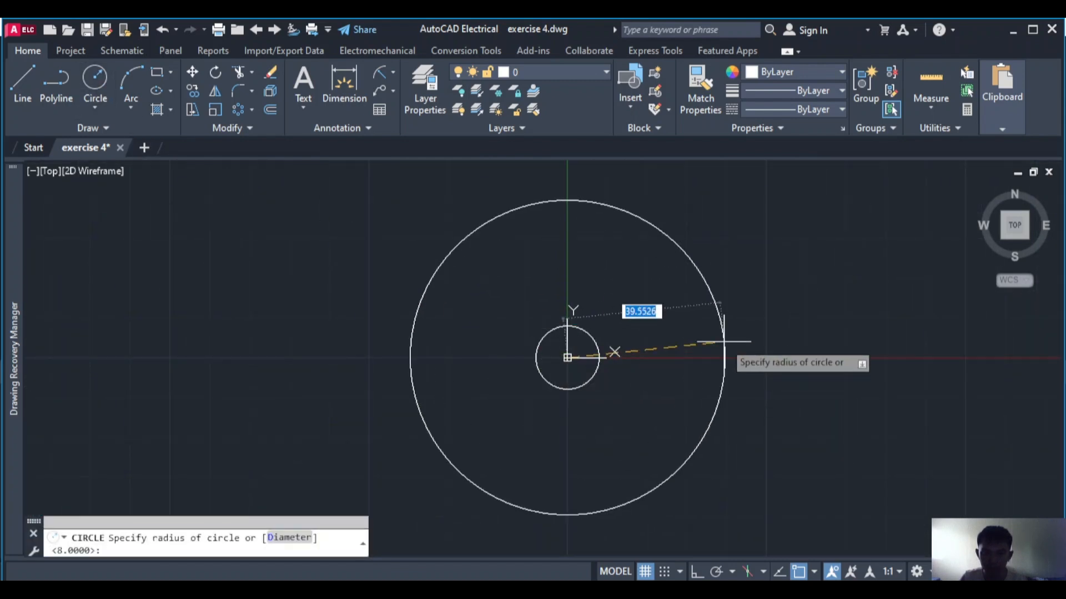
{"action": "key", "text": "Escape"}
{"action": "key", "text": "space"}
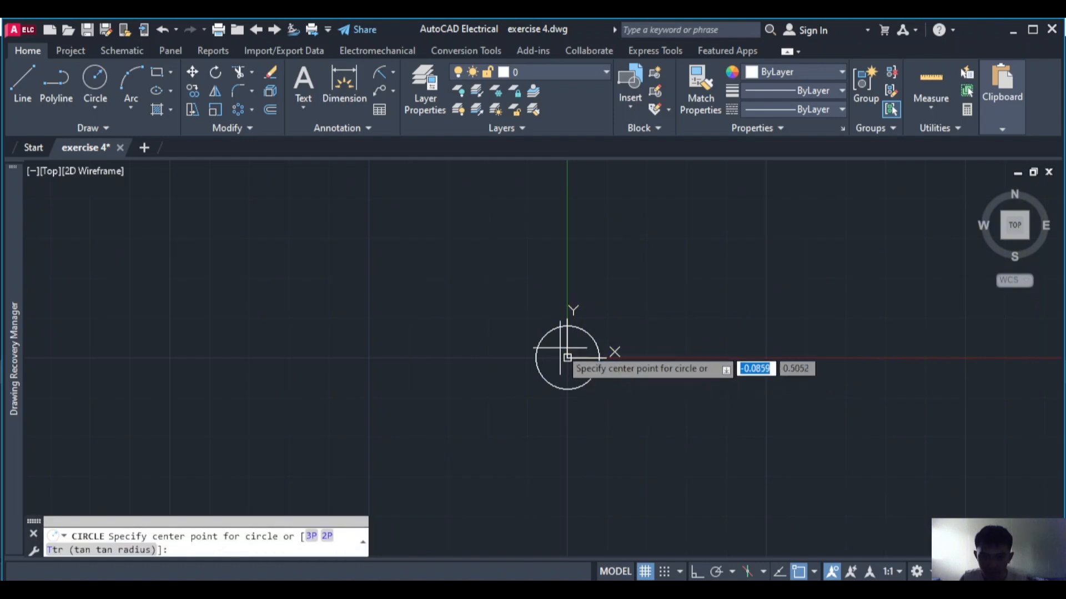
{"action": "key", "text": "Escape"}
Draw a circle of radius 12 at the origin, concentric with the existing radius 8 circle
{"action": "scroll", "coordinate": [447, 261], "scroll_direction": "up", "scroll_amount": 2}
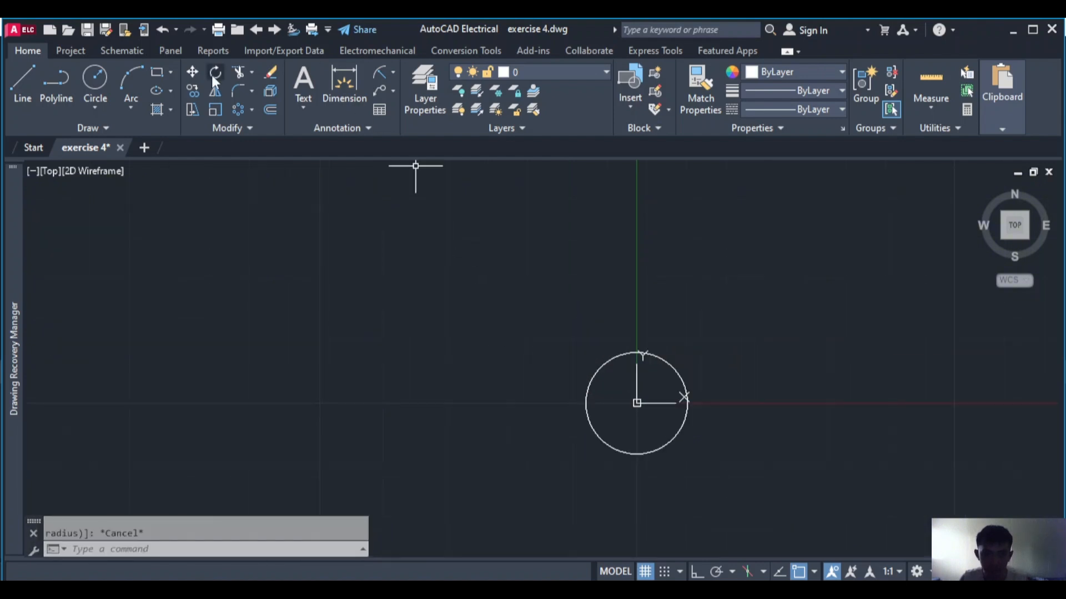
{"action": "left_click", "coordinate": [95, 79]}
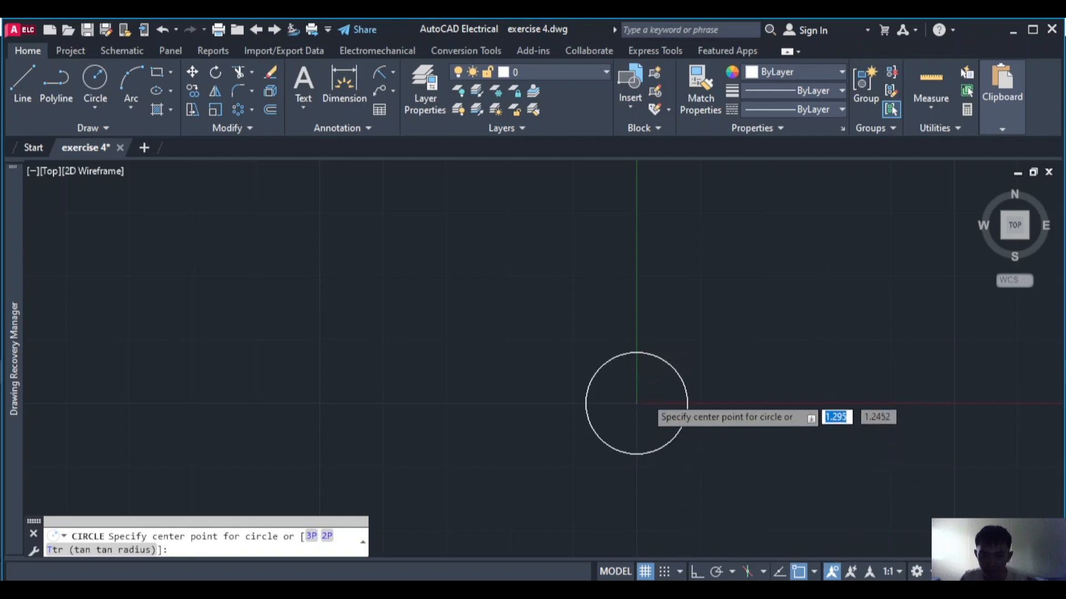
{"action": "scroll", "coordinate": [645, 394], "scroll_direction": "up", "scroll_amount": 2}
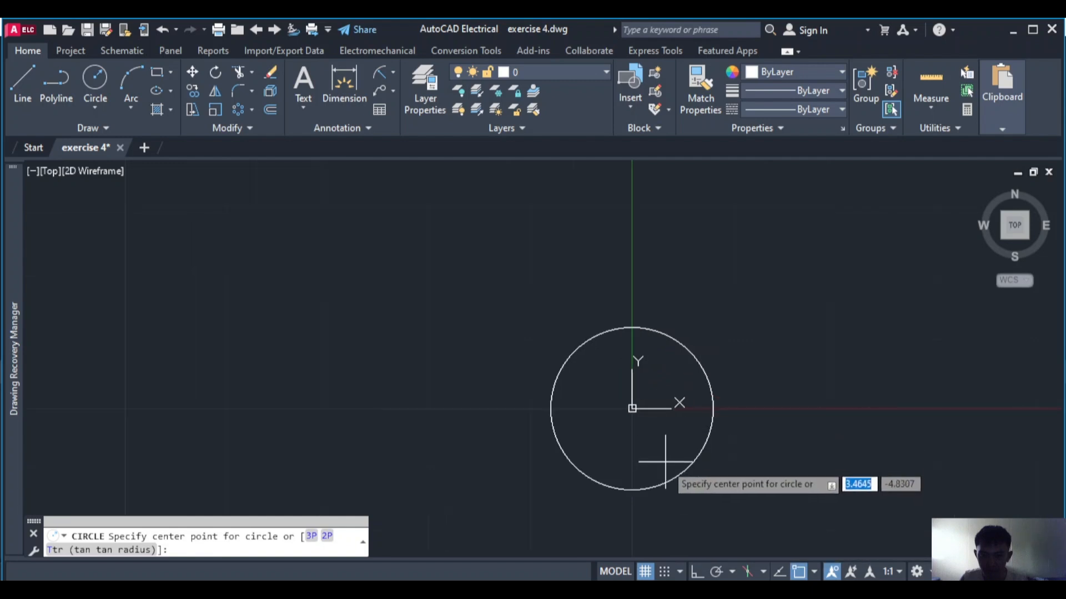
{"action": "left_click", "coordinate": [633, 409]}
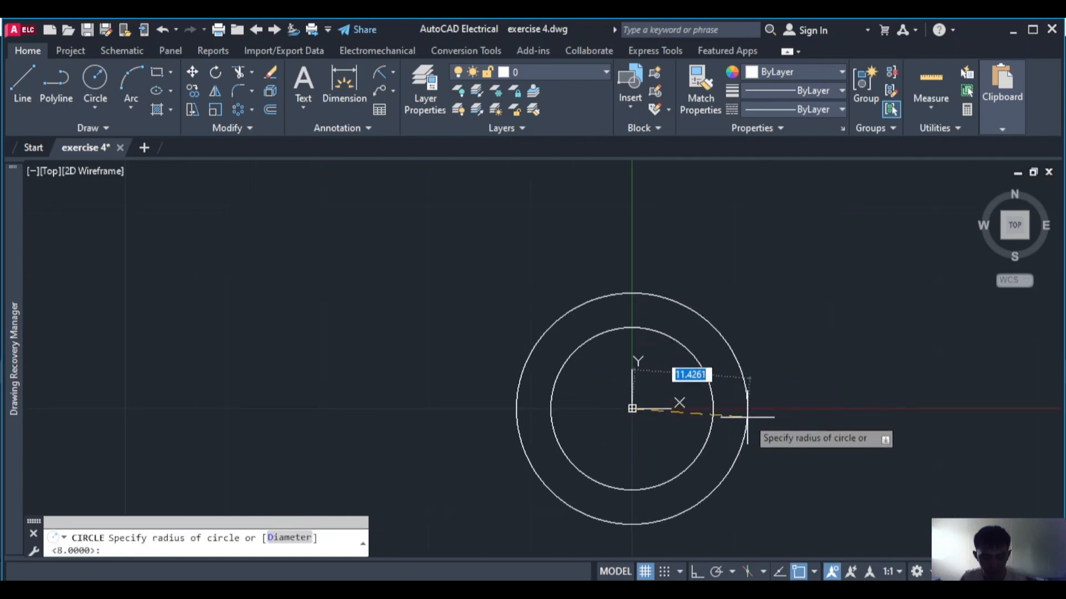
{"action": "key", "text": "Return"}
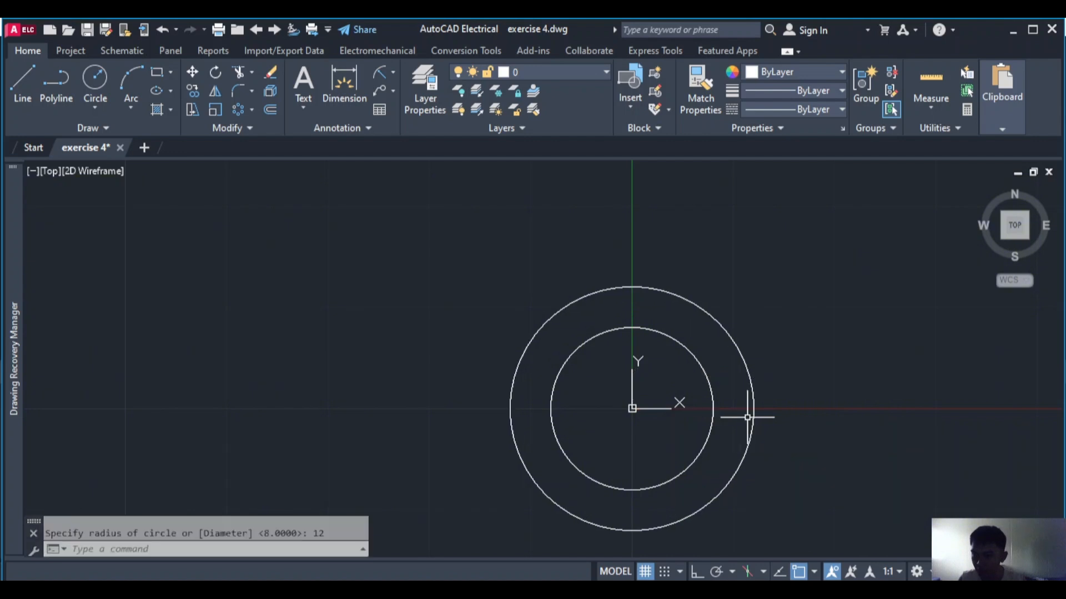
Examine the horizontal and vertical centre distances between the left hole and the large circles in the reference drawing
{"action": "middle_click_drag", "start_coordinate": [427, 429], "coordinate": [731, 400]}
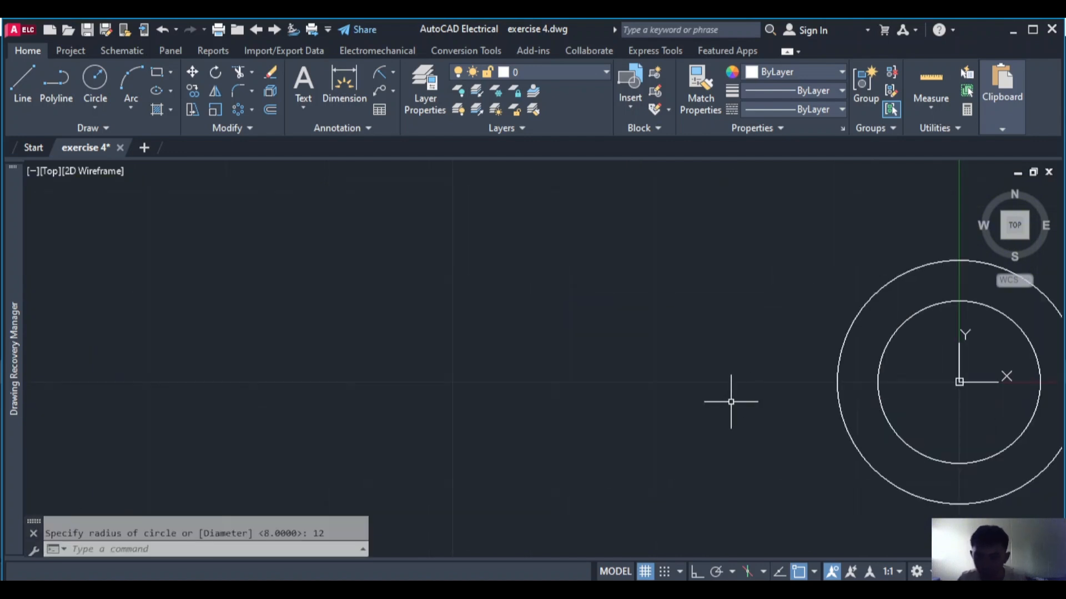
{"action": "scroll", "coordinate": [511, 400], "scroll_direction": "down", "scroll_amount": 2}
{"action": "scroll", "coordinate": [431, 423], "scroll_direction": "down", "scroll_amount": 4}
{"action": "mouse_move", "coordinate": [431, 423]}
{"action": "middle_mouse_down"}
{"action": "mouse_move", "coordinate": [380, 403]}
{"action": "mouse_move", "coordinate": [817, 327]}
{"action": "middle_mouse_up"}
{"action": "scroll", "coordinate": [443, 381], "scroll_direction": "up", "scroll_amount": 2}
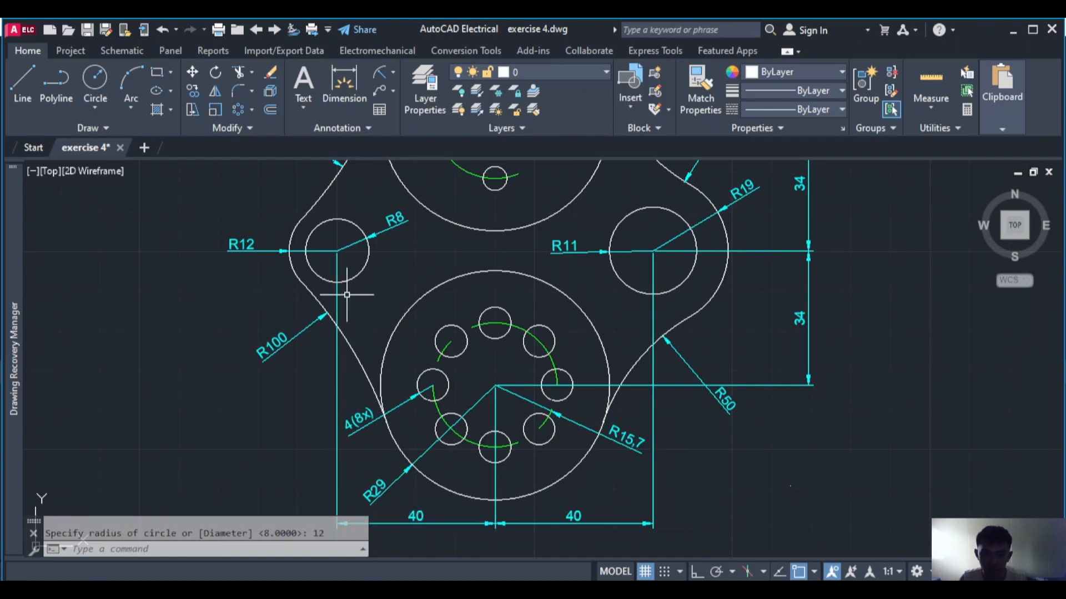
{"action": "scroll", "coordinate": [1010, 477], "scroll_direction": "down", "scroll_amount": 2}
{"action": "middle_click_drag", "start_coordinate": [1010, 477], "coordinate": [328, 461]}
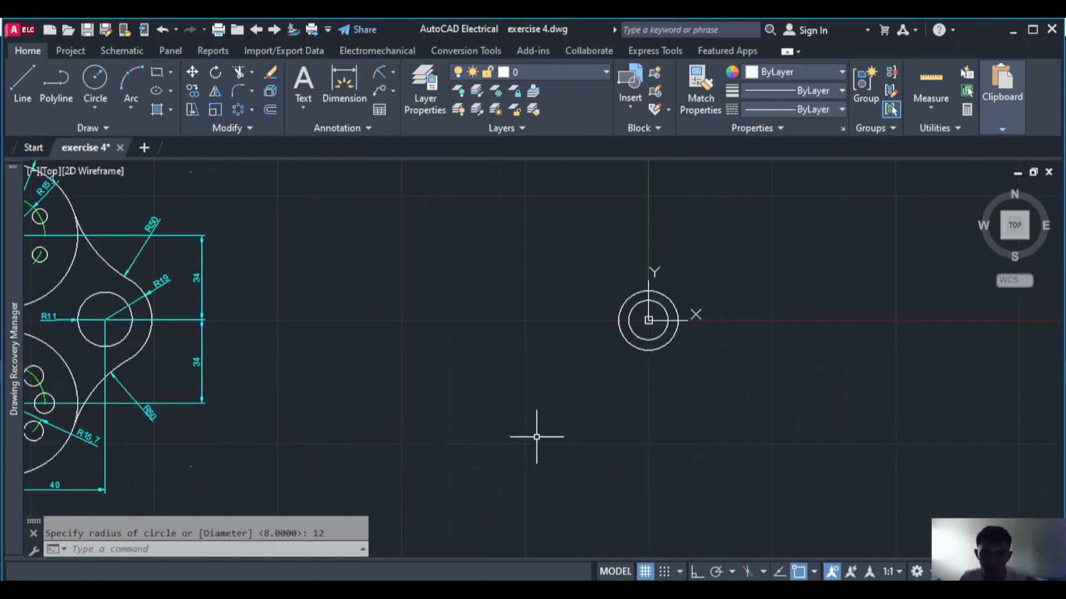
{"action": "scroll", "coordinate": [601, 408], "scroll_direction": "up", "scroll_amount": 4}
{"action": "middle_click_drag", "start_coordinate": [831, 341], "coordinate": [561, 426]}
{"action": "scroll", "coordinate": [596, 504], "scroll_direction": "down", "scroll_amount": 2}
{"action": "scroll", "coordinate": [537, 448], "scroll_direction": "up", "scroll_amount": 2}
{"action": "scroll", "coordinate": [534, 364], "scroll_direction": "down", "scroll_amount": 2}
{"action": "middle_click_drag", "start_coordinate": [616, 392], "coordinate": [574, 389]}
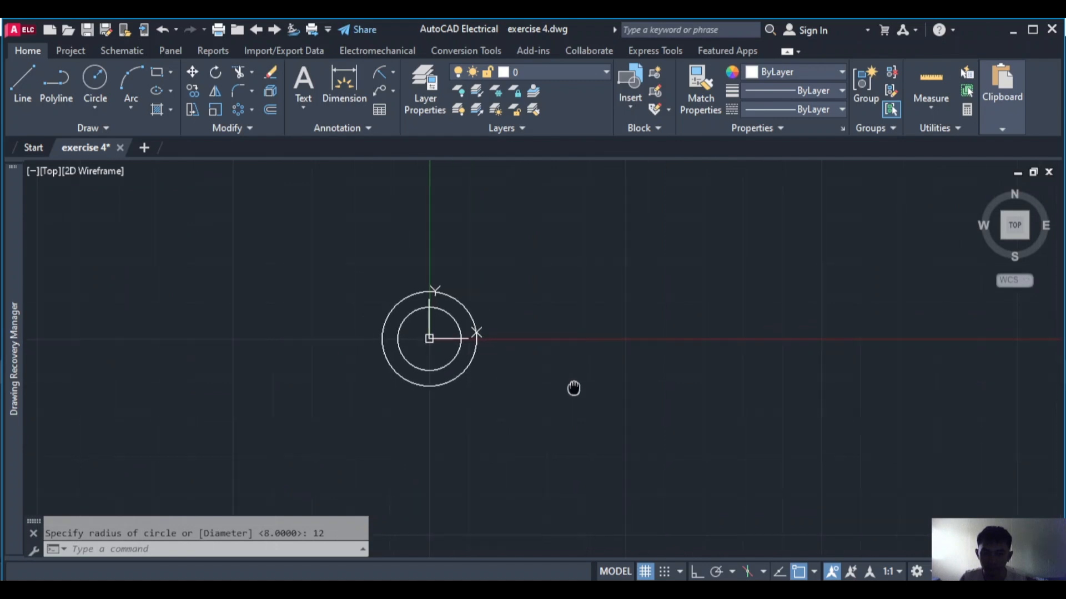
Draw a circle of radius 29 centred at 40,-34 for the lower large circle
{"action": "left_click", "coordinate": [84, 78]}
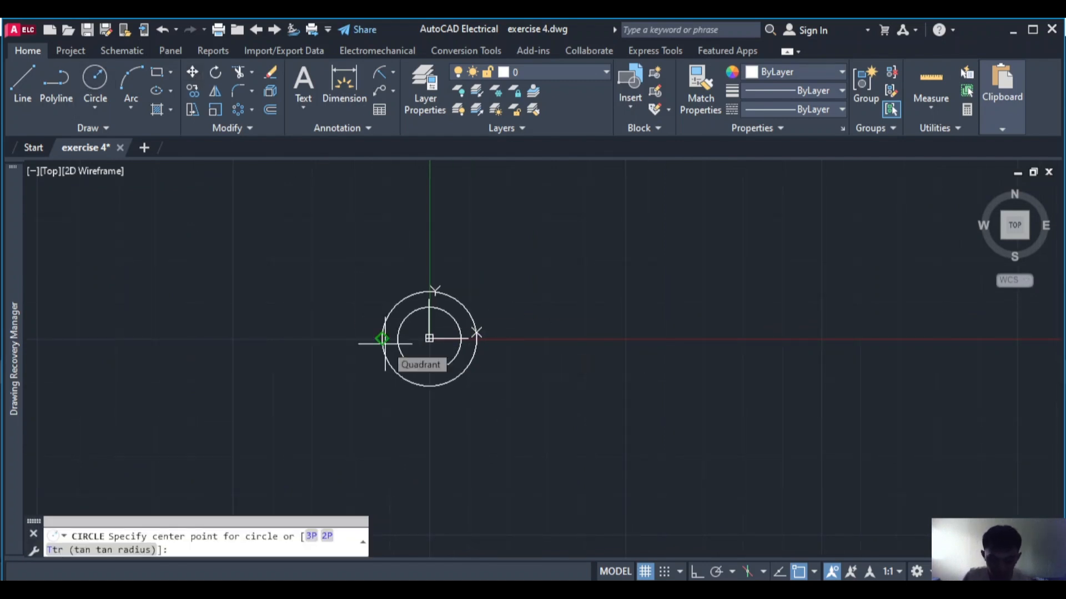
{"action": "type", "text": "40"}
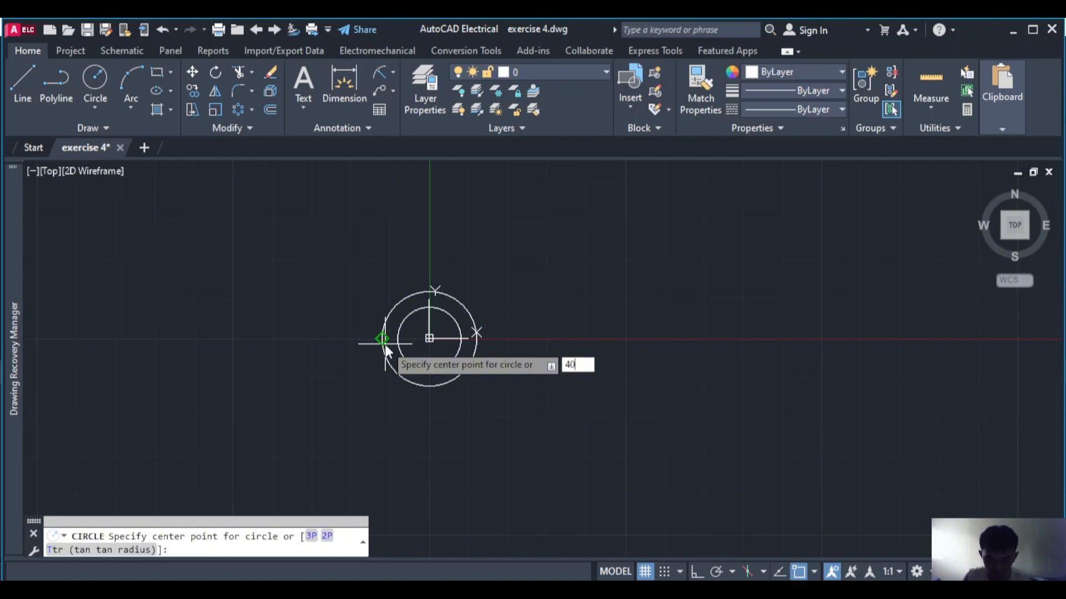
{"action": "key", "text": "Tab"}
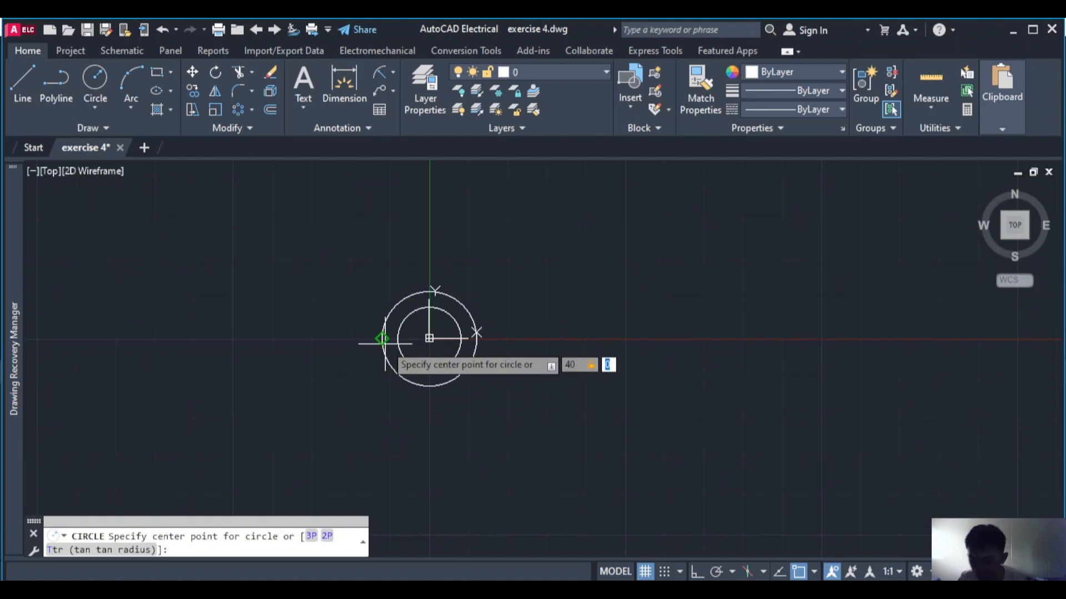
{"action": "key", "text": "Return"}
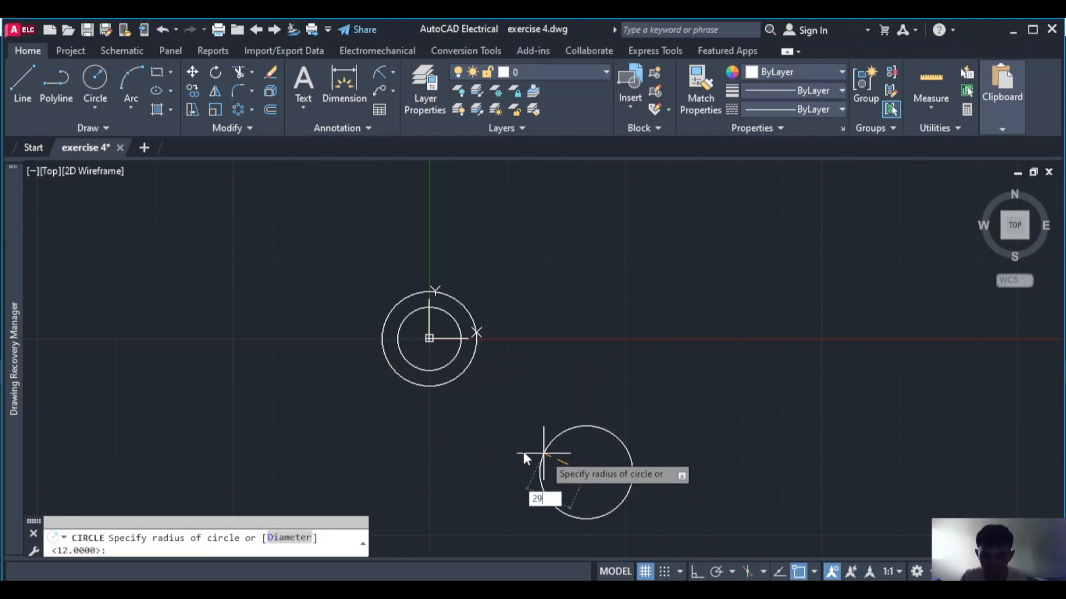
{"action": "key", "text": "Return"}
Examine the radii and hole pattern of the lower large circle in the reference drawing and compare them with the new circle
{"action": "middle_click_drag", "start_coordinate": [391, 425], "coordinate": [614, 412]}
{"action": "scroll", "coordinate": [338, 411], "scroll_direction": "down", "scroll_amount": 3}
{"action": "middle_click_drag", "start_coordinate": [269, 409], "coordinate": [335, 414]}
{"action": "scroll", "coordinate": [335, 414], "scroll_direction": "up", "scroll_amount": 5}
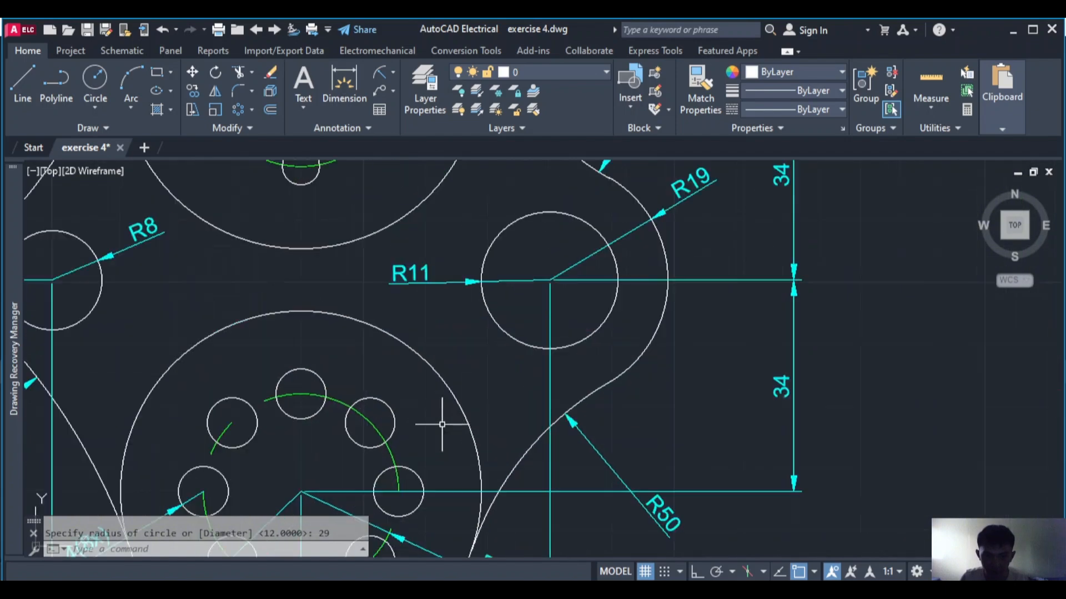
{"action": "scroll", "coordinate": [422, 389], "scroll_direction": "down", "scroll_amount": 3}
{"action": "scroll", "coordinate": [416, 364], "scroll_direction": "up", "scroll_amount": 1}
{"action": "middle_click_drag", "start_coordinate": [433, 485], "coordinate": [435, 484]}
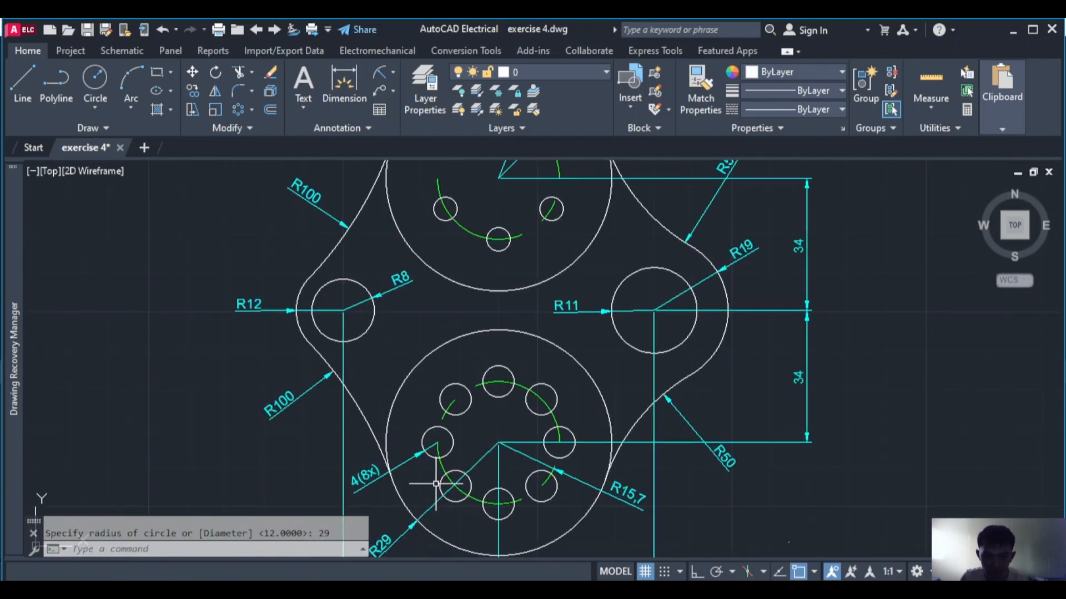
{"action": "scroll", "coordinate": [436, 484], "scroll_direction": "down", "scroll_amount": 1}
{"action": "scroll", "coordinate": [441, 428], "scroll_direction": "up", "scroll_amount": 3}
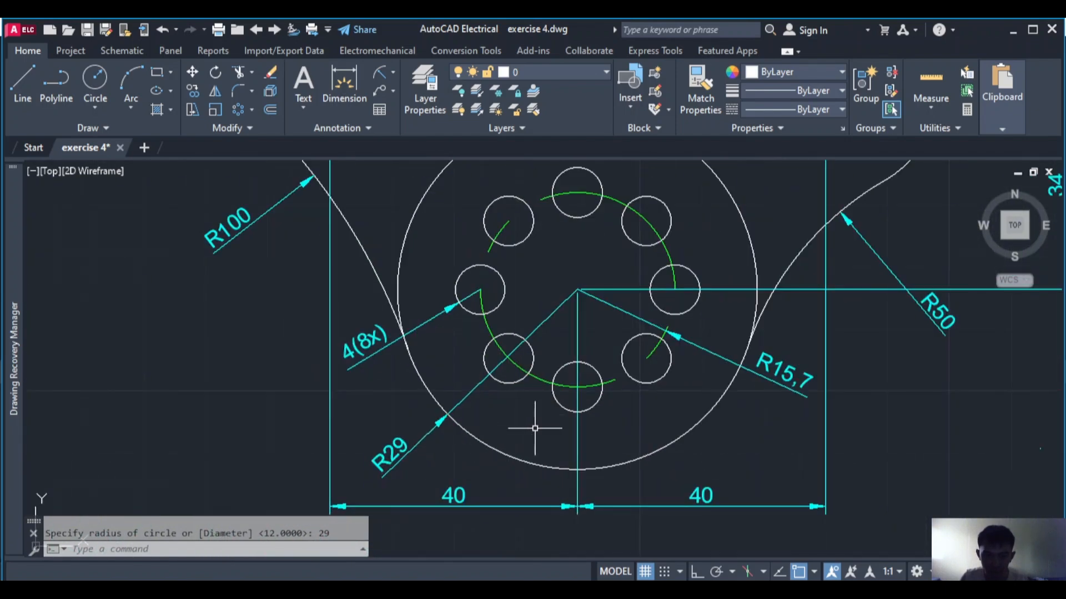
{"action": "scroll", "coordinate": [614, 424], "scroll_direction": "down", "scroll_amount": 3}
{"action": "scroll", "coordinate": [614, 424], "scroll_direction": "down", "scroll_amount": 2}
{"action": "scroll", "coordinate": [737, 416], "scroll_direction": "up", "scroll_amount": 4}
{"action": "middle_click_drag", "start_coordinate": [745, 417], "coordinate": [468, 452]}
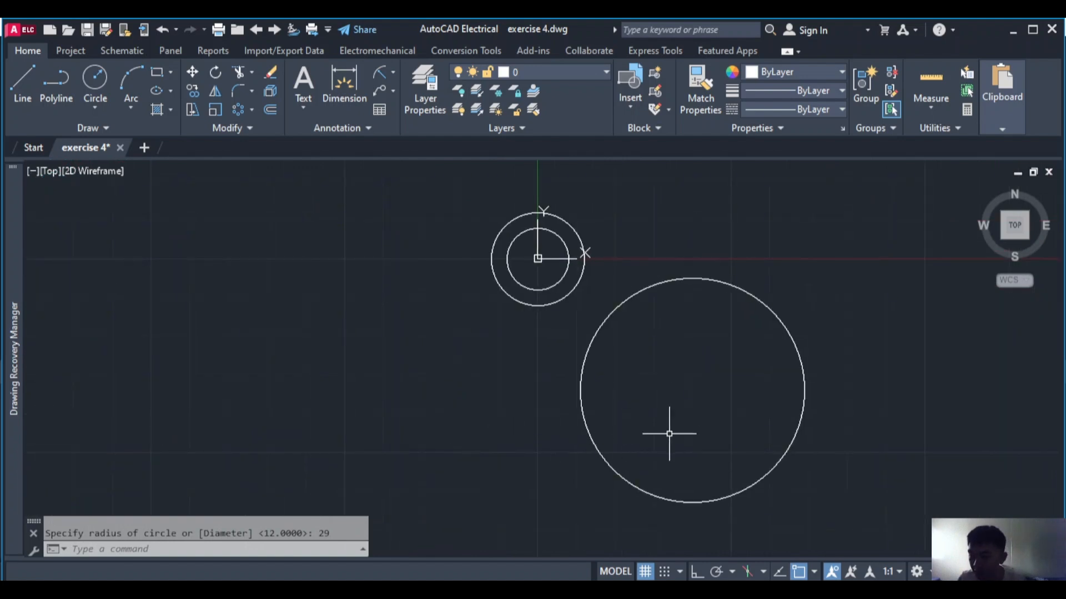
Examine the radii and centre distances of the right hole and its outer arc in the reference drawing
{"action": "scroll", "coordinate": [338, 398], "scroll_direction": "down", "scroll_amount": 5}
{"action": "scroll", "coordinate": [144, 367], "scroll_direction": "up", "scroll_amount": 3}
{"action": "middle_click_drag", "start_coordinate": [138, 340], "coordinate": [291, 355]}
{"action": "scroll", "coordinate": [323, 322], "scroll_direction": "up", "scroll_amount": 2}
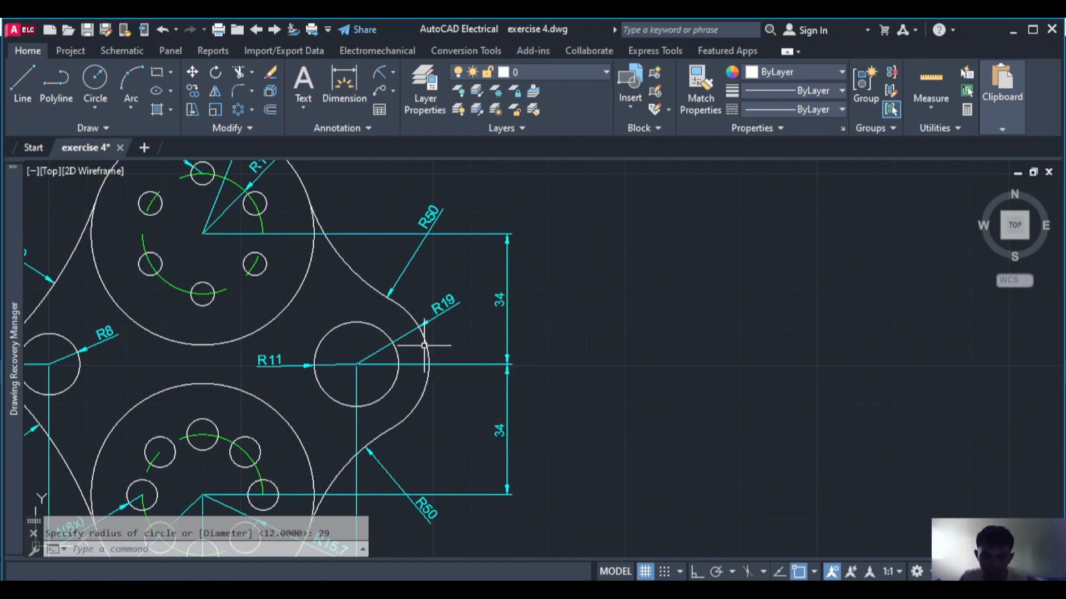
{"action": "scroll", "coordinate": [811, 473], "scroll_direction": "down", "scroll_amount": 3}
{"action": "middle_click_drag", "start_coordinate": [768, 468], "coordinate": [328, 451]}
{"action": "scroll", "coordinate": [246, 432], "scroll_direction": "up", "scroll_amount": 4}
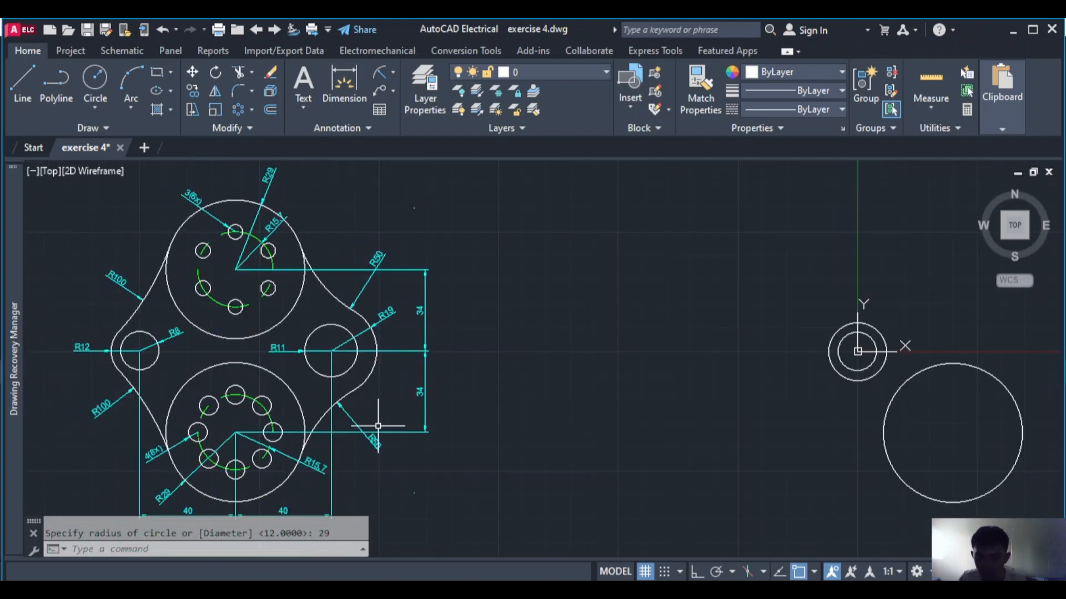
{"action": "middle_click_drag", "start_coordinate": [375, 424], "coordinate": [426, 333]}
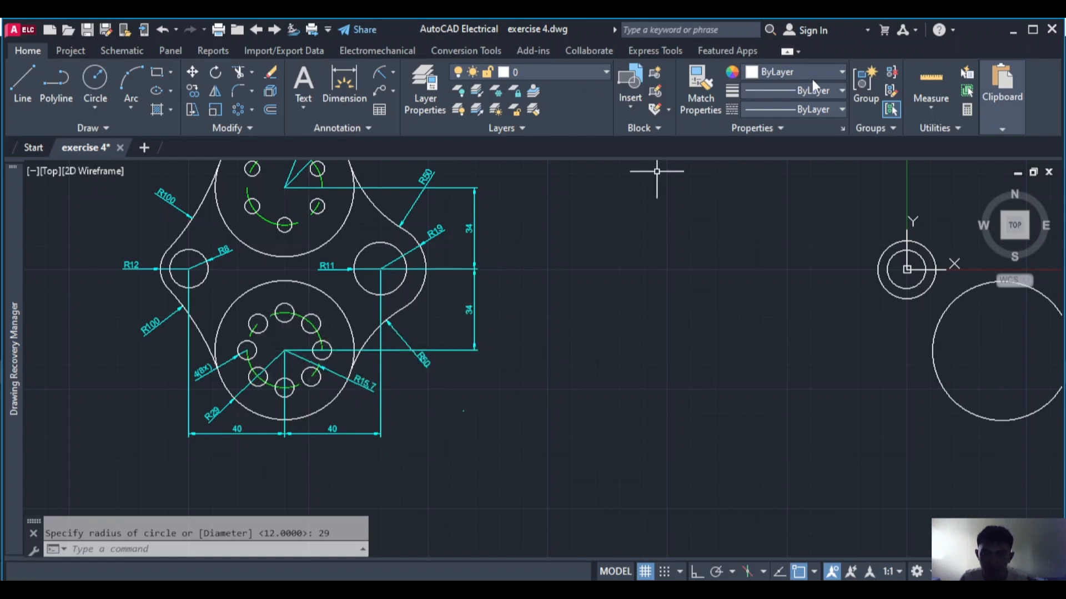
Set the object colour to cyan and try a linear dimension between the reference drawing's right hole centre and lower large circle centre
{"action": "left_click", "coordinate": [832, 73]}
{"action": "left_click", "coordinate": [799, 222]}
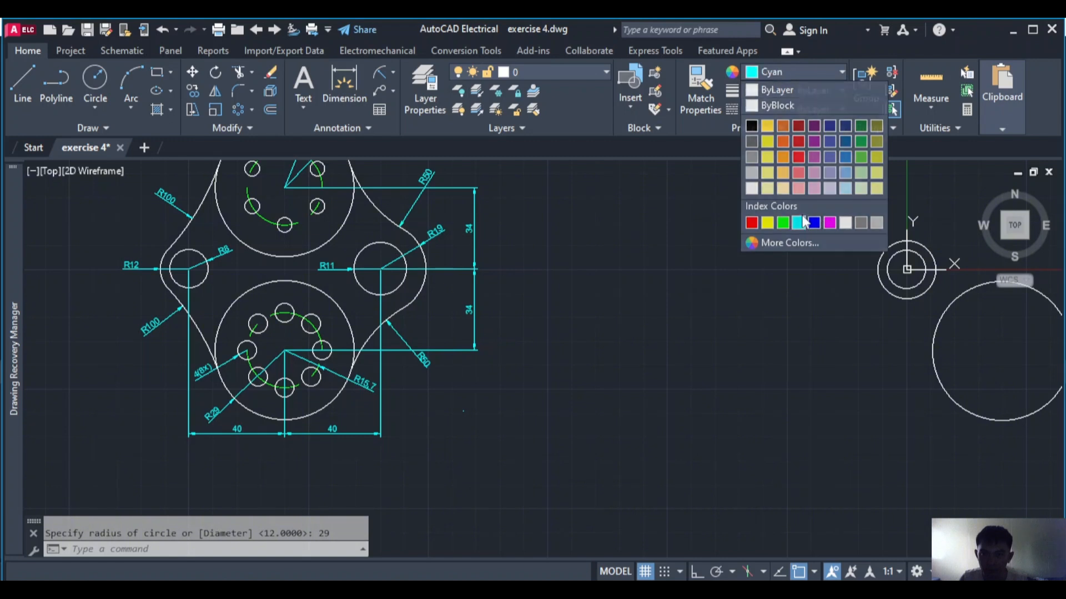
{"action": "left_click", "coordinate": [392, 75]}
{"action": "left_click", "coordinate": [401, 106]}
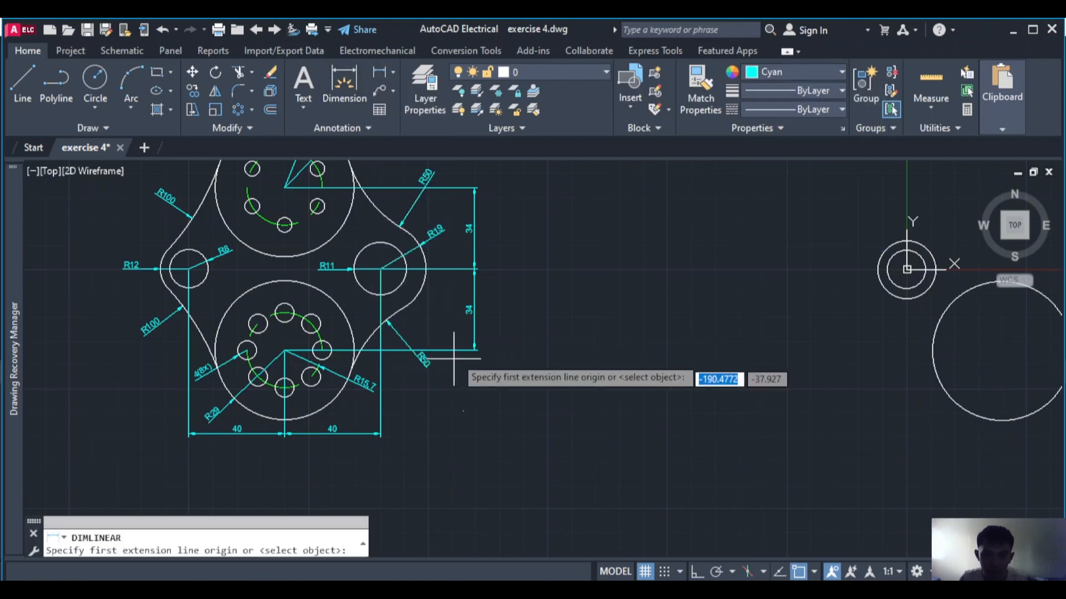
{"action": "left_click", "coordinate": [380, 278]}
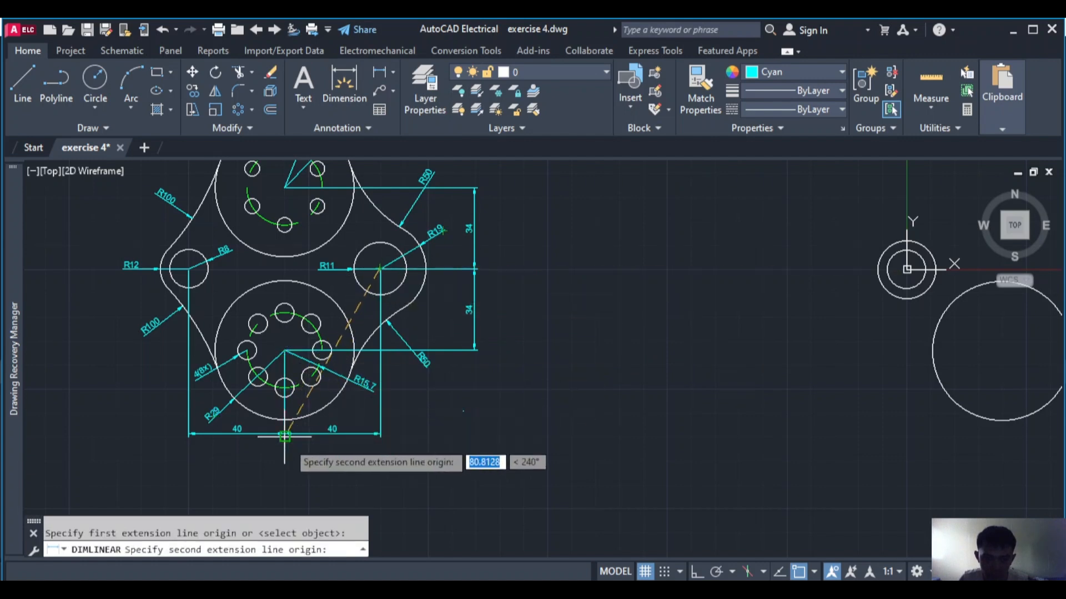
{"action": "left_click", "coordinate": [285, 350]}
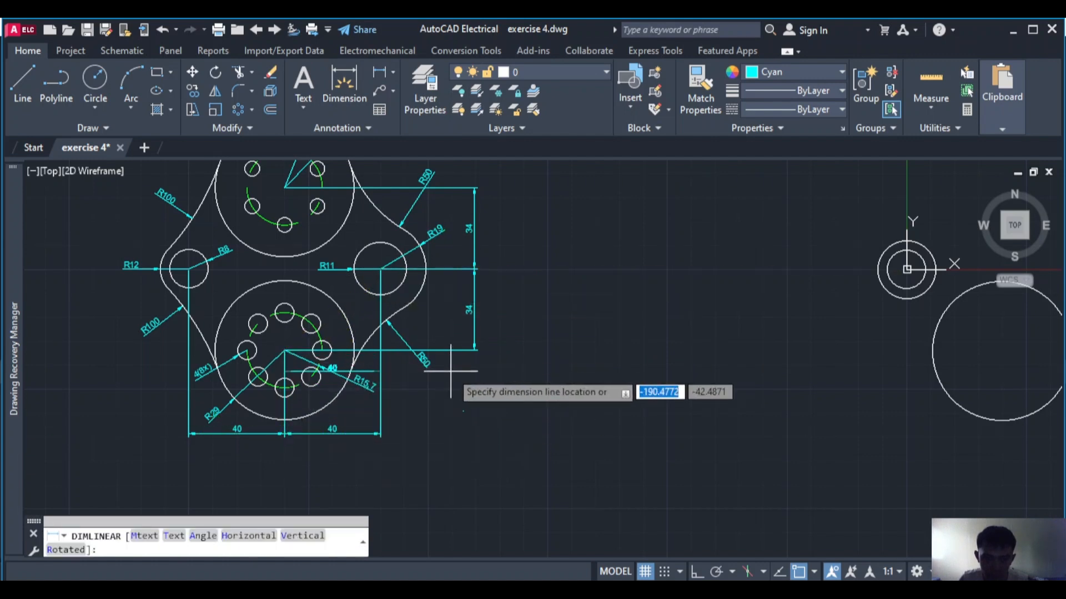
{"action": "key", "text": "Escape"}
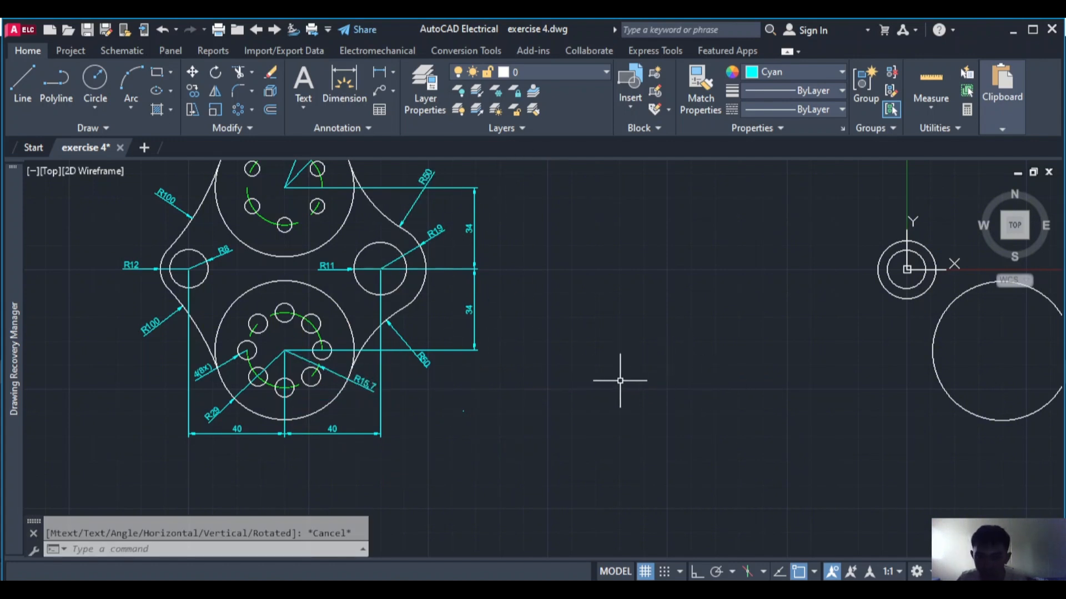
{"action": "mouse_move", "coordinate": [657, 379]}
{"action": "middle_mouse_down"}
{"action": "mouse_move", "coordinate": [461, 387]}
{"action": "mouse_move", "coordinate": [244, 424]}
{"action": "middle_mouse_up"}
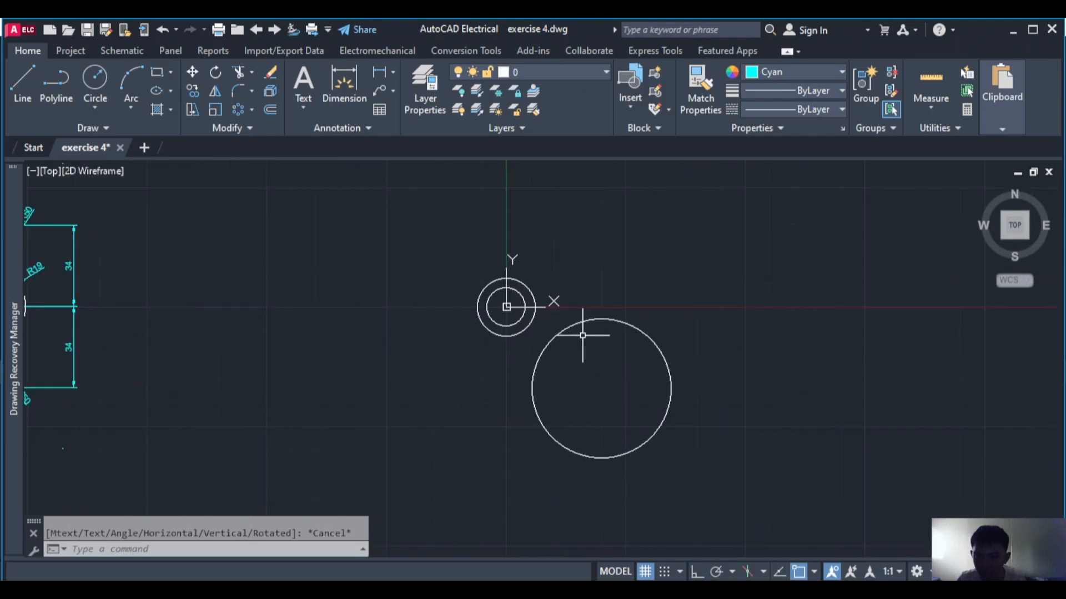
{"action": "mouse_move", "coordinate": [350, 283]}
{"action": "middle_mouse_down"}
{"action": "mouse_move", "coordinate": [595, 243]}
{"action": "mouse_move", "coordinate": [382, 247]}
{"action": "middle_mouse_up"}
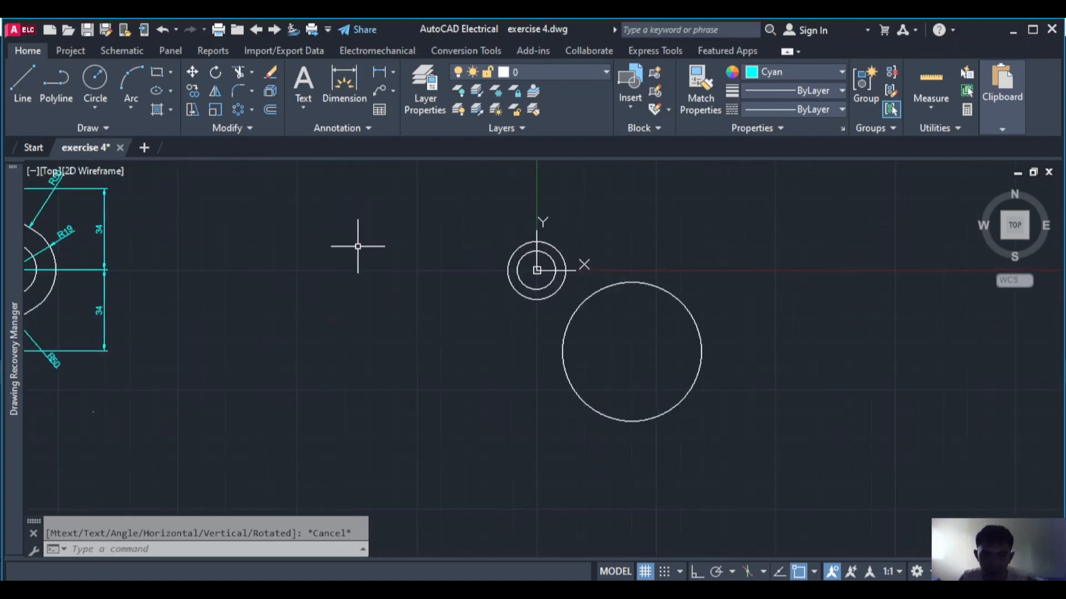
{"action": "middle_click_drag", "start_coordinate": [674, 237], "coordinate": [503, 260]}
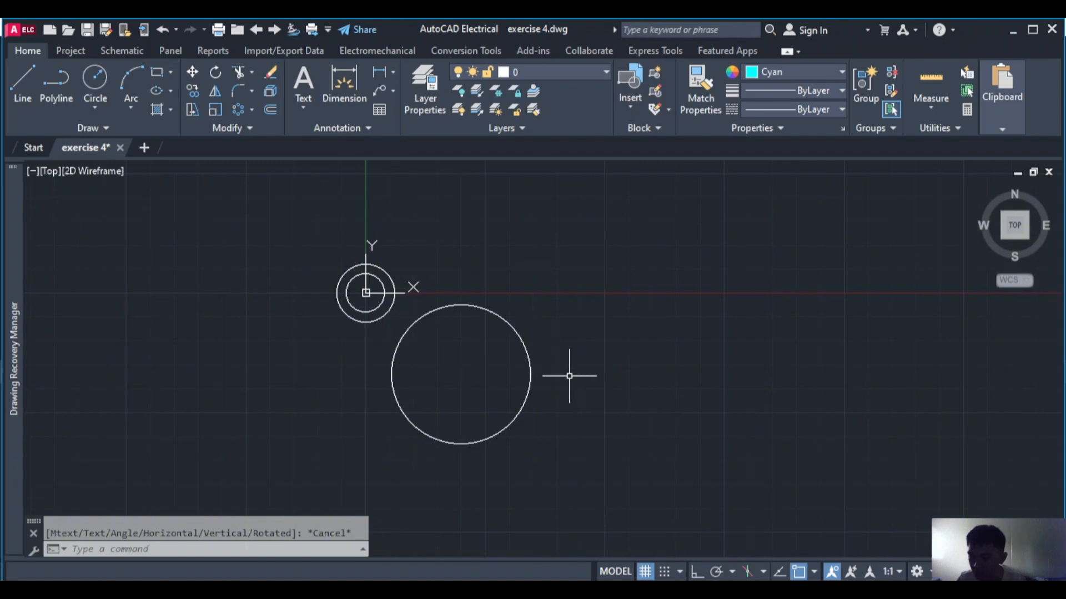
{"action": "type", "text": "c"}
{"action": "key", "text": "Return"}
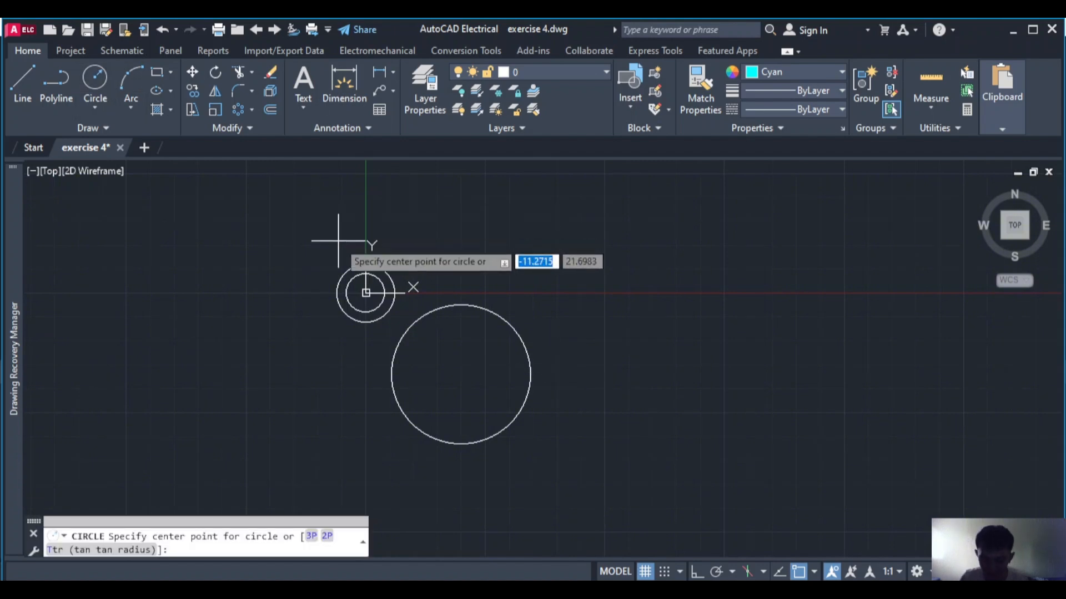
{"action": "type", "text": "80"}
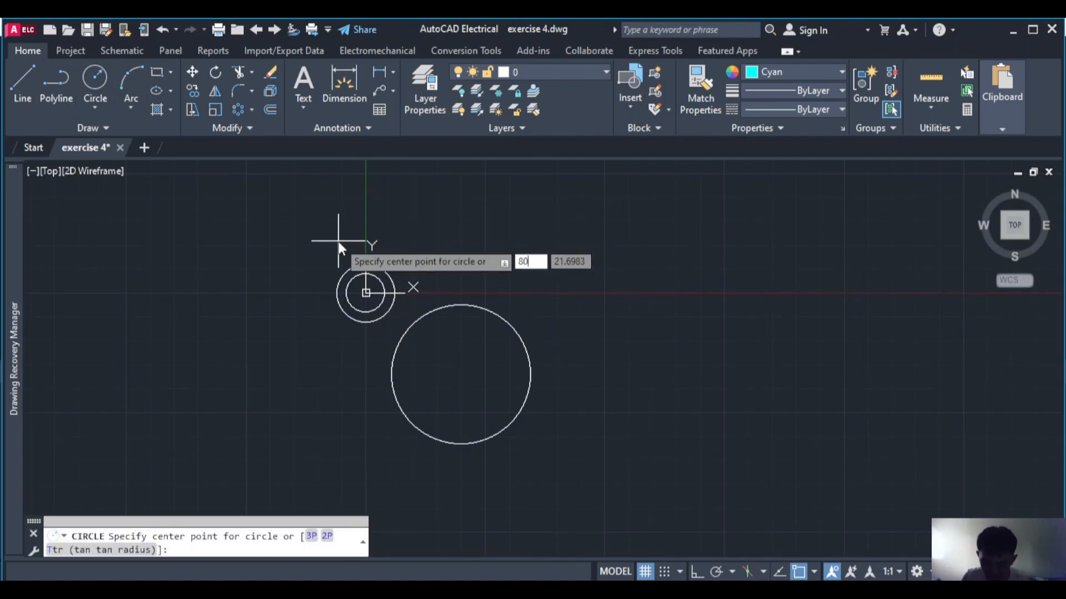
{"action": "key", "text": "Tab"}
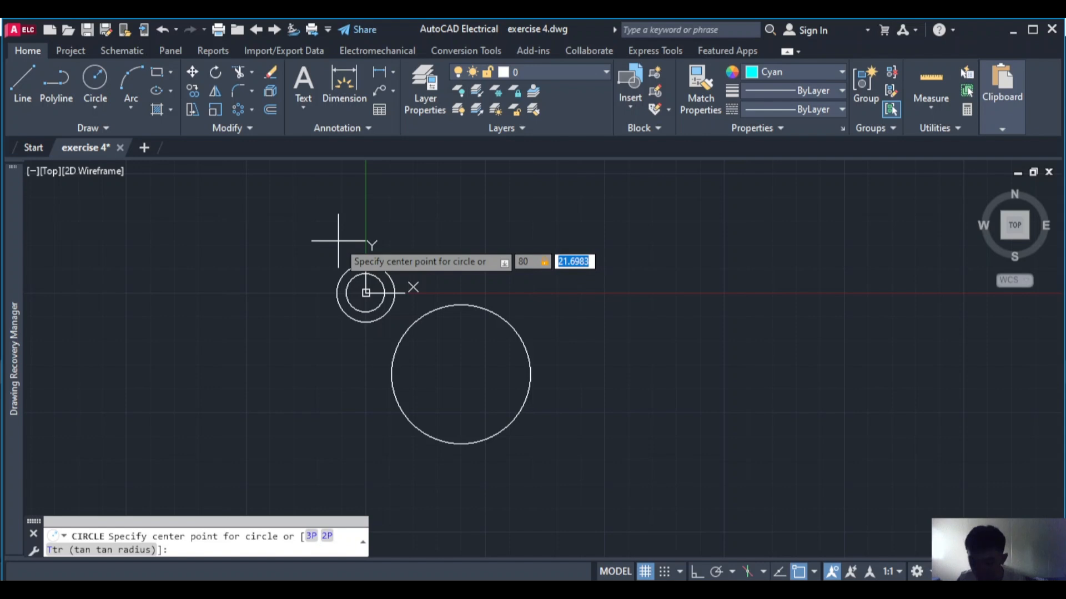
{"action": "type", "text": "0"}
{"action": "key", "text": "Return"}
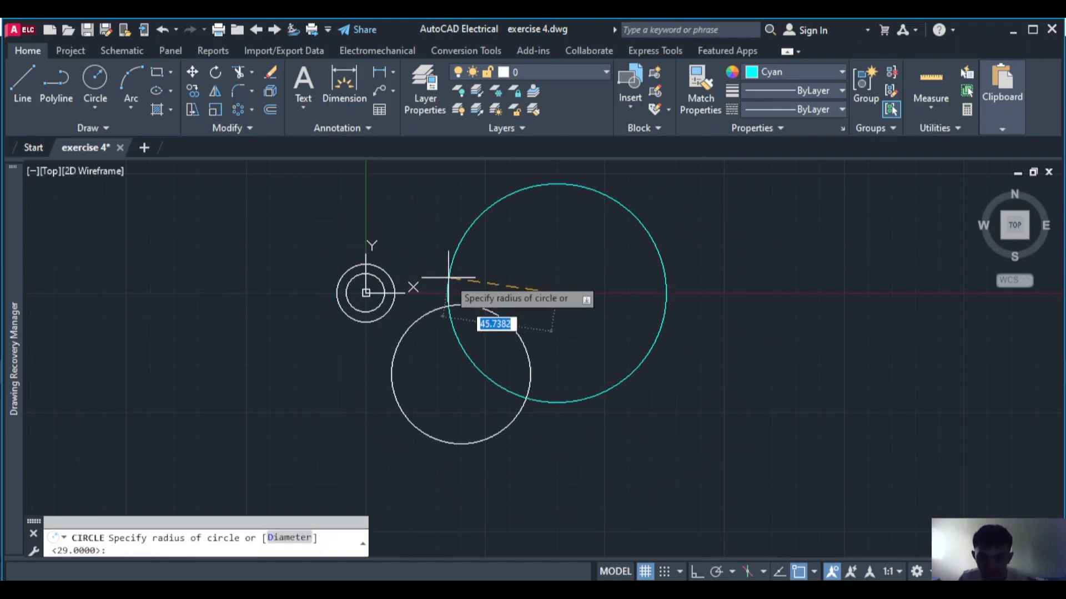
{"action": "scroll", "coordinate": [526, 335], "scroll_direction": "down", "scroll_amount": 2}
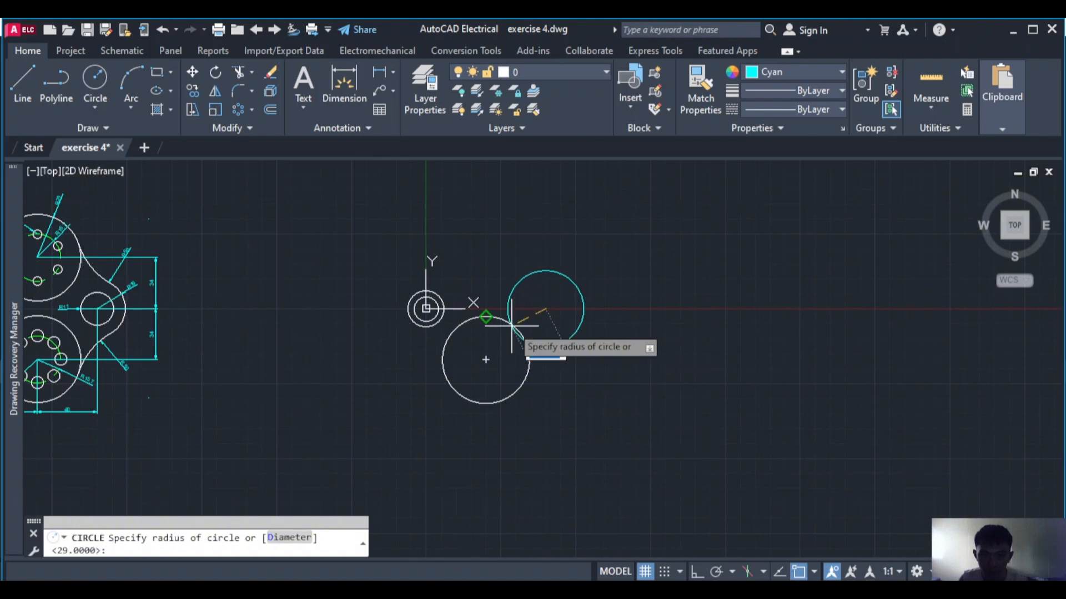
{"action": "scroll", "coordinate": [513, 330], "scroll_direction": "up", "scroll_amount": 4}
{"action": "key", "text": "Escape"}
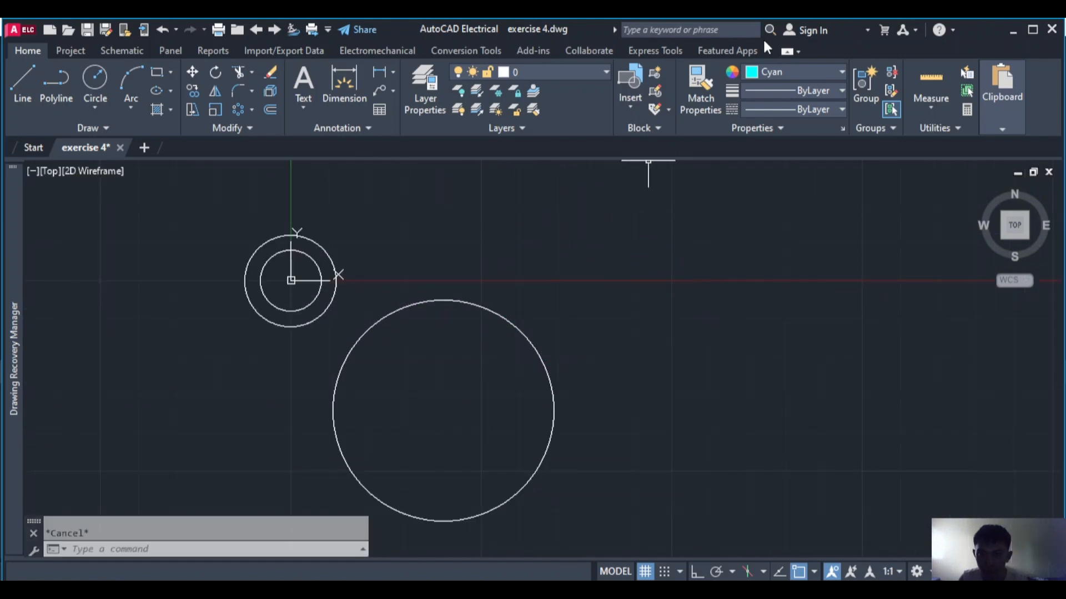
Set the object colour to ByLayer and draw a circle of radius 11 centred at 80,0
{"action": "left_click", "coordinate": [774, 74]}
{"action": "left_click", "coordinate": [774, 90]}
{"action": "left_click", "coordinate": [95, 81]}
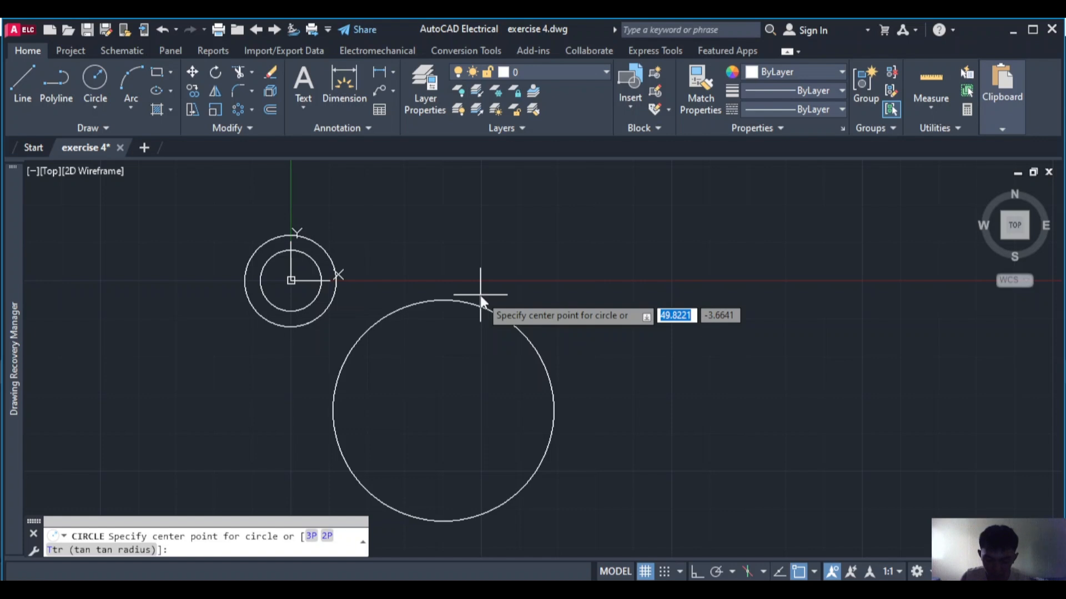
{"action": "type", "text": "80"}
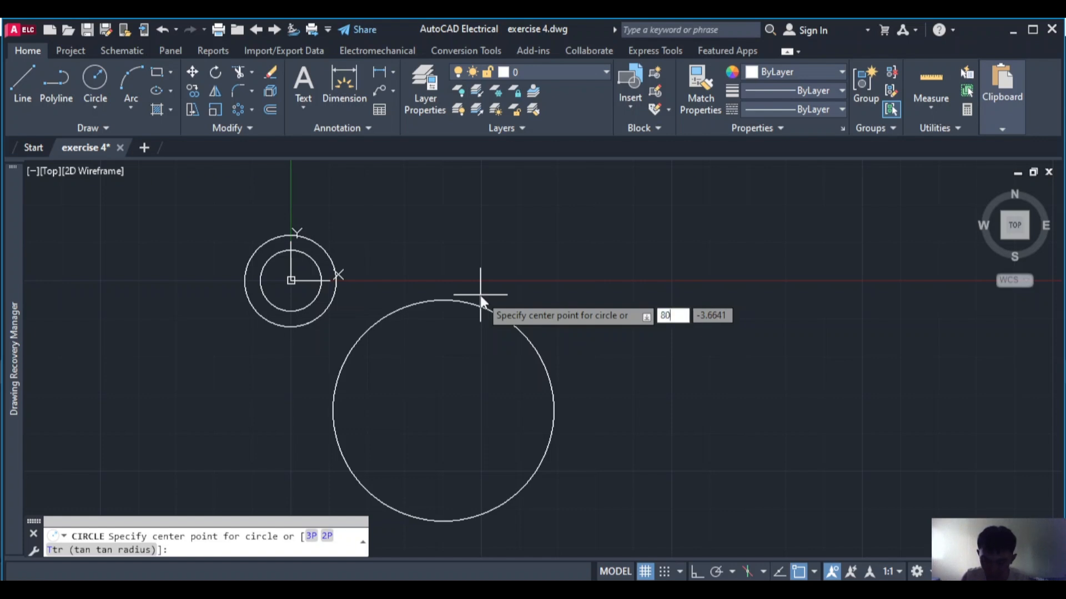
{"action": "key", "text": "Tab"}
{"action": "type", "text": "0"}
{"action": "key", "text": "Return"}
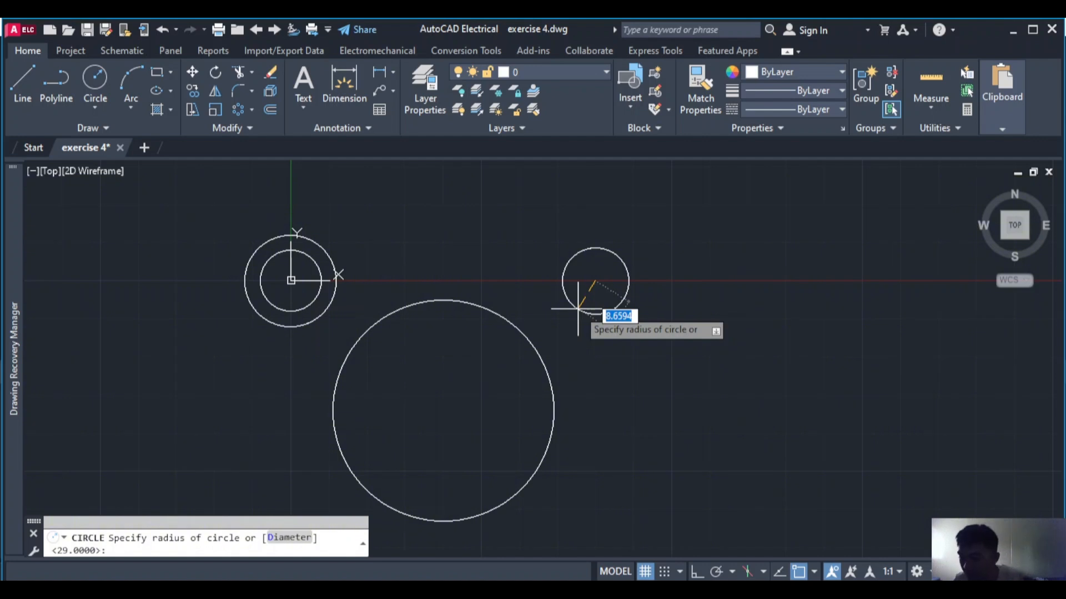
{"action": "key", "text": "Return"}
Draw a circle of radius 19 concentric with the radius 11 circle of the right hole
{"action": "scroll", "coordinate": [492, 308], "scroll_direction": "down", "scroll_amount": 1}
{"action": "middle_click_drag", "start_coordinate": [493, 308], "coordinate": [810, 378]}
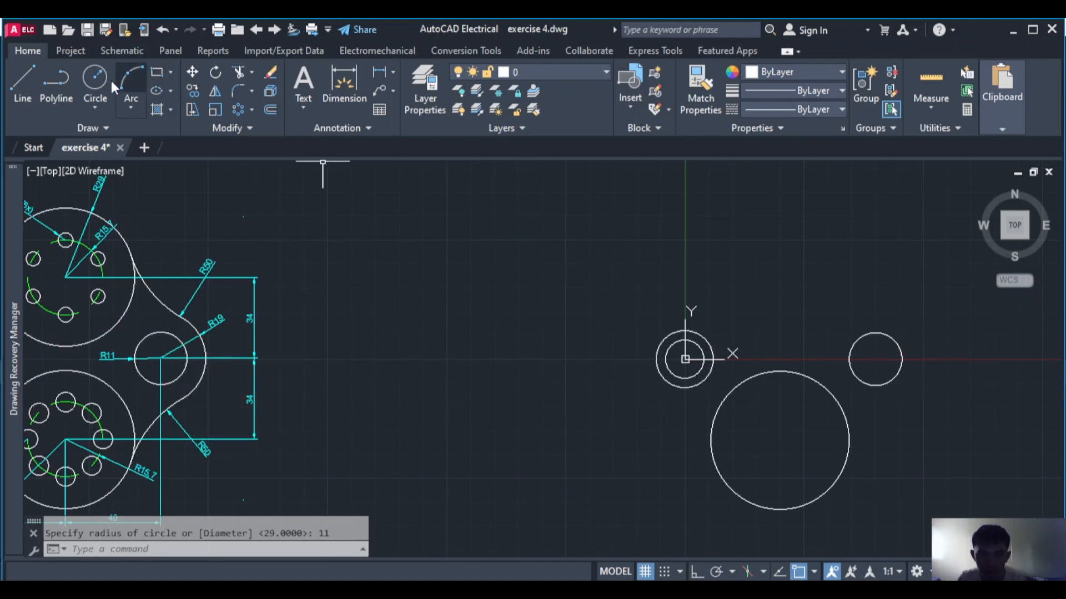
{"action": "key", "text": "Return"}
{"action": "left_click", "coordinate": [876, 359]}
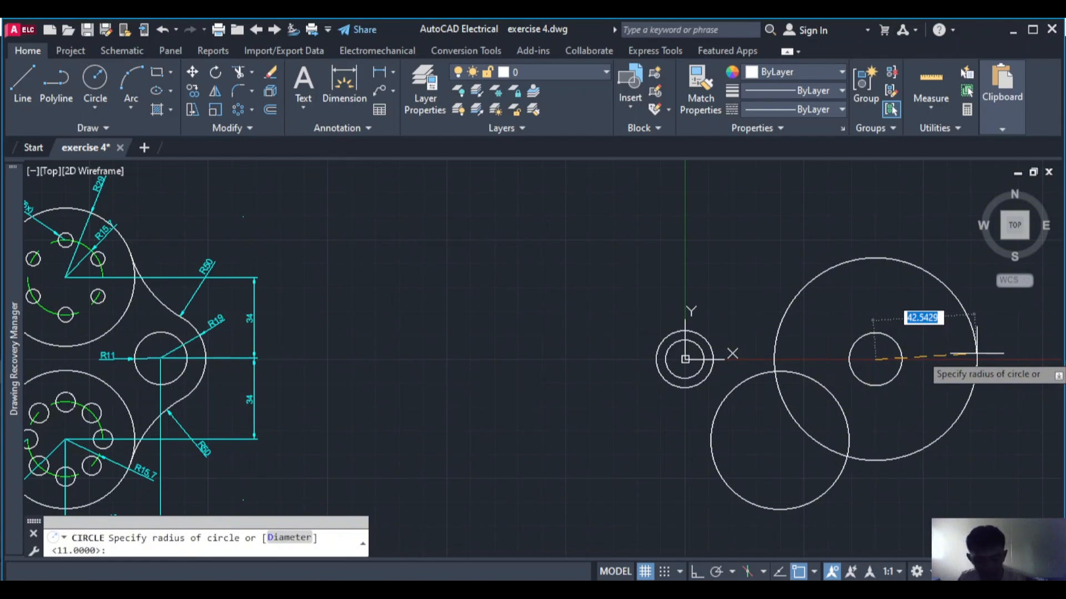
{"action": "key", "text": "Return"}
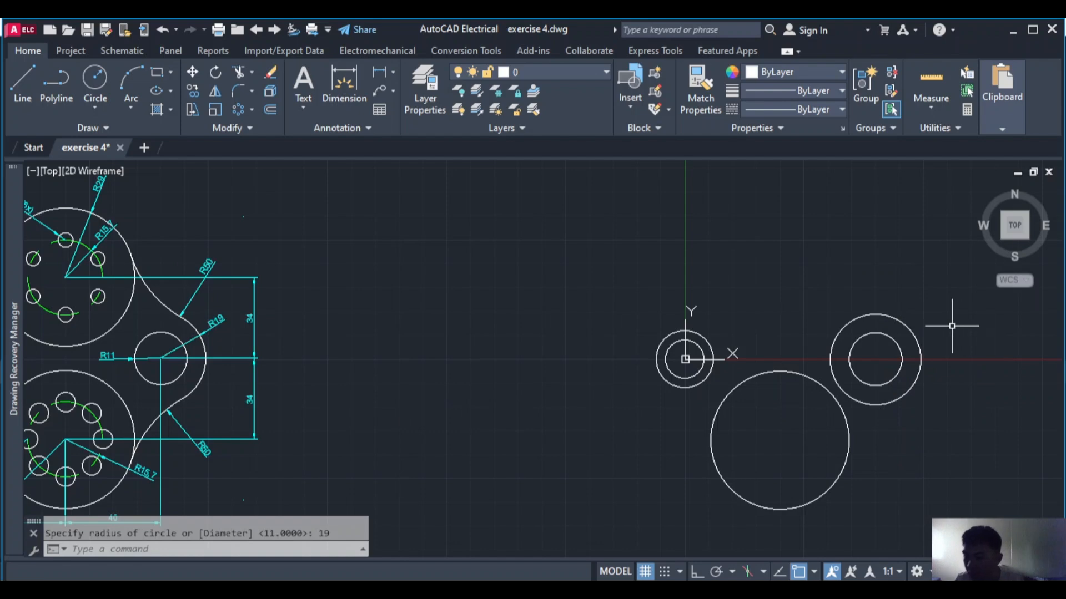
Examine the outer arcs connecting the side holes and large circles in the reference drawing and compare them with the new circles
{"action": "middle_click_drag", "start_coordinate": [252, 252], "coordinate": [417, 237]}
{"action": "mouse_move", "coordinate": [837, 203]}
{"action": "middle_mouse_down"}
{"action": "mouse_move", "coordinate": [554, 235]}
{"action": "mouse_move", "coordinate": [540, 249]}
{"action": "middle_mouse_up"}
{"action": "scroll", "coordinate": [540, 250], "scroll_direction": "down", "scroll_amount": 1}
{"action": "scroll", "coordinate": [570, 303], "scroll_direction": "up", "scroll_amount": 2}
{"action": "mouse_move", "coordinate": [655, 301]}
{"action": "middle_mouse_down"}
{"action": "mouse_move", "coordinate": [666, 283]}
{"action": "mouse_move", "coordinate": [1058, 242]}
{"action": "middle_mouse_up"}
{"action": "scroll", "coordinate": [419, 276], "scroll_direction": "down", "scroll_amount": 4}
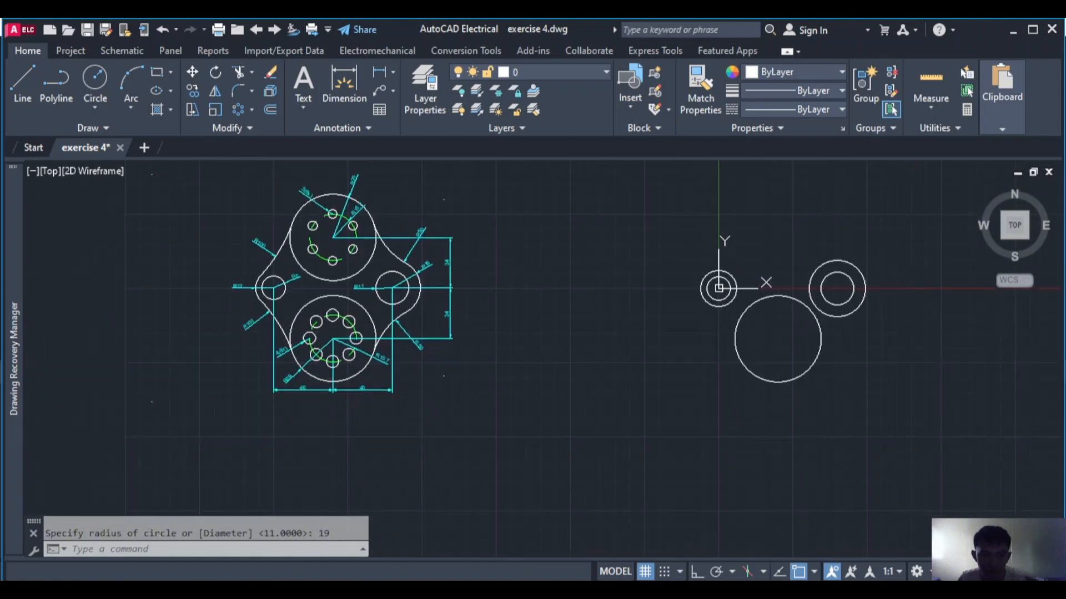
{"action": "scroll", "coordinate": [353, 238], "scroll_direction": "up", "scroll_amount": 2}
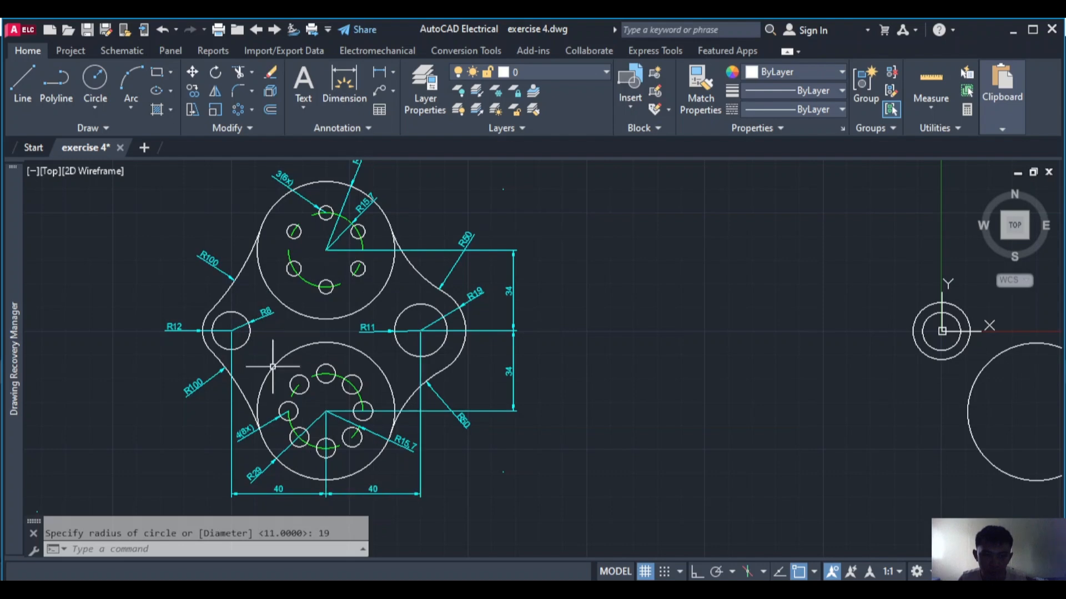
{"action": "mouse_move", "coordinate": [789, 335]}
{"action": "middle_mouse_down"}
{"action": "mouse_move", "coordinate": [637, 302]}
{"action": "mouse_move", "coordinate": [498, 294]}
{"action": "middle_mouse_up"}
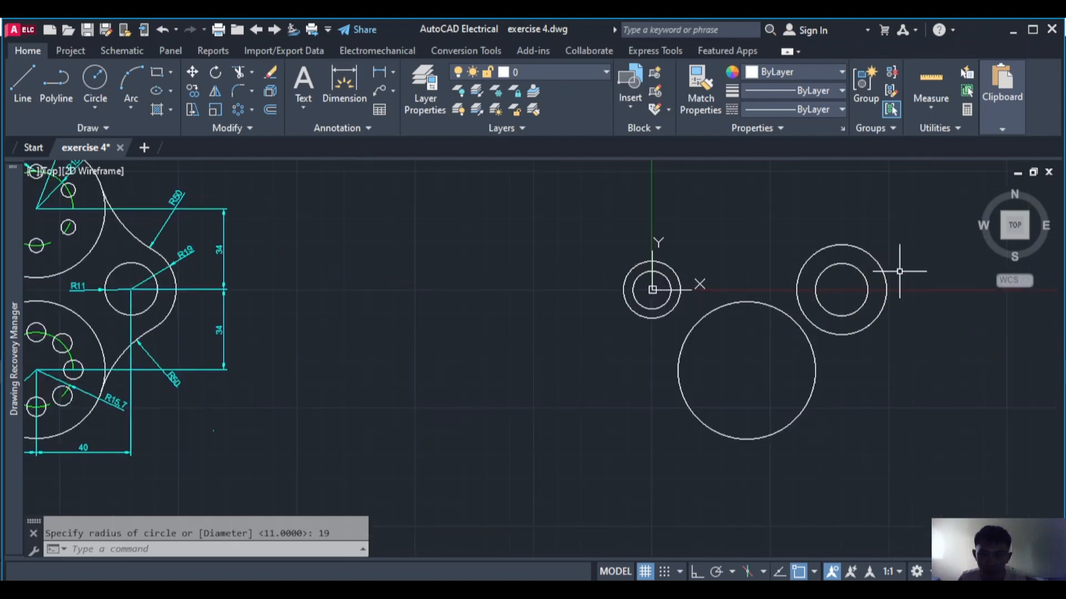
{"action": "middle_click_drag", "start_coordinate": [417, 324], "coordinate": [817, 307]}
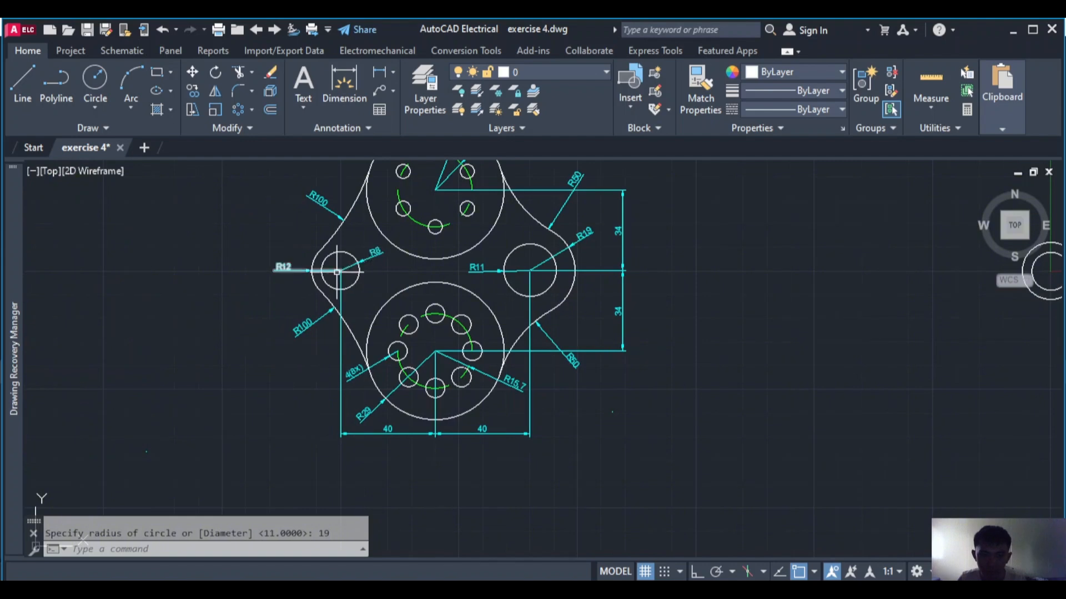
Draw the upper large circle of radius 29 centred at 40,34
{"action": "middle_click_drag", "start_coordinate": [380, 280], "coordinate": [437, 337]}
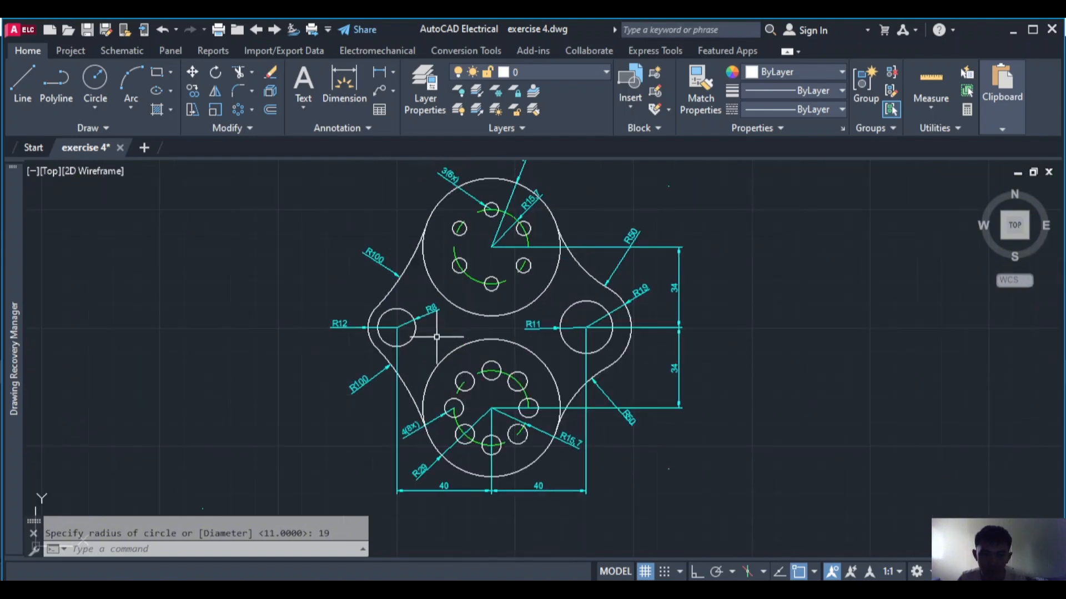
{"action": "scroll", "coordinate": [436, 337], "scroll_direction": "up", "scroll_amount": 2}
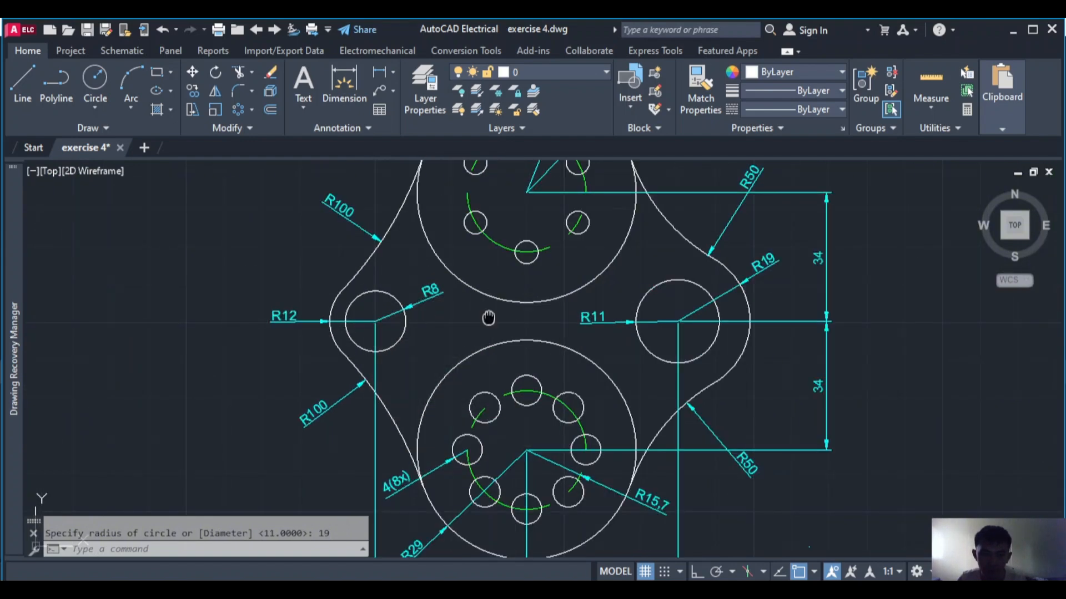
{"action": "middle_click_drag", "start_coordinate": [375, 320], "coordinate": [252, 322]}
{"action": "scroll", "coordinate": [577, 320], "scroll_direction": "down", "scroll_amount": 2}
{"action": "middle_click_drag", "start_coordinate": [661, 320], "coordinate": [548, 362]}
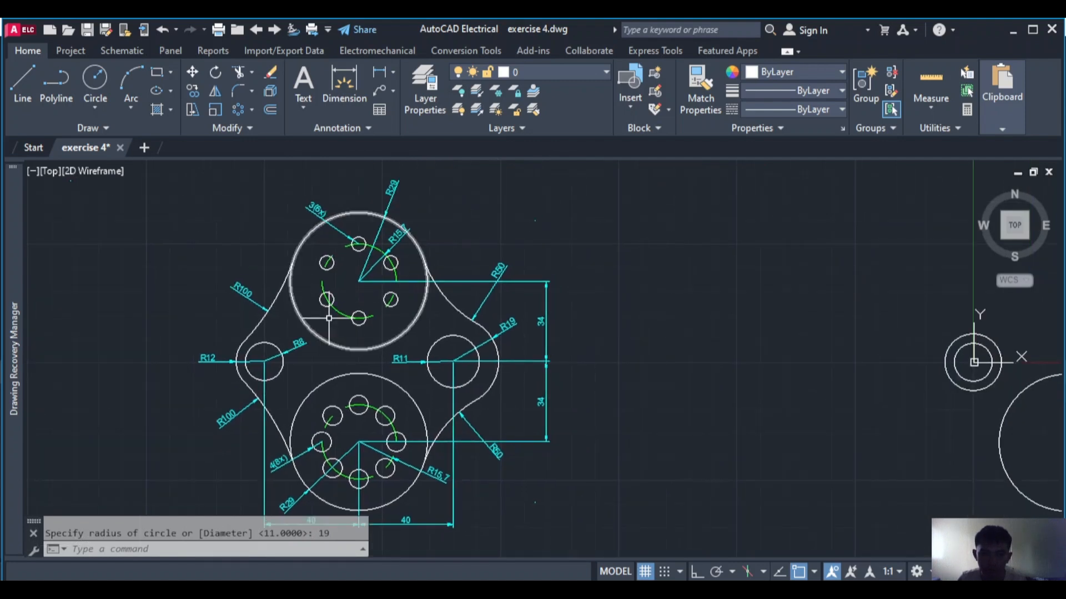
{"action": "scroll", "coordinate": [339, 339], "scroll_direction": "down", "scroll_amount": 2}
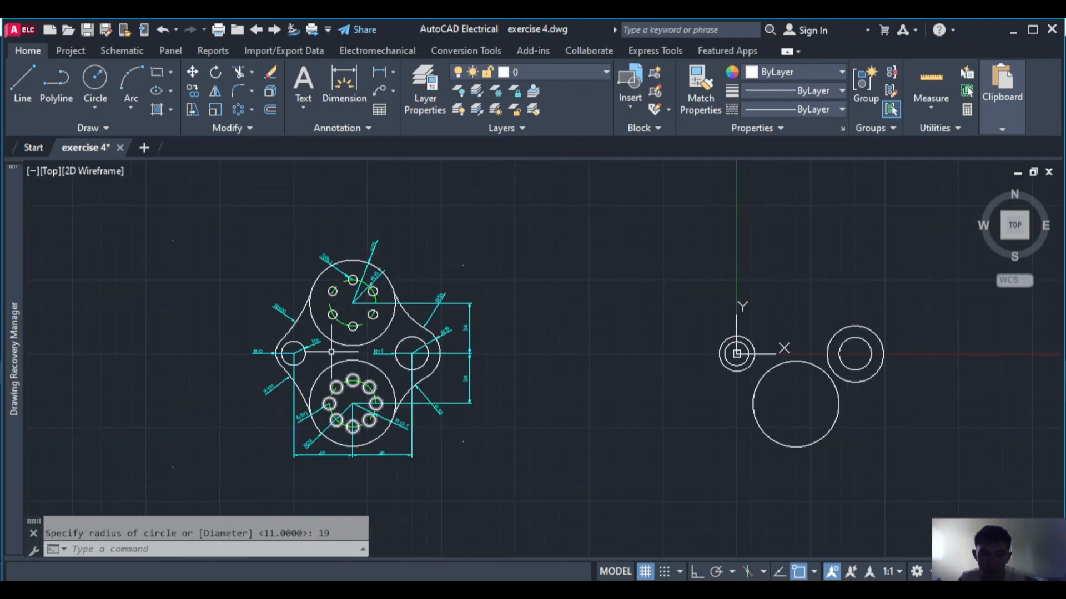
{"action": "middle_click_drag", "start_coordinate": [661, 328], "coordinate": [435, 328]}
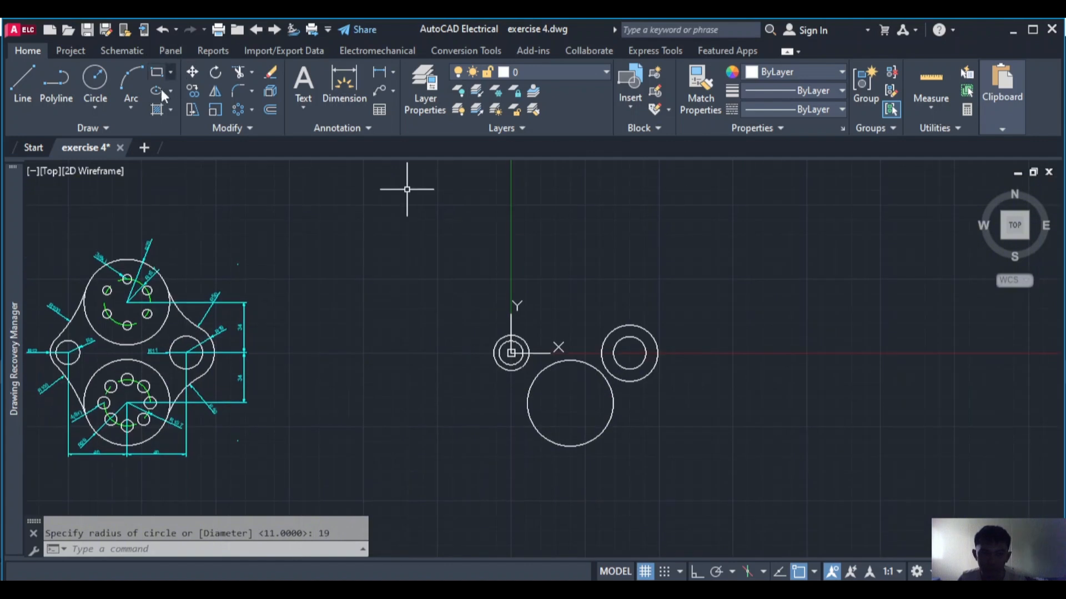
{"action": "key", "text": "Return"}
{"action": "type", "text": "40"}
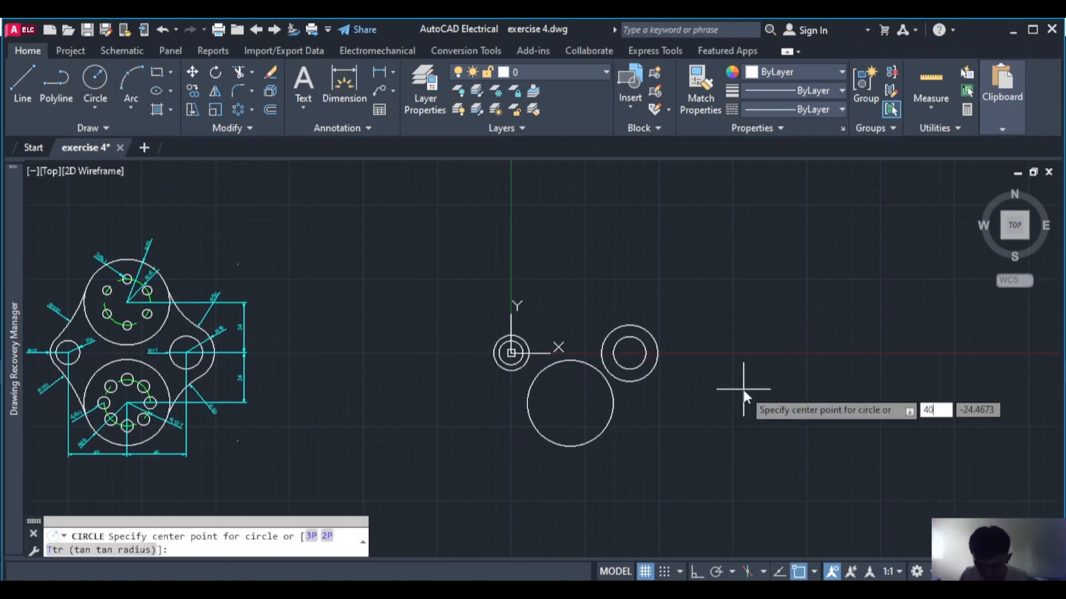
{"action": "key", "text": "Tab"}
{"action": "type", "text": "34"}
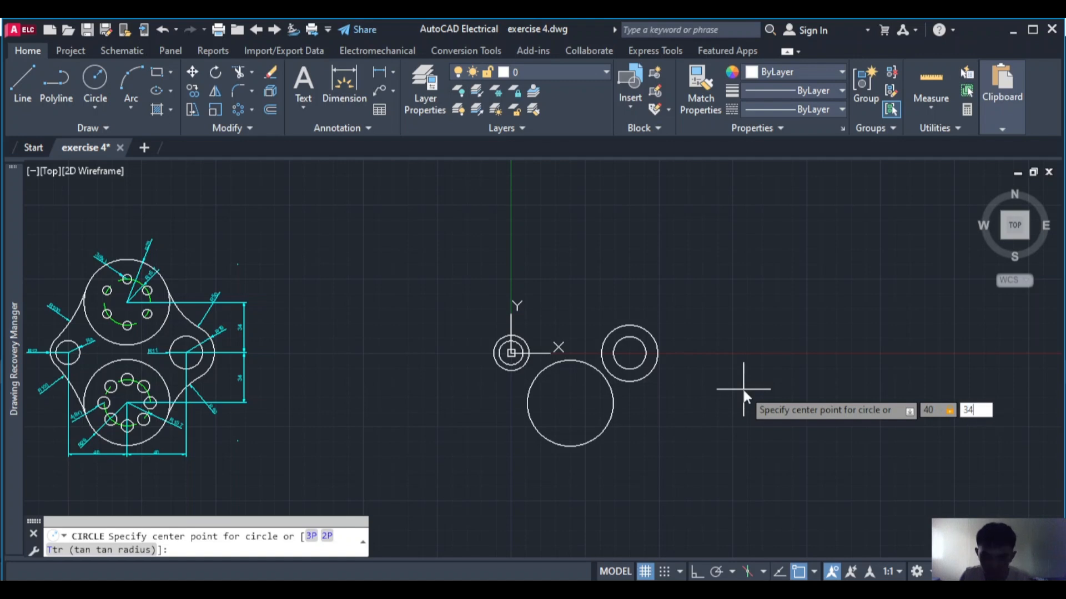
{"action": "key", "text": "Return"}
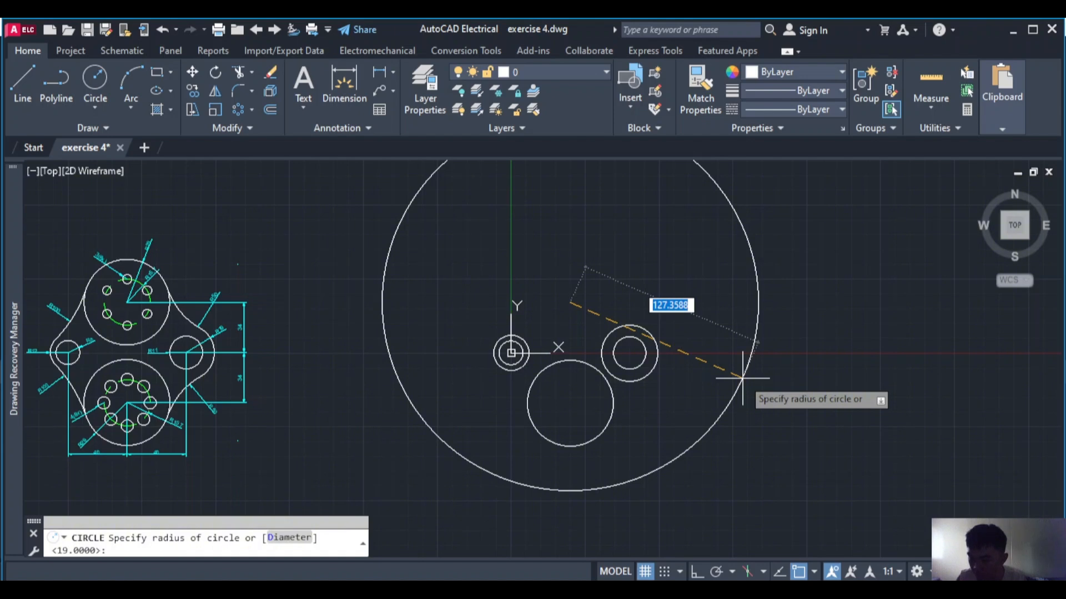
{"action": "key", "text": "Return"}
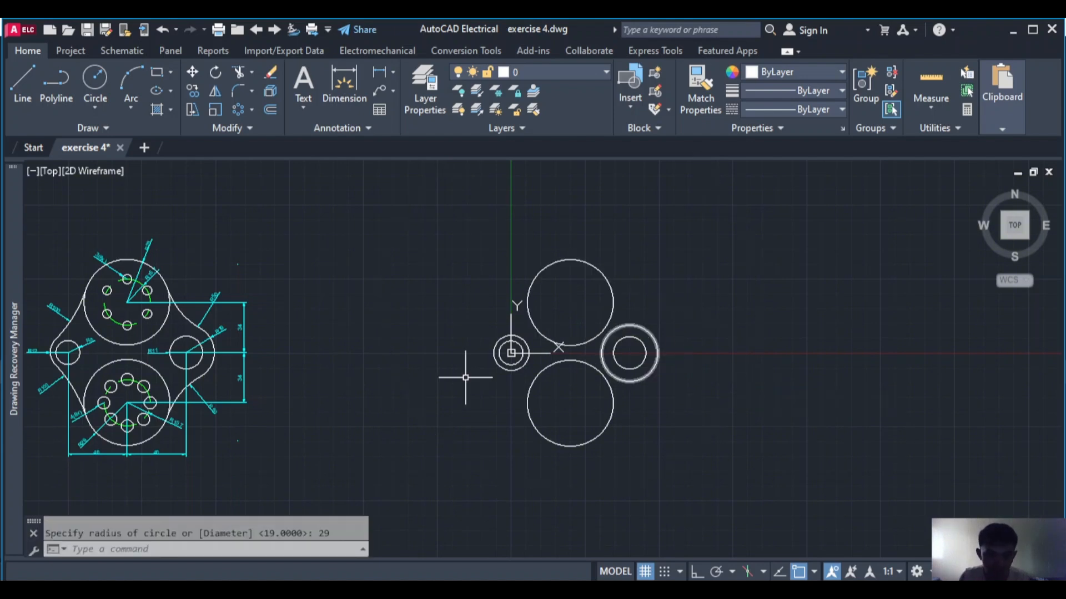
Examine the small holes and green centreline circle inside the reference drawing's upper large circle and compare them with the new circles
{"action": "middle_click_drag", "start_coordinate": [336, 298], "coordinate": [521, 298]}
{"action": "scroll", "coordinate": [417, 270], "scroll_direction": "up", "scroll_amount": 6}
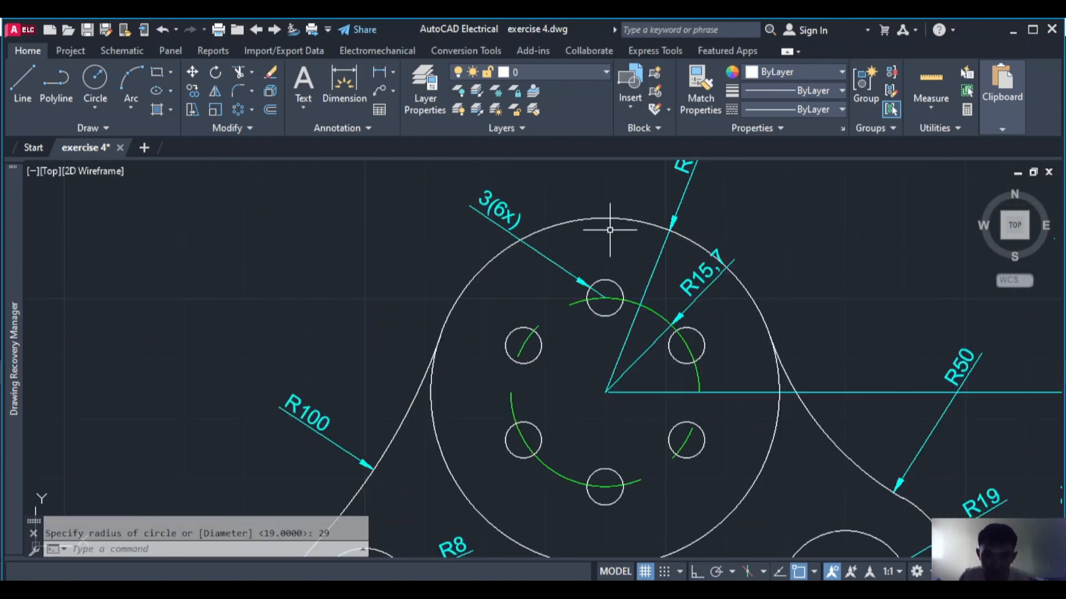
{"action": "scroll", "coordinate": [610, 229], "scroll_direction": "down", "scroll_amount": 2}
{"action": "scroll", "coordinate": [642, 266], "scroll_direction": "down", "scroll_amount": 2}
{"action": "mouse_move", "coordinate": [720, 381]}
{"action": "middle_mouse_down"}
{"action": "mouse_move", "coordinate": [546, 331]}
{"action": "mouse_move", "coordinate": [424, 324]}
{"action": "middle_mouse_up"}
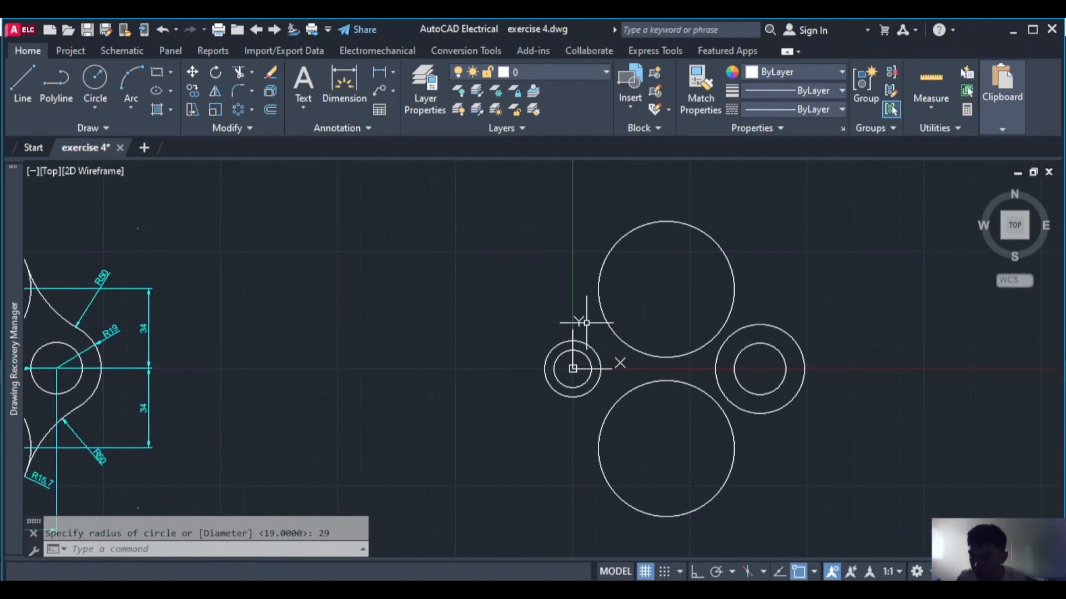
{"action": "middle_click_drag", "start_coordinate": [234, 318], "coordinate": [614, 276]}
{"action": "scroll", "coordinate": [619, 277], "scroll_direction": "down", "scroll_amount": 1}
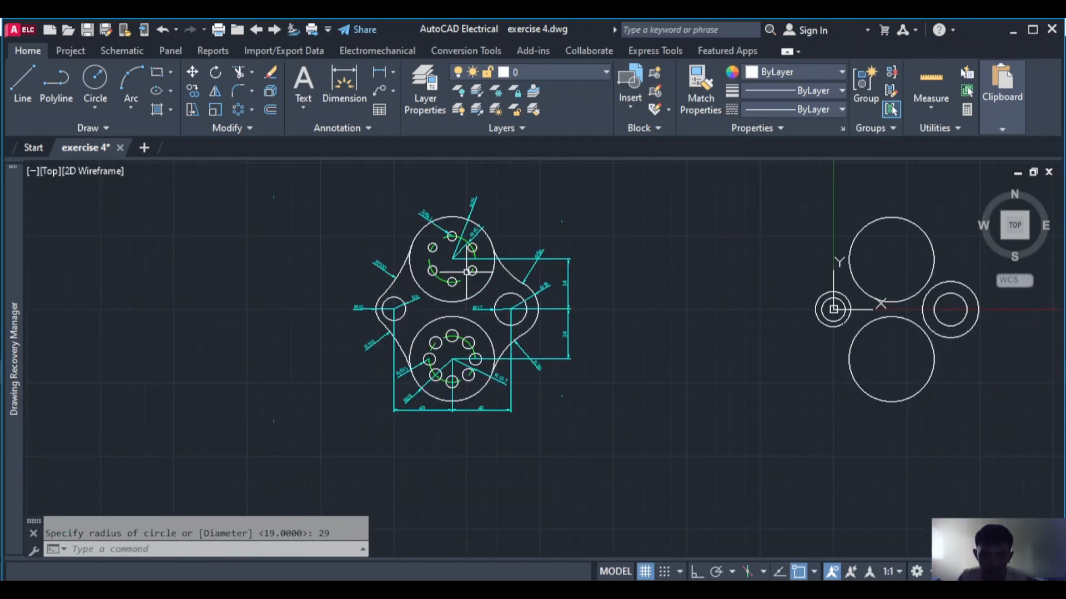
{"action": "scroll", "coordinate": [466, 272], "scroll_direction": "up", "scroll_amount": 3}
{"action": "scroll", "coordinate": [435, 305], "scroll_direction": "down", "scroll_amount": 3}
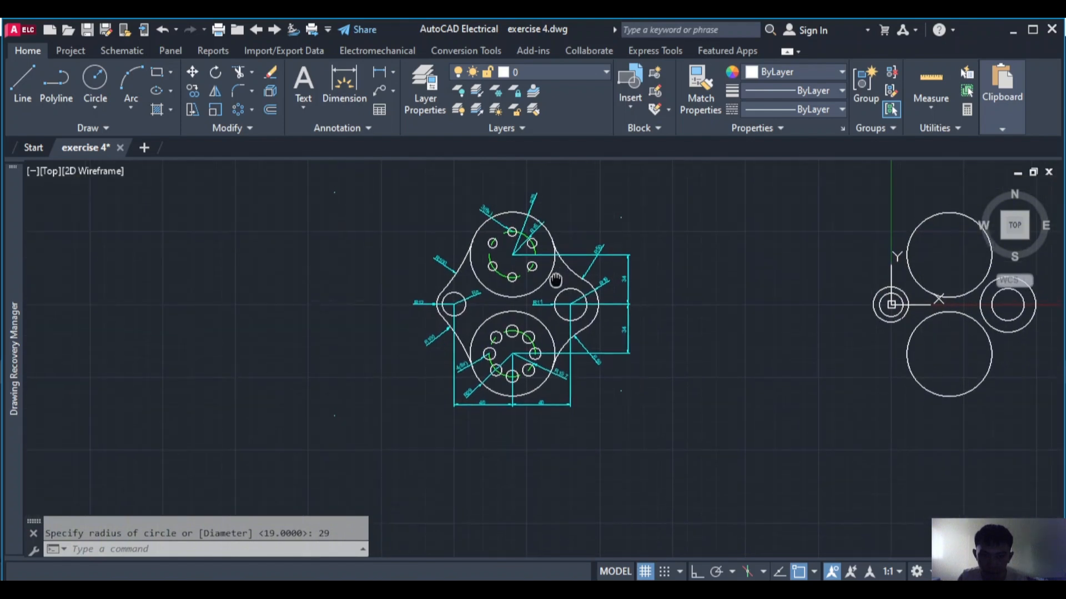
{"action": "scroll", "coordinate": [566, 303], "scroll_direction": "up", "scroll_amount": 3}
{"action": "scroll", "coordinate": [728, 276], "scroll_direction": "down", "scroll_amount": 2}
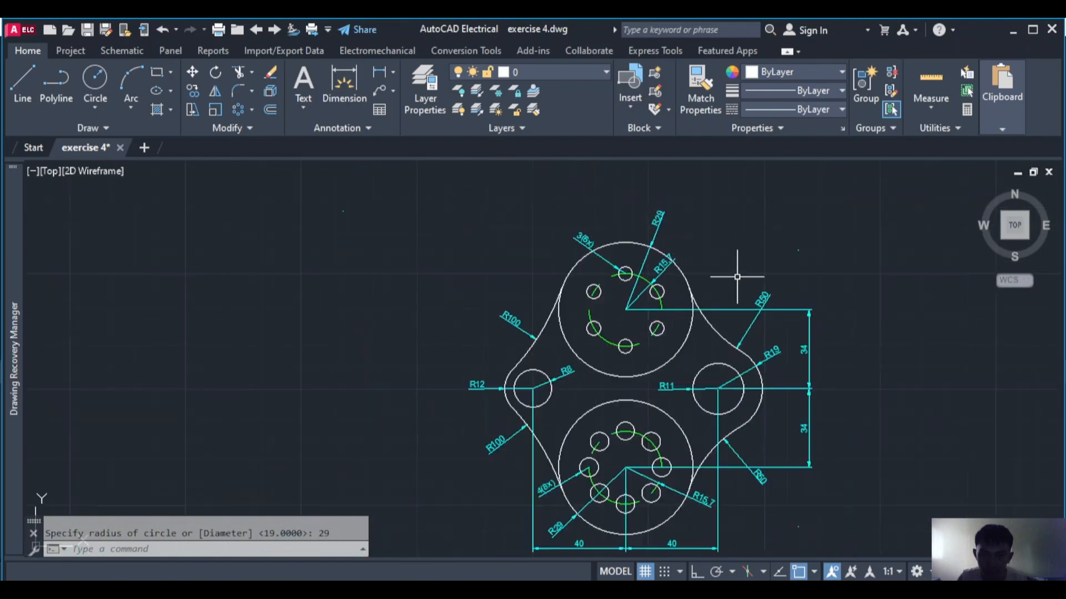
{"action": "middle_click_drag", "start_coordinate": [737, 278], "coordinate": [314, 287]}
{"action": "mouse_move", "coordinate": [791, 329]}
{"action": "middle_mouse_down"}
{"action": "mouse_move", "coordinate": [548, 314]}
{"action": "mouse_move", "coordinate": [509, 272]}
{"action": "middle_mouse_up"}
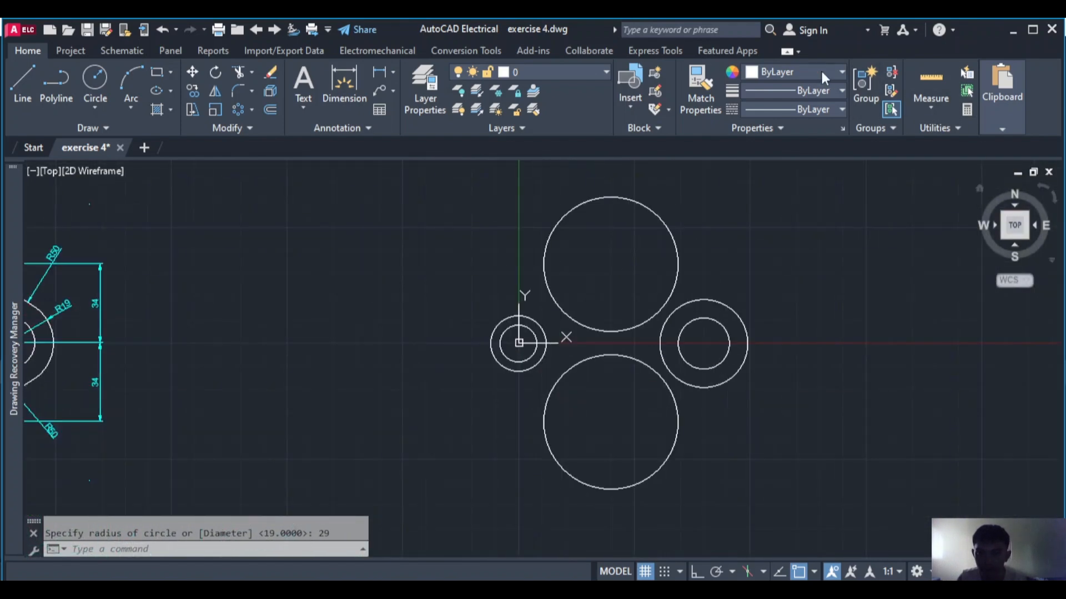
Set the object colour to green and the linetype to CENTER
{"action": "left_click", "coordinate": [824, 77]}
{"action": "left_click", "coordinate": [782, 223]}
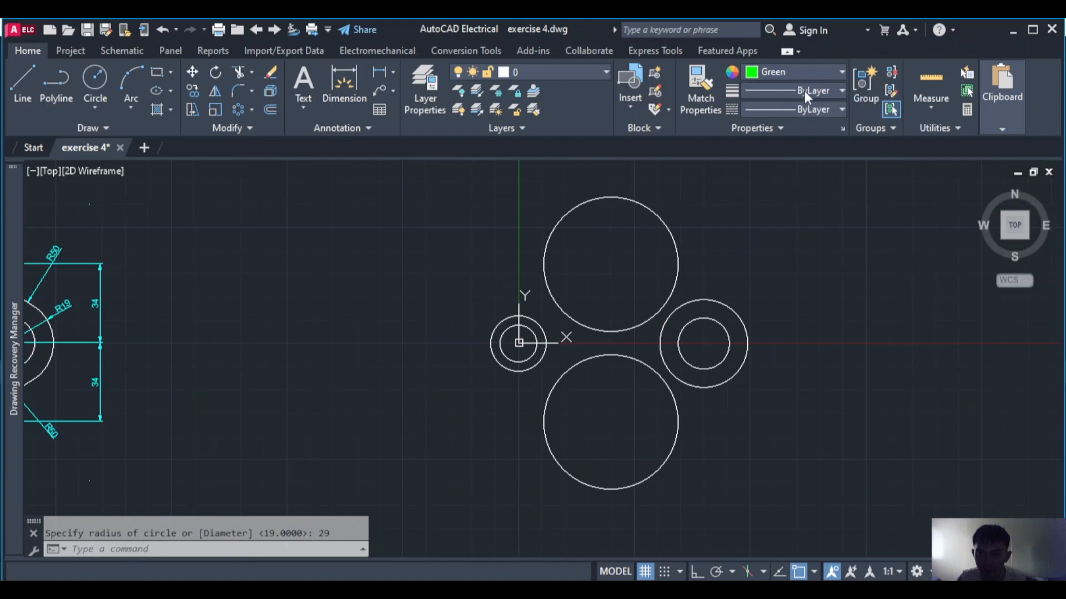
{"action": "left_click", "coordinate": [806, 96]}
{"action": "left_click", "coordinate": [709, 172]}
{"action": "left_click", "coordinate": [806, 109]}
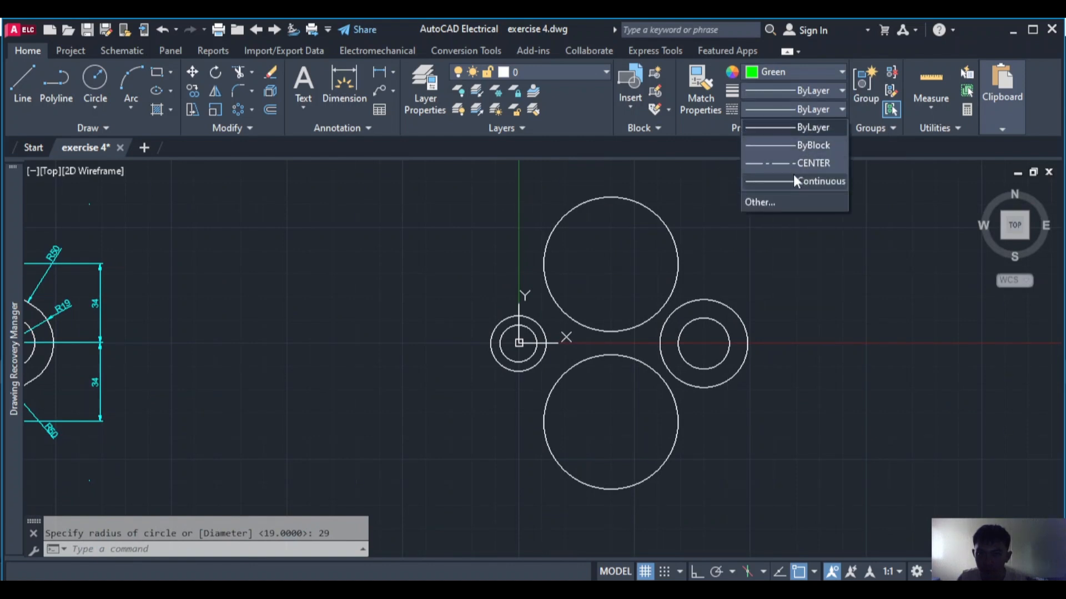
{"action": "left_click", "coordinate": [799, 164]}
Draw a centreline circle of radius 15.7 concentric with the upper large circle
{"action": "left_click", "coordinate": [96, 78]}
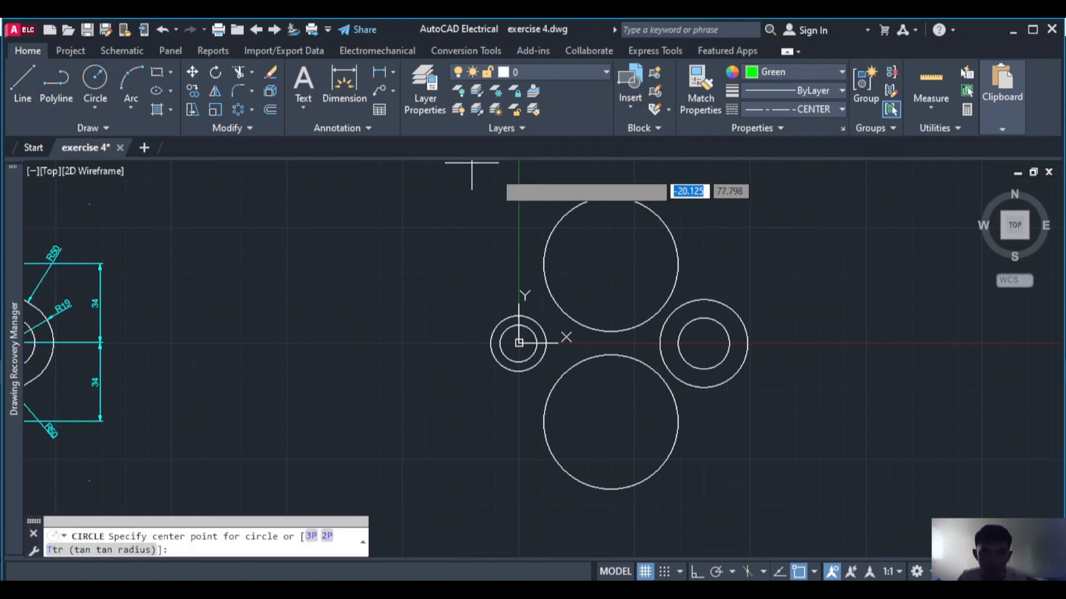
{"action": "left_click", "coordinate": [611, 264]}
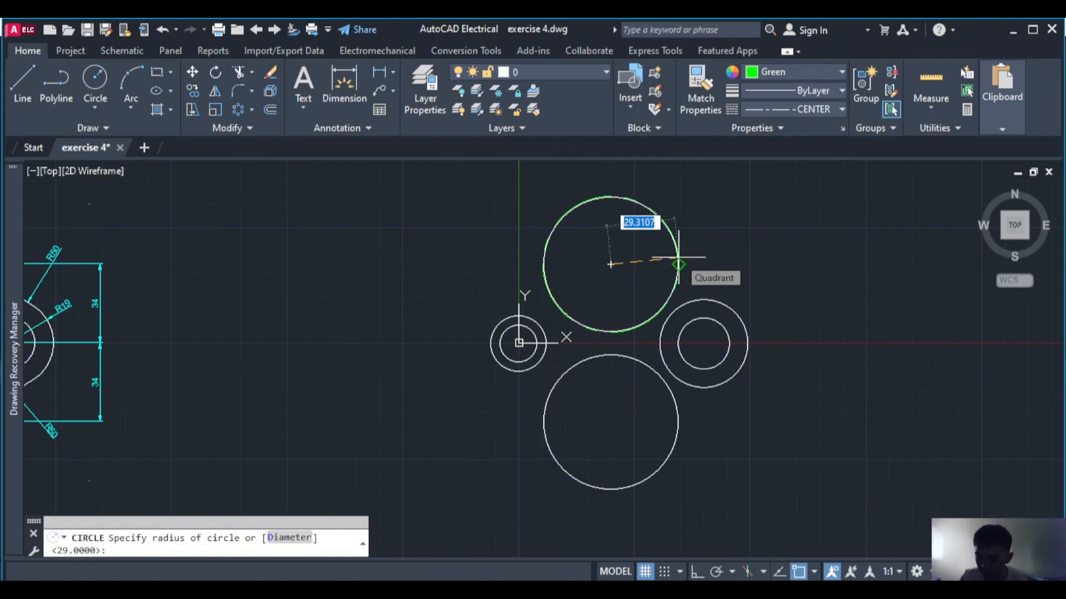
{"action": "type", "text": "15"}
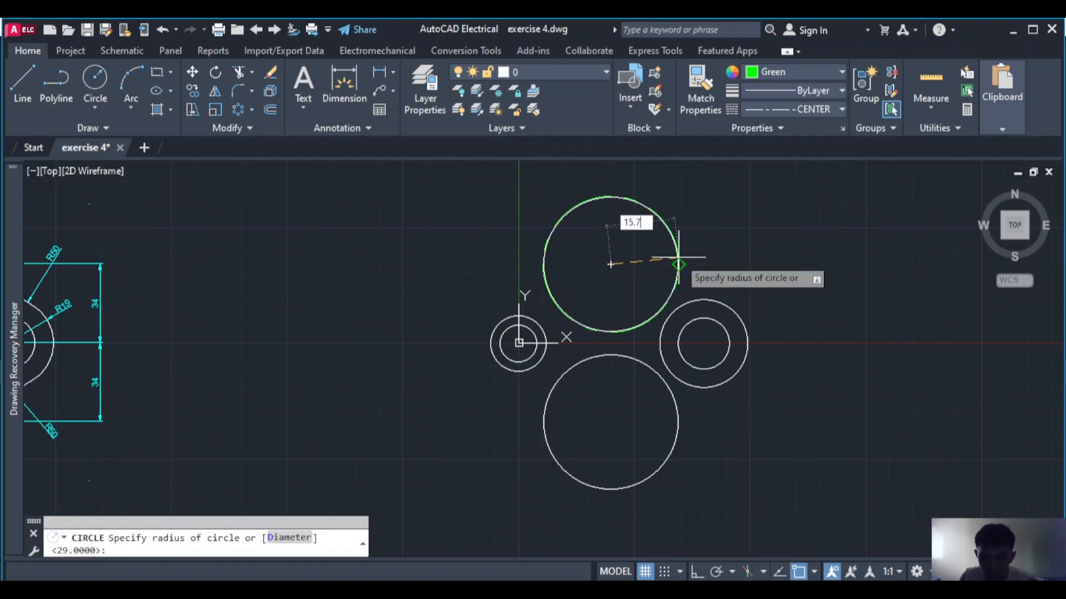
{"action": "type", "text": ".7"}
{"action": "key", "text": "Return"}
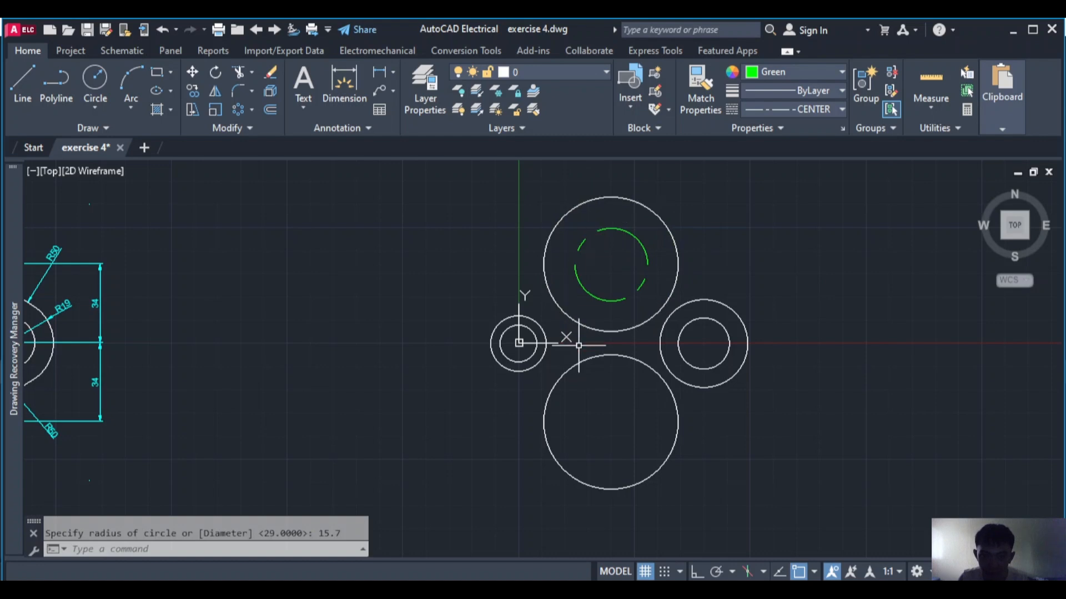
Draw a centreline circle of radius 15.7 concentric with the lower large circle
{"action": "key", "text": "Return"}
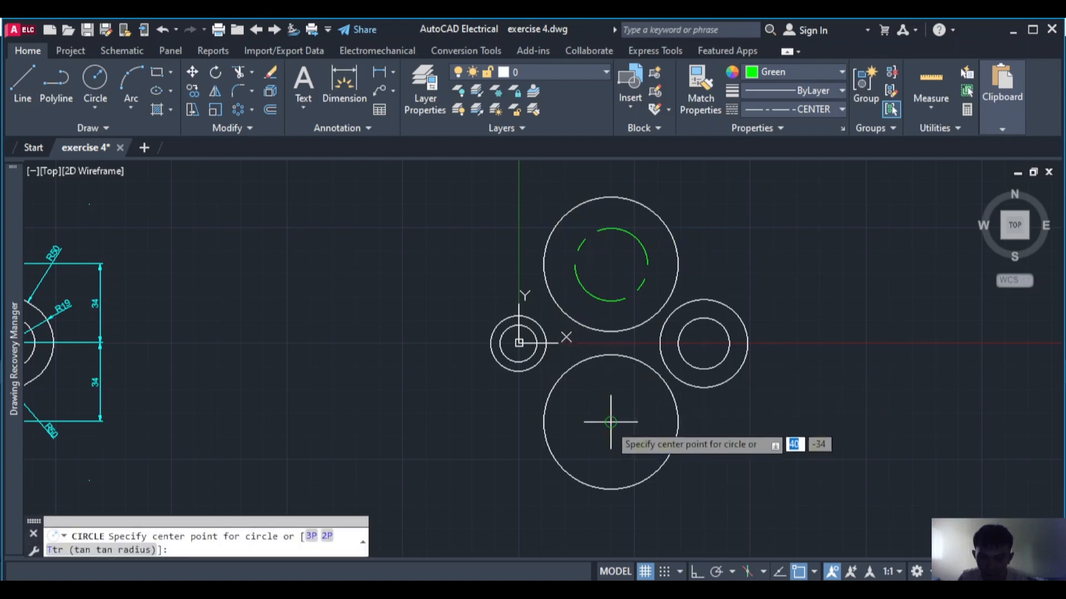
{"action": "left_click", "coordinate": [610, 422]}
{"action": "type", "text": "1"}
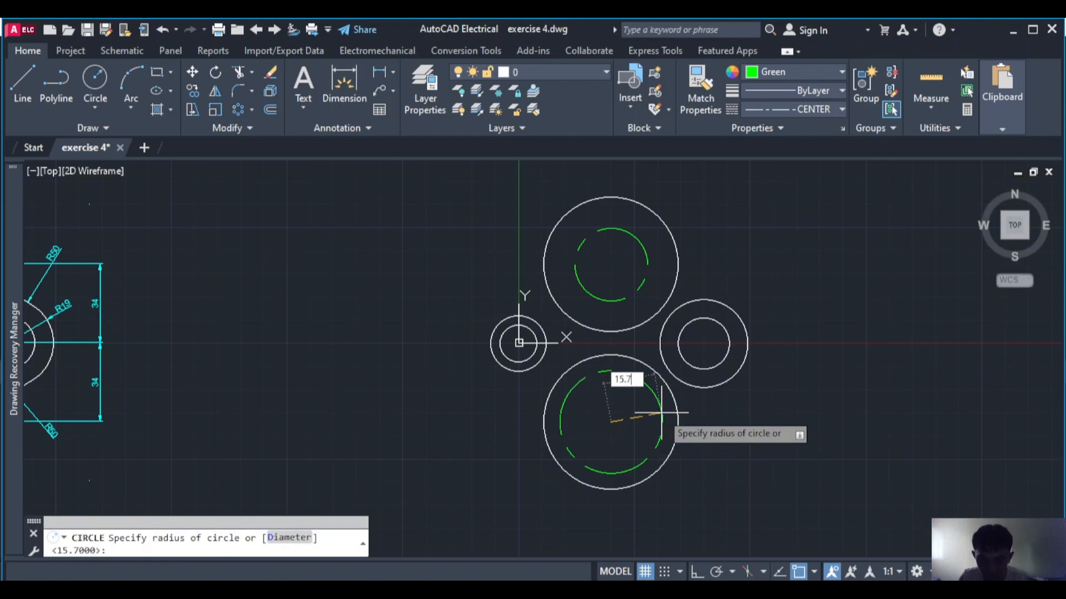
{"action": "type", "text": "5.7"}
{"action": "key", "text": "Return"}
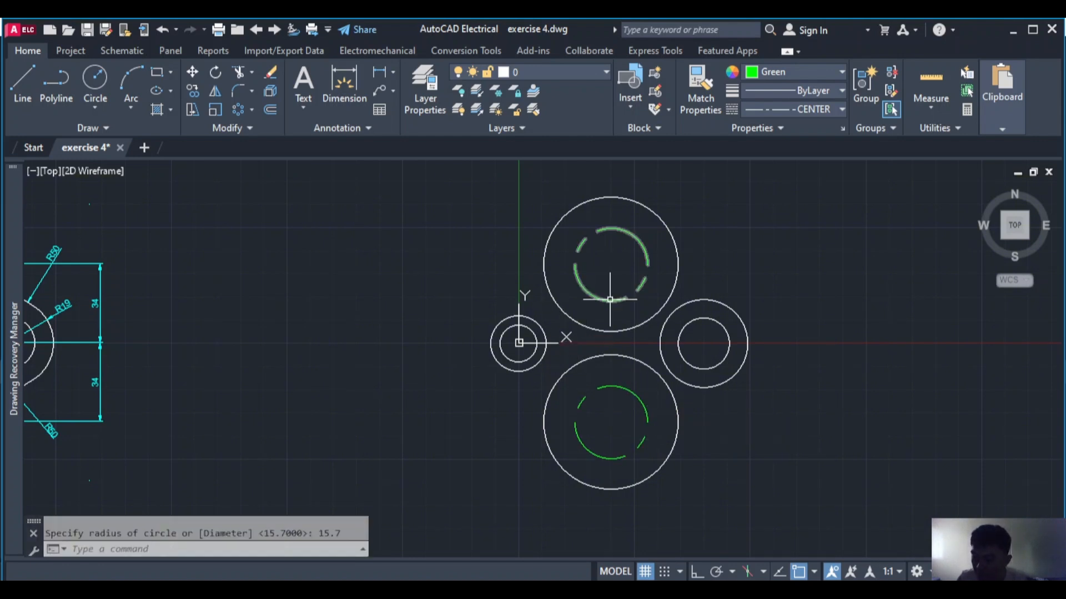
Examine the small-hole pattern and its radius callout in the reference drawing's lower large circle
{"action": "scroll", "coordinate": [335, 311], "scroll_direction": "down", "scroll_amount": 2}
{"action": "scroll", "coordinate": [571, 305], "scroll_direction": "up", "scroll_amount": 4}
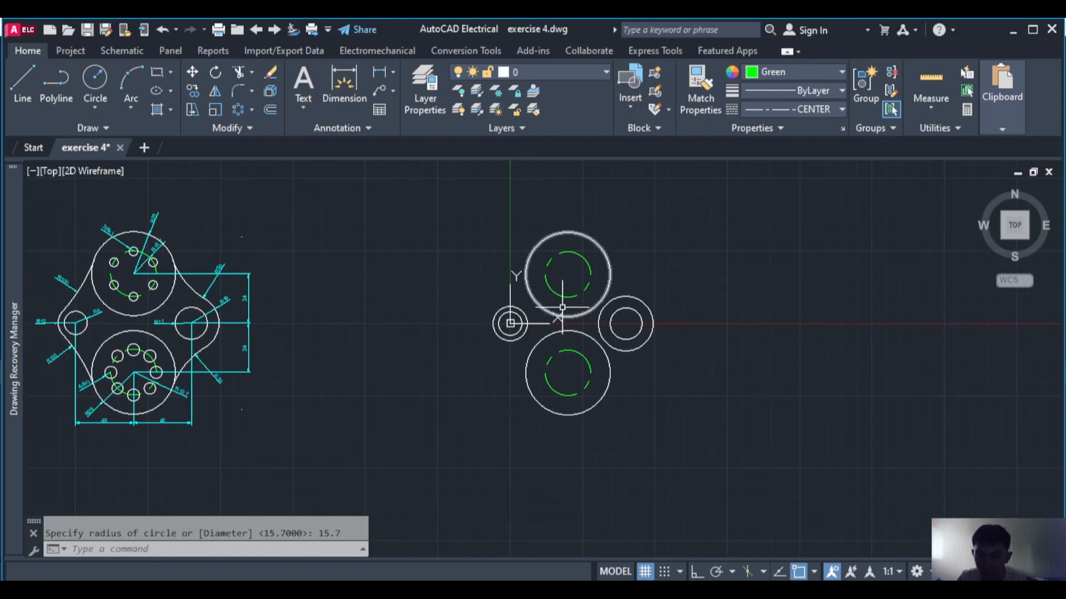
{"action": "scroll", "coordinate": [572, 289], "scroll_direction": "down", "scroll_amount": 2}
{"action": "mouse_move", "coordinate": [171, 317]}
{"action": "middle_mouse_down"}
{"action": "mouse_move", "coordinate": [385, 285]}
{"action": "mouse_move", "coordinate": [468, 285]}
{"action": "middle_mouse_up"}
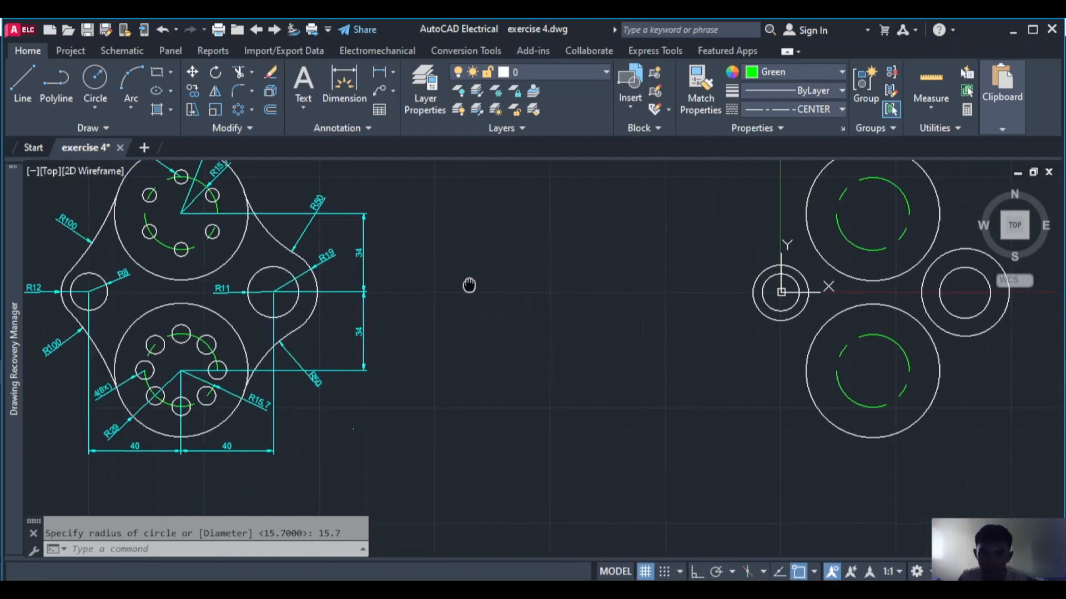
{"action": "scroll", "coordinate": [471, 286], "scroll_direction": "down", "scroll_amount": 2}
{"action": "scroll", "coordinate": [271, 292], "scroll_direction": "up", "scroll_amount": 2}
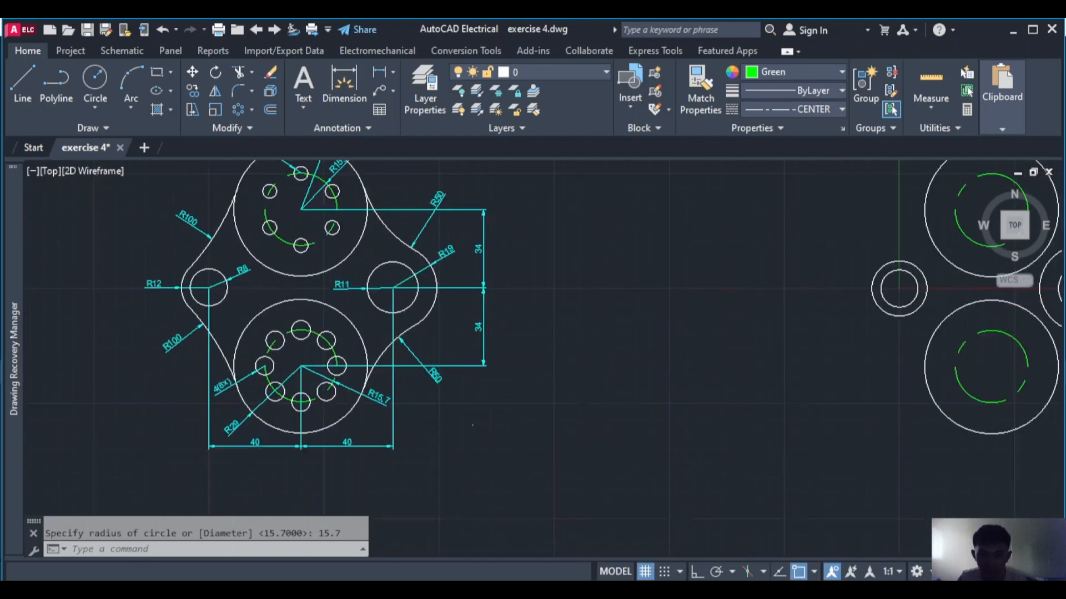
{"action": "middle_click_drag", "start_coordinate": [318, 291], "coordinate": [346, 263]}
{"action": "middle_click_drag", "start_coordinate": [361, 312], "coordinate": [392, 253]}
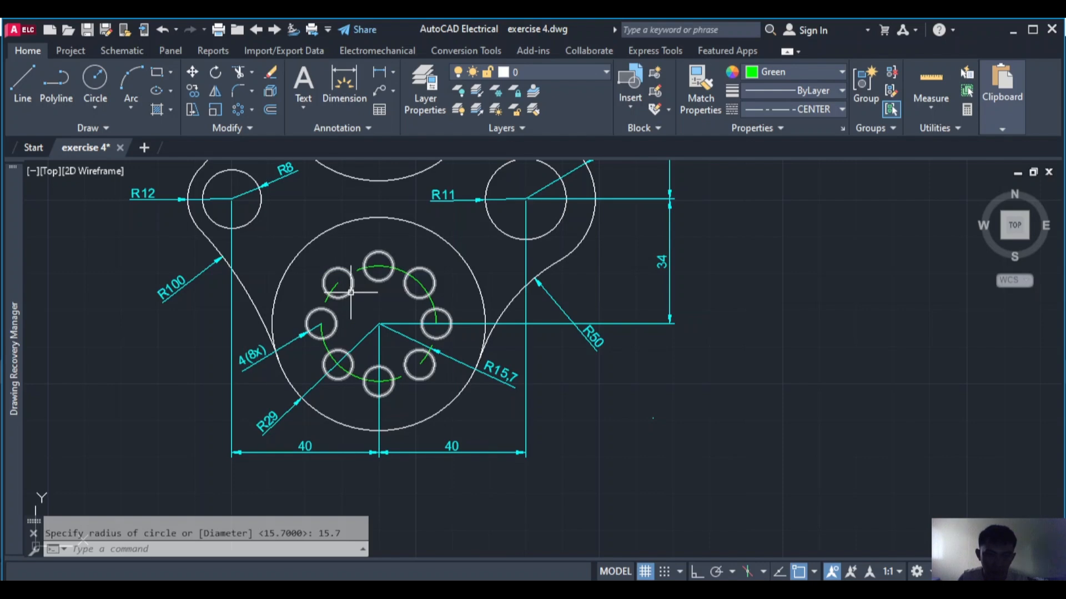
Set the object colour and linetype back to ByLayer
{"action": "middle_click_drag", "start_coordinate": [708, 349], "coordinate": [3, 349]}
{"action": "scroll", "coordinate": [487, 363], "scroll_direction": "down", "scroll_amount": 1}
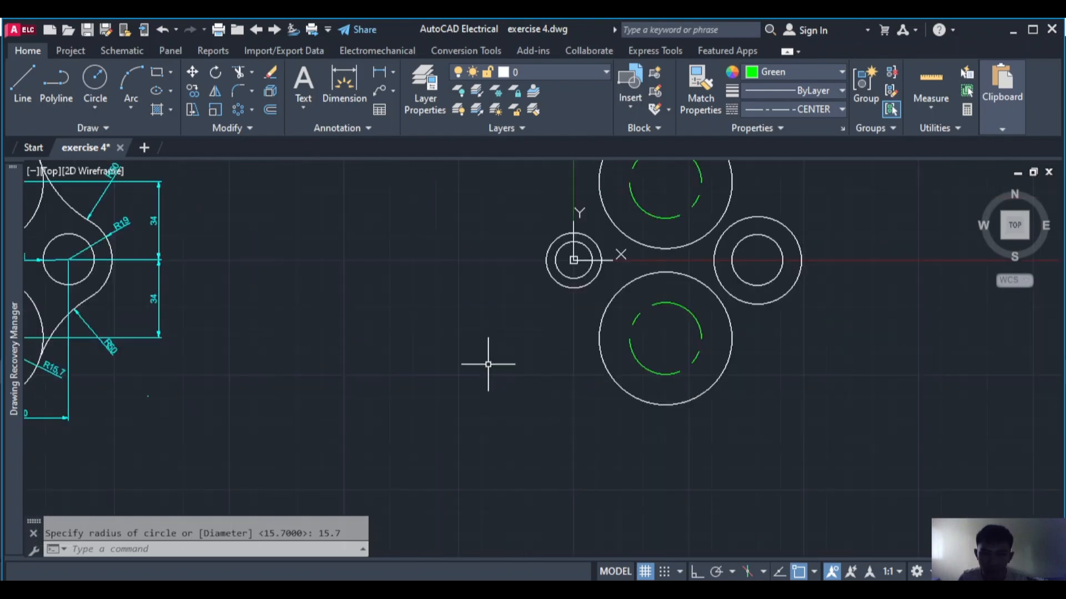
{"action": "middle_click_drag", "start_coordinate": [488, 364], "coordinate": [365, 378]}
{"action": "scroll", "coordinate": [365, 378], "scroll_direction": "down", "scroll_amount": 1}
{"action": "key", "text": "space"}
{"action": "scroll", "coordinate": [442, 358], "scroll_direction": "up", "scroll_amount": 5}
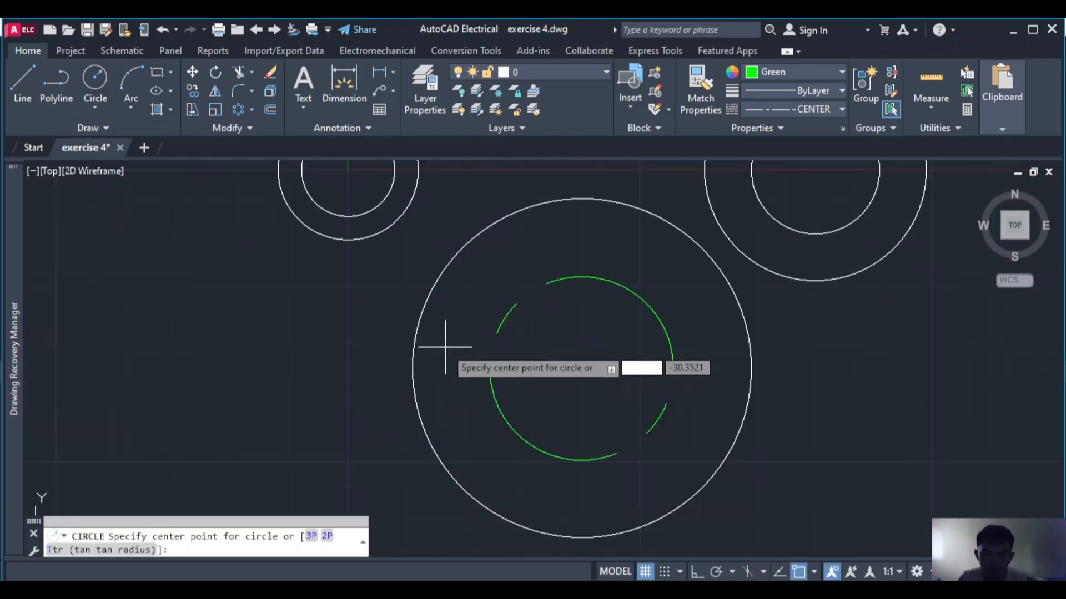
{"action": "left_click", "coordinate": [784, 71]}
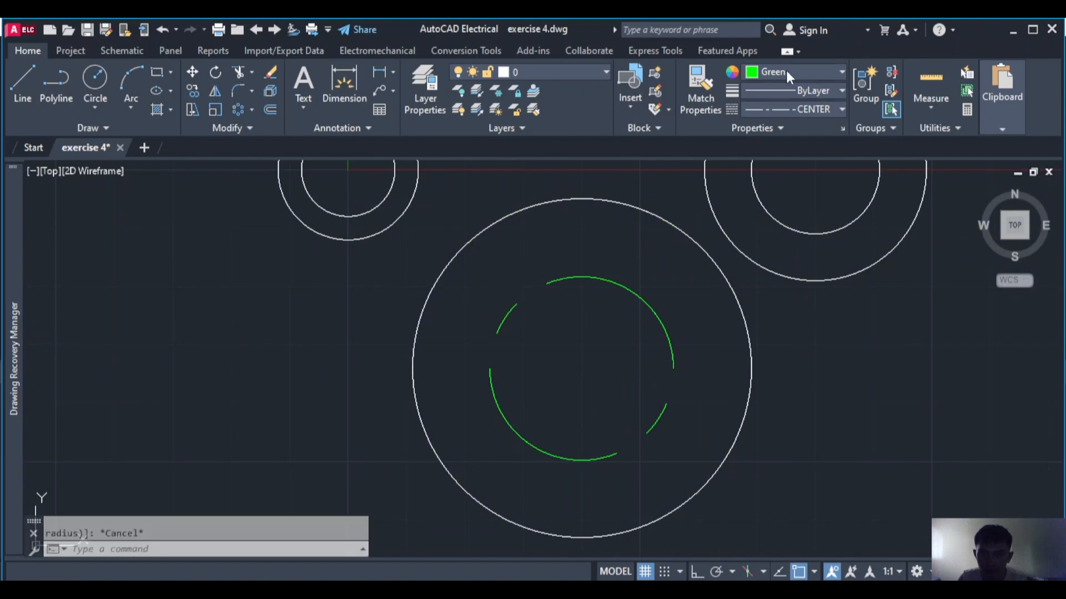
{"action": "left_click", "coordinate": [785, 86]}
{"action": "left_click", "coordinate": [799, 109]}
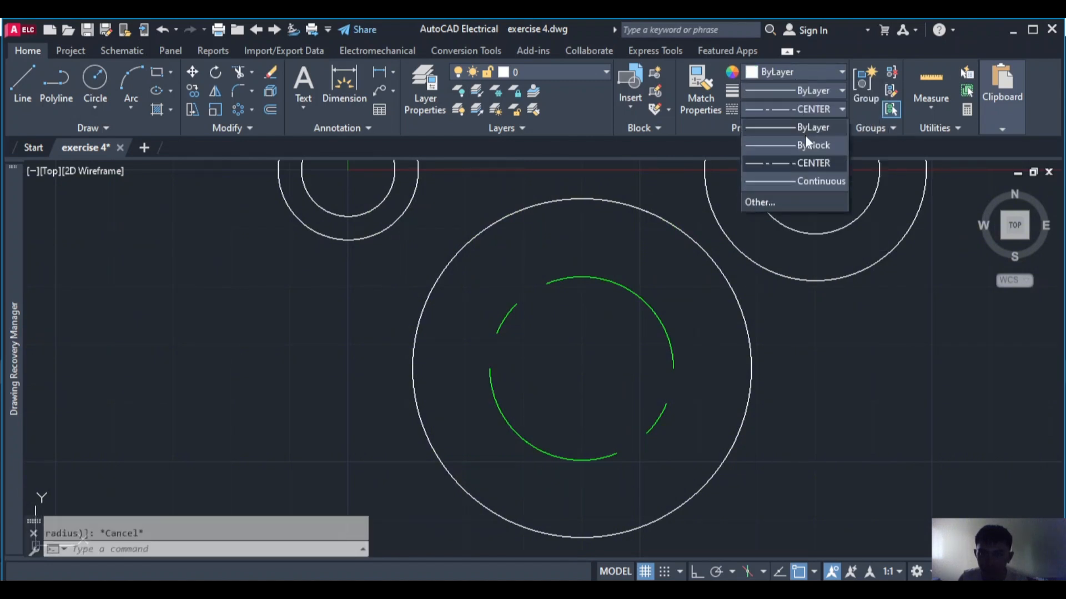
{"action": "left_click", "coordinate": [804, 135]}
Draw a small circle of radius 4 centred on the top quadrant of the lower green centreline circle and select it
{"action": "left_click", "coordinate": [95, 78]}
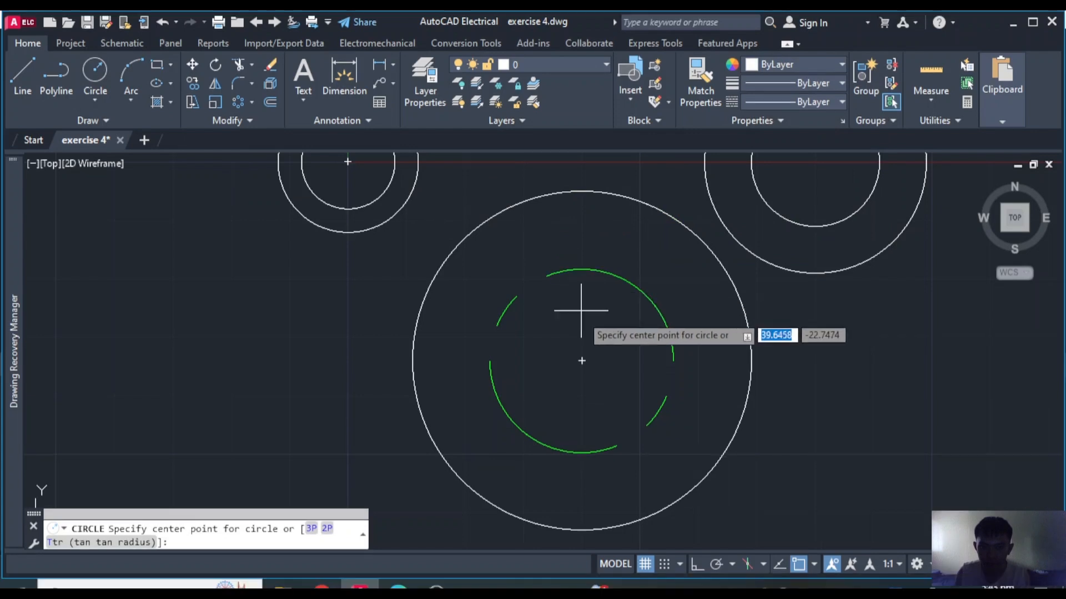
{"action": "left_click", "coordinate": [581, 277]}
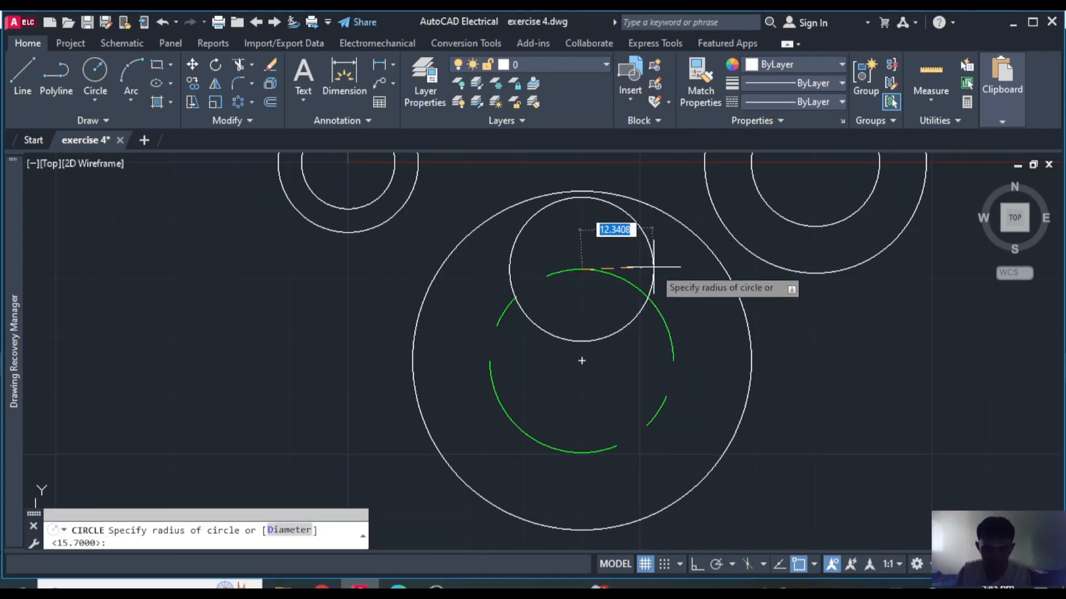
{"action": "type", "text": "4"}
{"action": "key", "text": "Return"}
{"action": "left_click", "coordinate": [605, 270]}
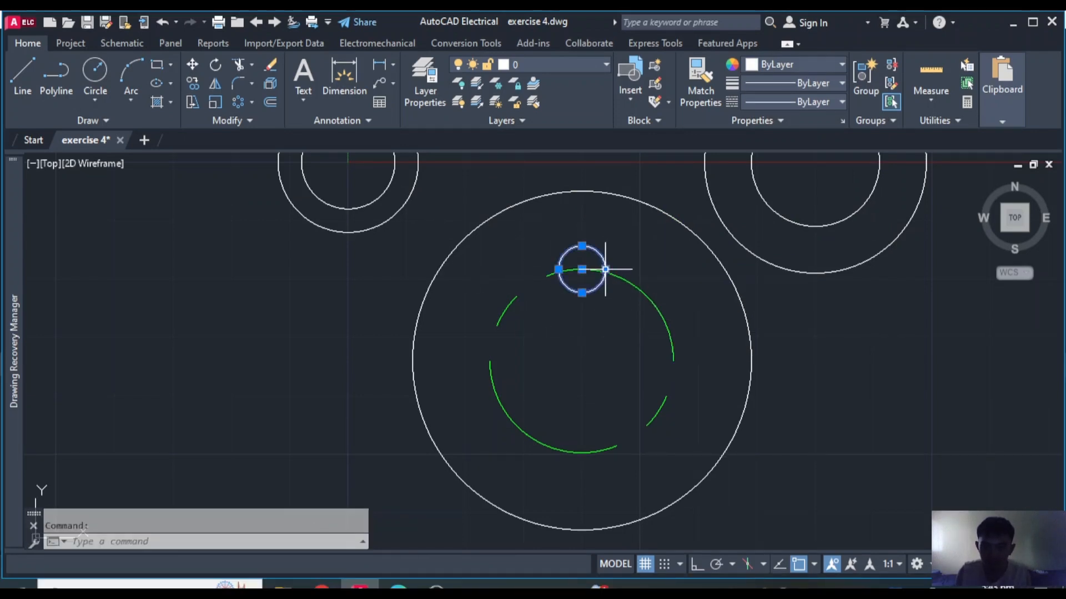
Polar-array the radius 4 circle about the centre of the lower large circle with 8 items
{"action": "left_click", "coordinate": [238, 101]}
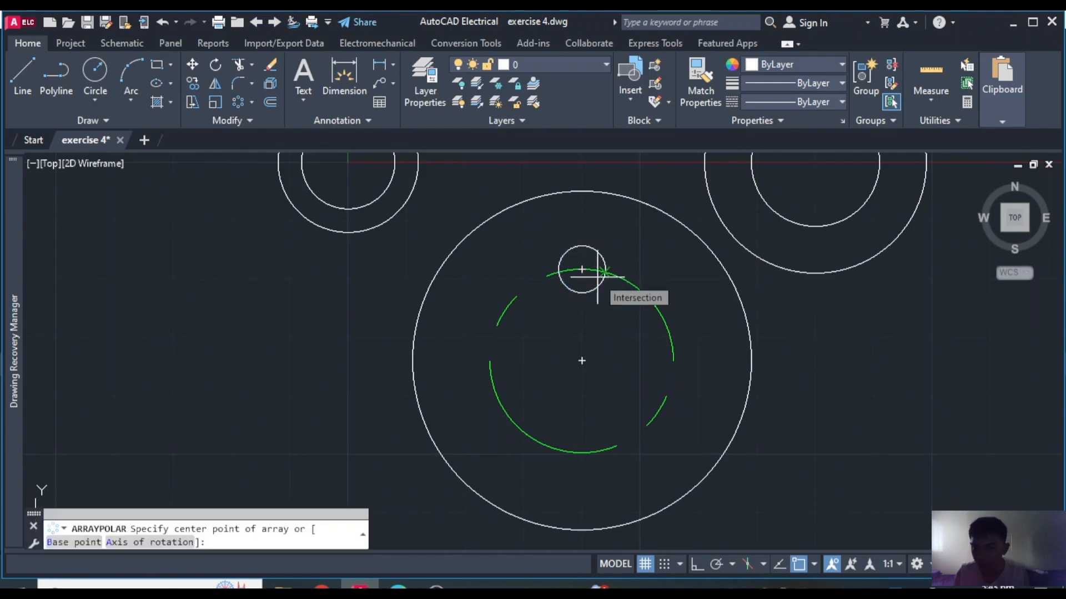
{"action": "left_click", "coordinate": [582, 361]}
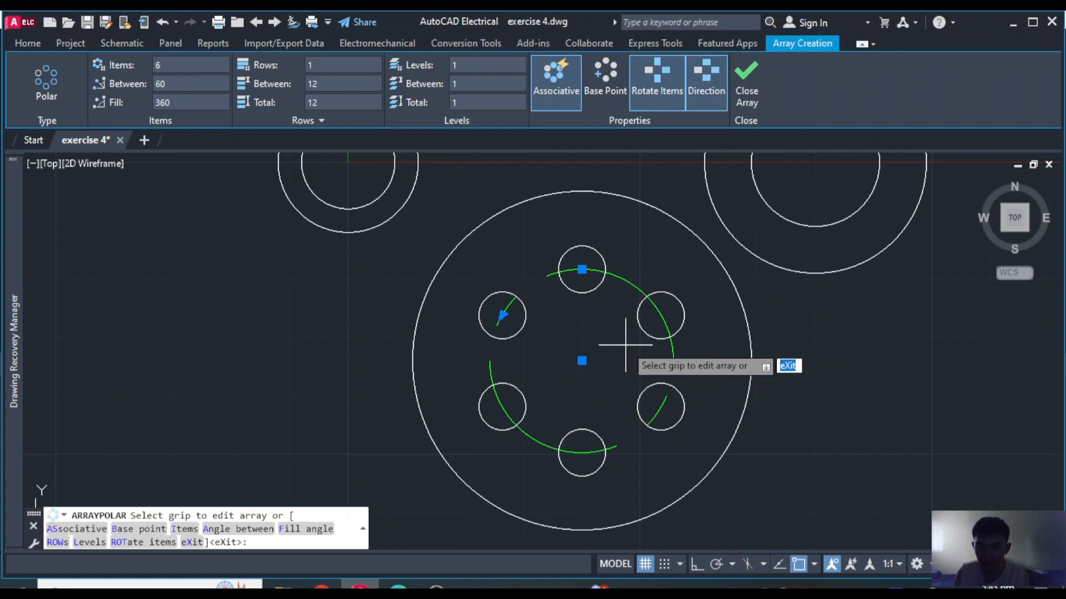
{"action": "type", "text": "i"}
{"action": "key", "text": "Return"}
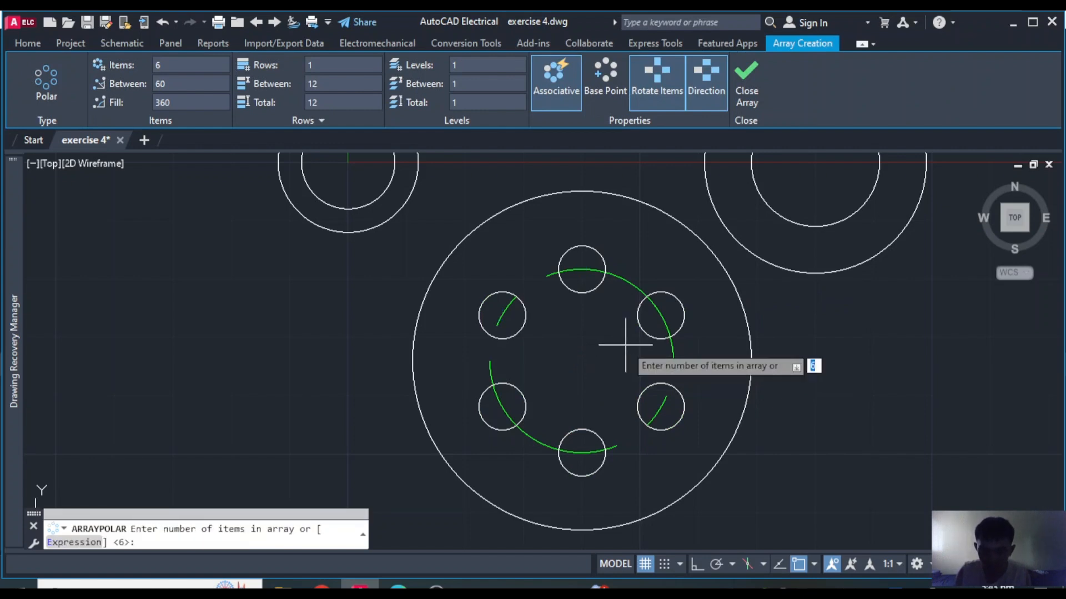
{"action": "key", "text": "Return"}
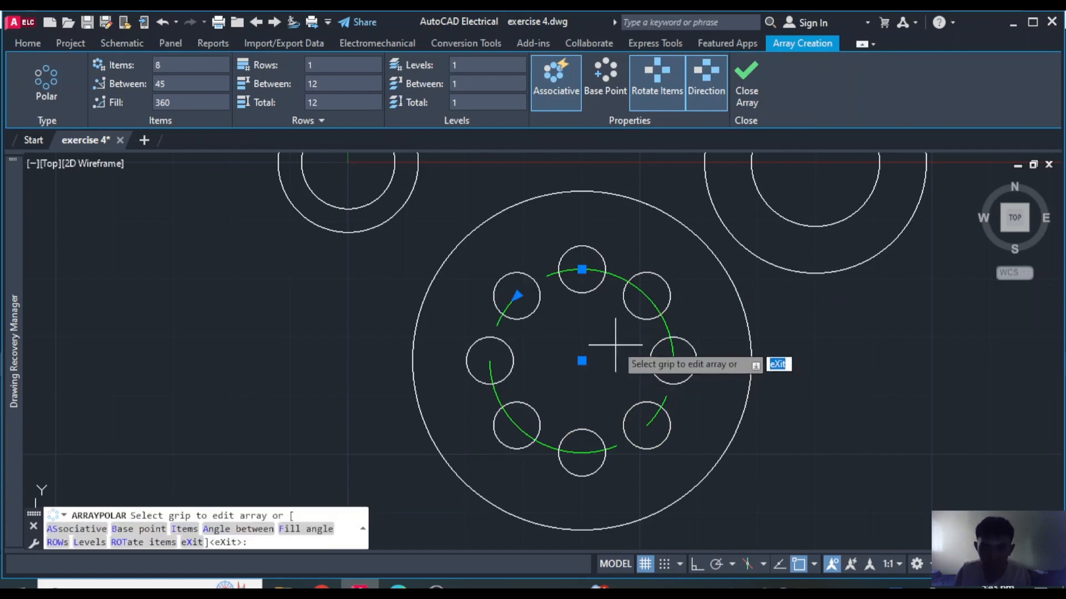
{"action": "key", "text": "Escape"}
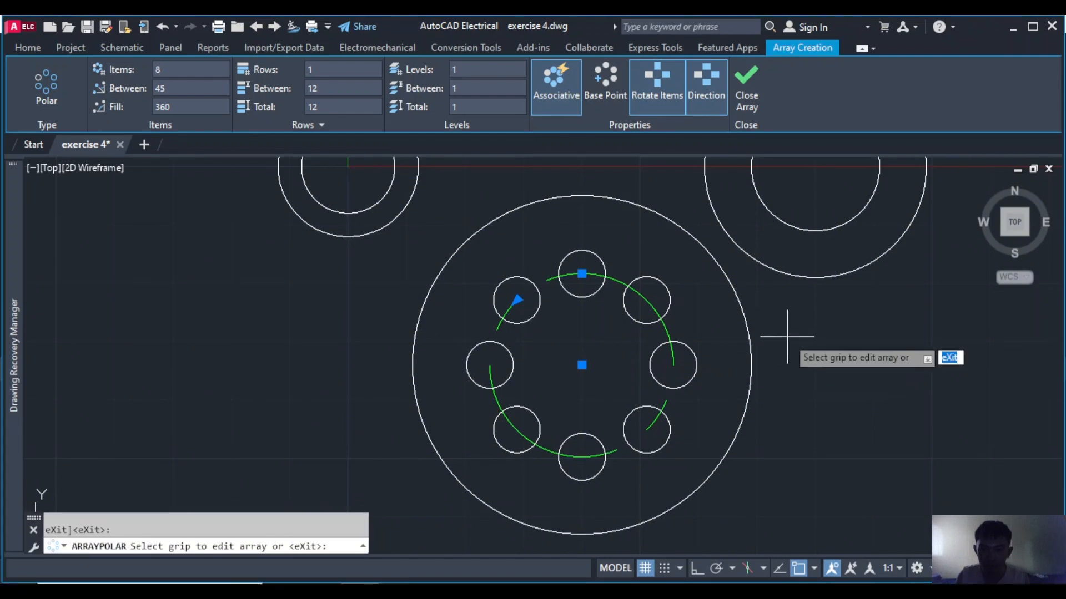
Examine the small-hole count and radius callout in the reference drawing's upper large circle
{"action": "middle_click_drag", "start_coordinate": [786, 332], "coordinate": [788, 429]}
{"action": "scroll", "coordinate": [651, 327], "scroll_direction": "down", "scroll_amount": 2}
{"action": "middle_click_drag", "start_coordinate": [651, 328], "coordinate": [712, 324]}
{"action": "scroll", "coordinate": [688, 331], "scroll_direction": "down", "scroll_amount": 2}
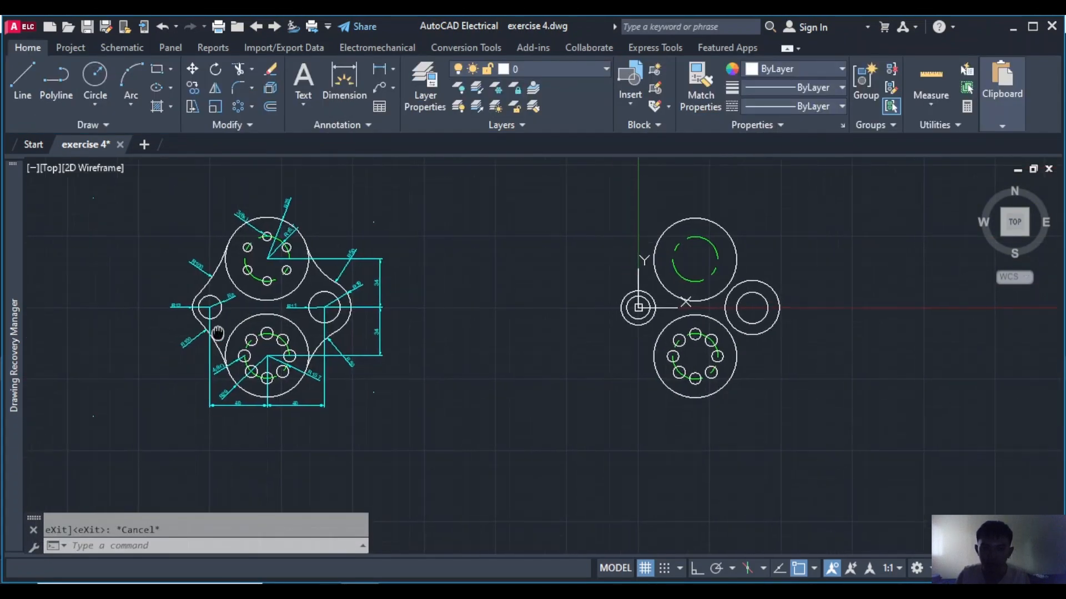
{"action": "middle_click_drag", "start_coordinate": [239, 248], "coordinate": [402, 266]}
{"action": "scroll", "coordinate": [401, 266], "scroll_direction": "up", "scroll_amount": 8}
{"action": "mouse_move", "coordinate": [555, 280]}
{"action": "middle_mouse_down"}
{"action": "mouse_move", "coordinate": [457, 312]}
{"action": "mouse_move", "coordinate": [437, 331]}
{"action": "middle_mouse_up"}
{"action": "scroll", "coordinate": [436, 331], "scroll_direction": "down", "scroll_amount": 2}
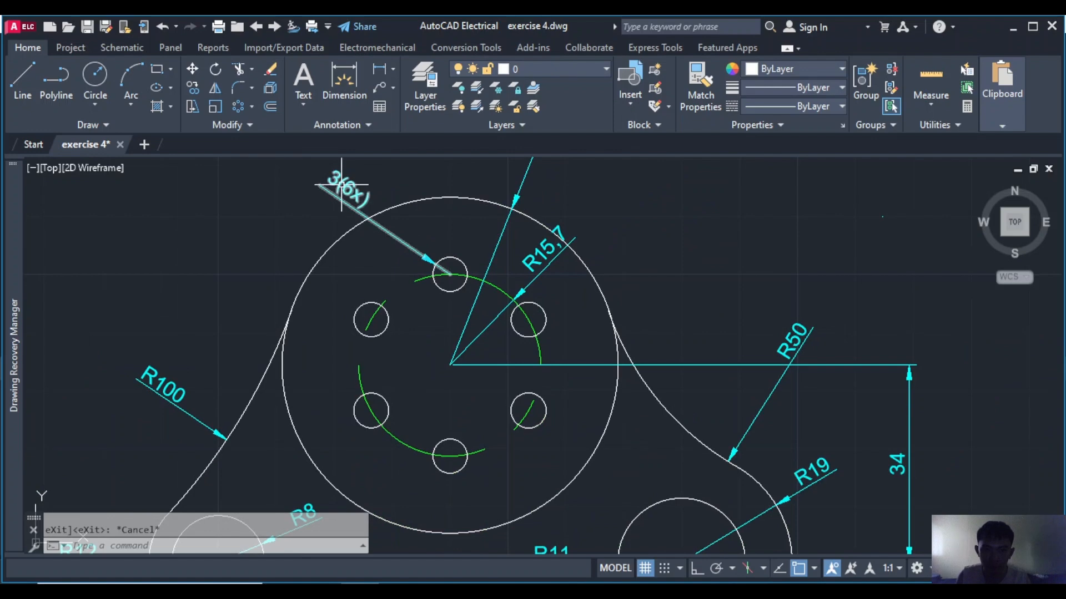
Draw a small circle of radius 3 centred on the top quadrant of the upper green centreline circle
{"action": "scroll", "coordinate": [682, 297], "scroll_direction": "down", "scroll_amount": 4}
{"action": "middle_click_drag", "start_coordinate": [869, 323], "coordinate": [433, 292]}
{"action": "scroll", "coordinate": [619, 295], "scroll_direction": "up", "scroll_amount": 2}
{"action": "middle_click_drag", "start_coordinate": [619, 295], "coordinate": [254, 303]}
{"action": "left_click", "coordinate": [114, 73]}
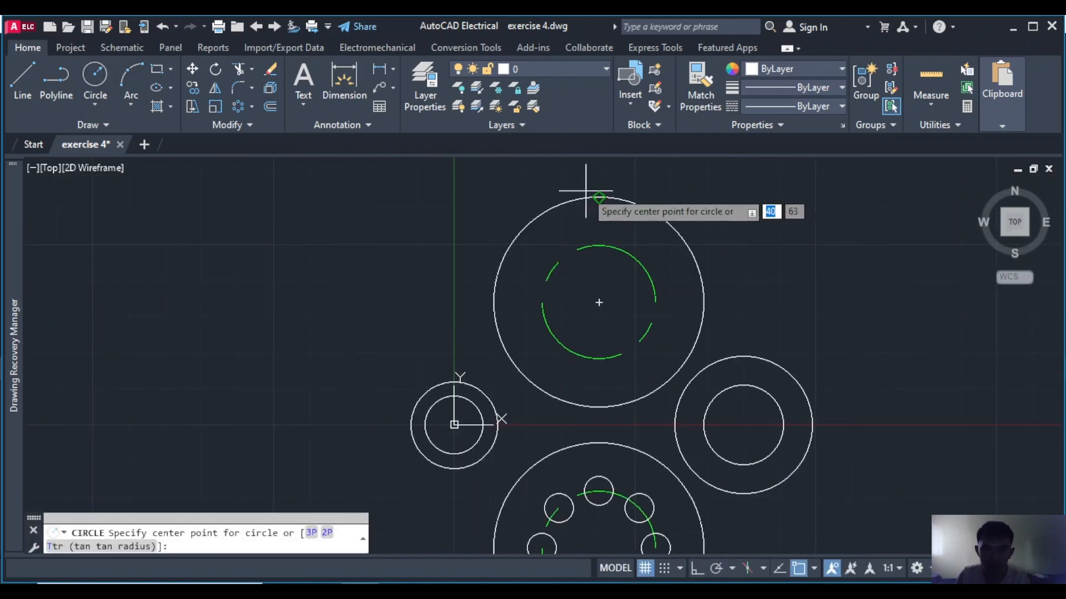
{"action": "left_click", "coordinate": [599, 246]}
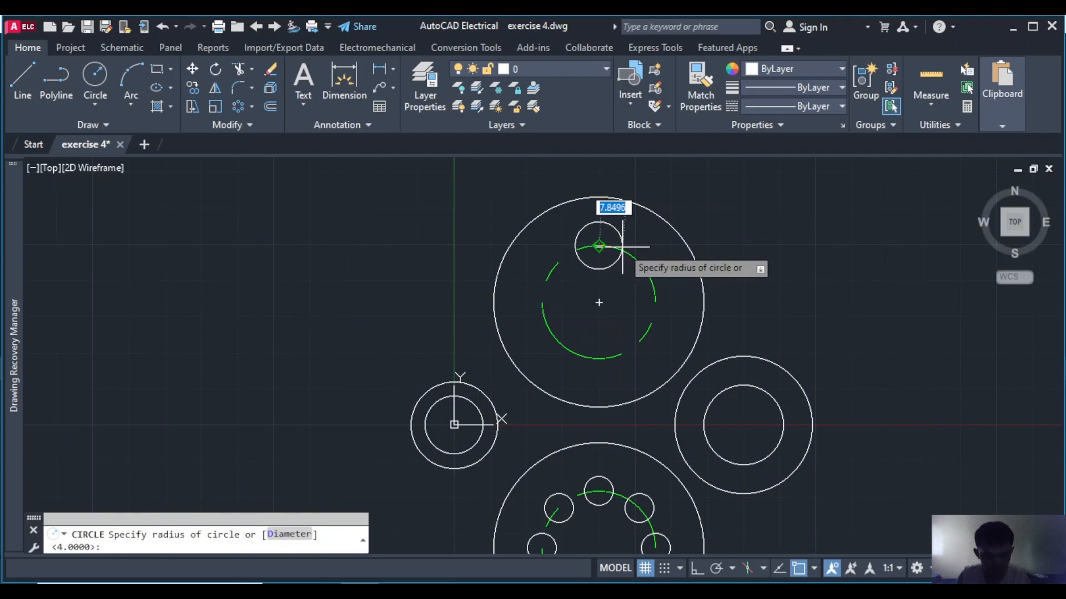
{"action": "type", "text": "3"}
{"action": "key", "text": "Return"}
Polar-array the radius 3 circle about the centre of the upper large circle with 6 items
{"action": "left_click", "coordinate": [608, 242]}
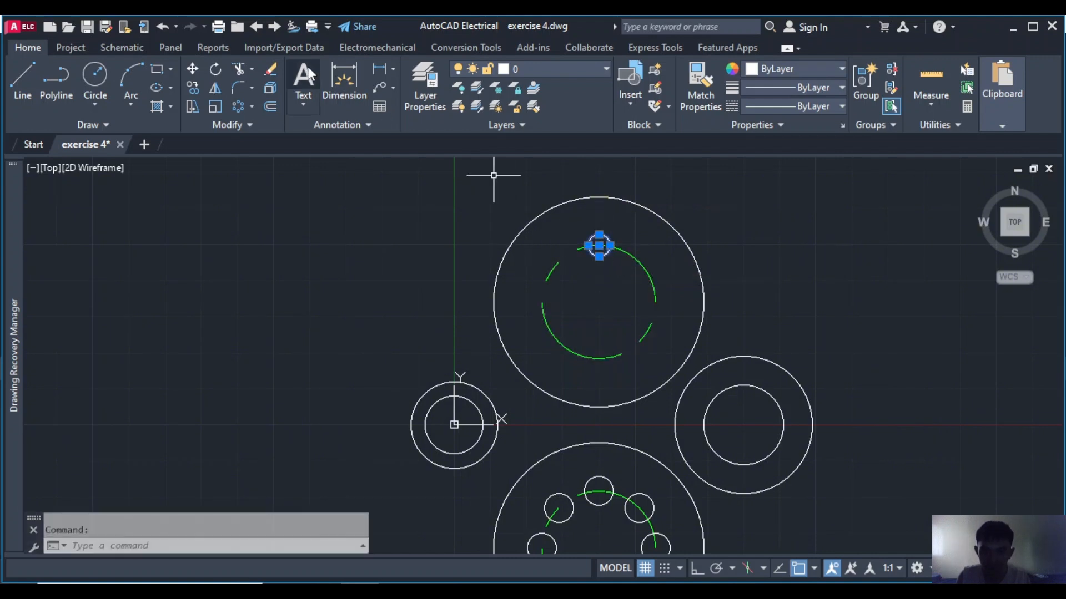
{"action": "left_click", "coordinate": [240, 106]}
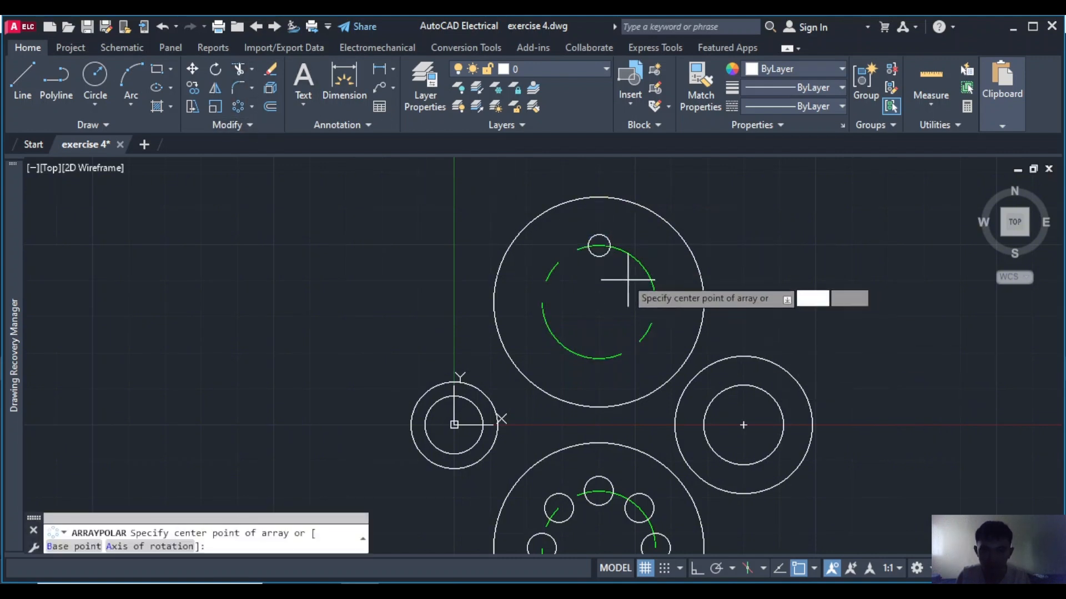
{"action": "left_click", "coordinate": [599, 303]}
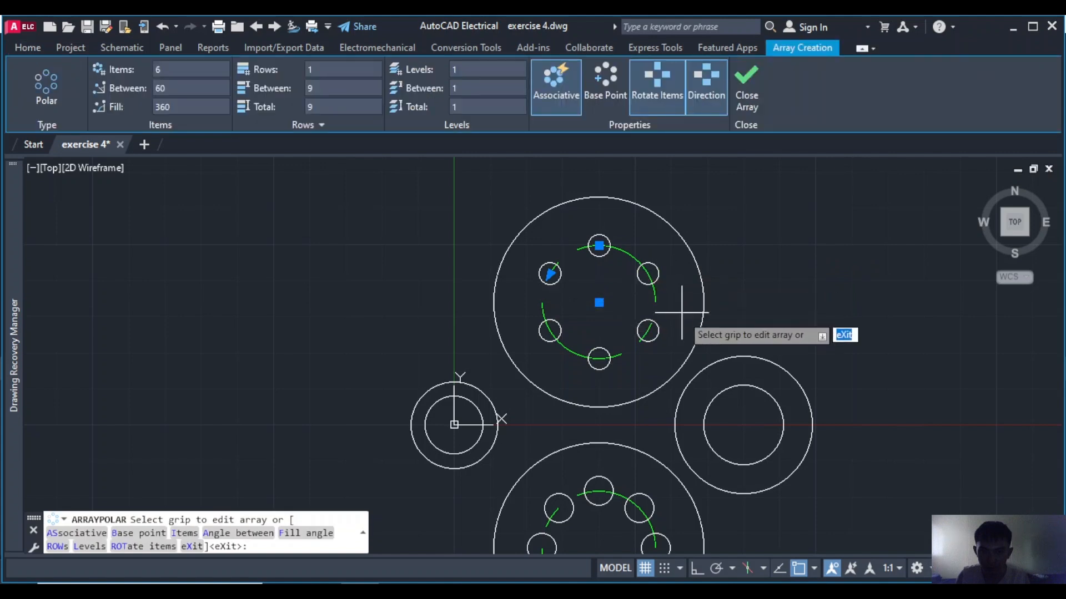
{"action": "key", "text": "Return"}
{"action": "left_click", "coordinate": [758, 259]}
{"action": "scroll", "coordinate": [760, 255], "scroll_direction": "down", "scroll_amount": 2}
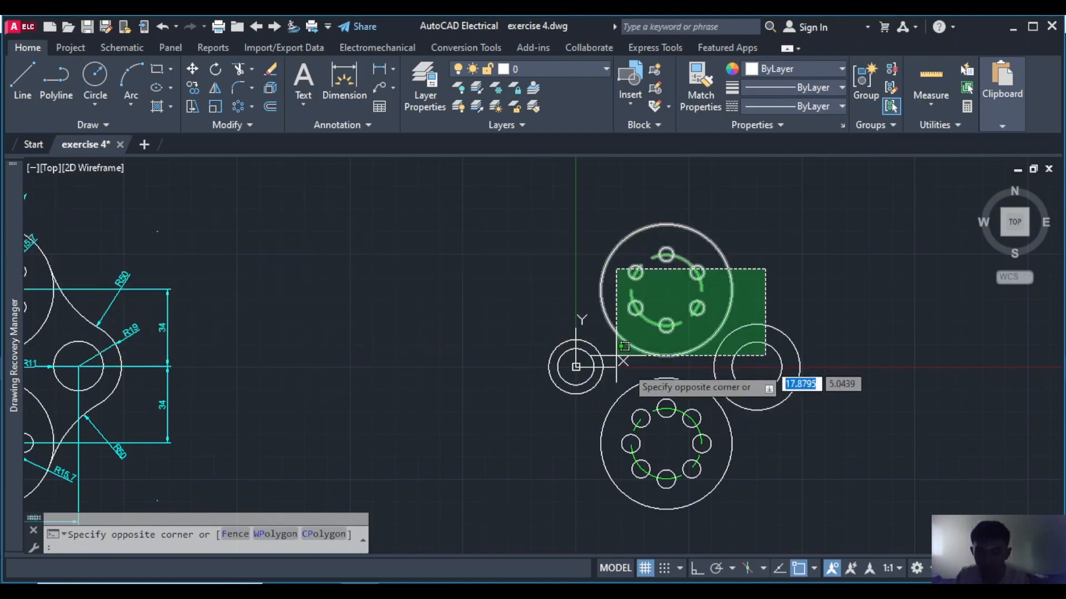
{"action": "key", "text": "Escape"}
Examine the radii of the connecting arcs between the large and side circles in the reference drawing
{"action": "middle_click_drag", "start_coordinate": [111, 256], "coordinate": [412, 264]}
{"action": "scroll", "coordinate": [215, 327], "scroll_direction": "up", "scroll_amount": 2}
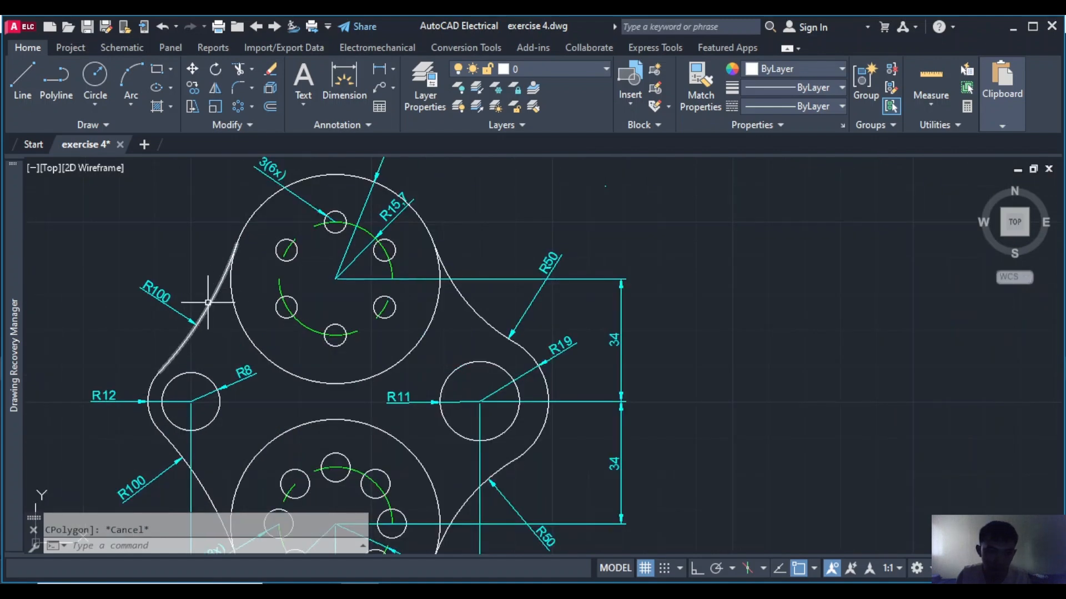
{"action": "middle_click_drag", "start_coordinate": [207, 302], "coordinate": [292, 221]}
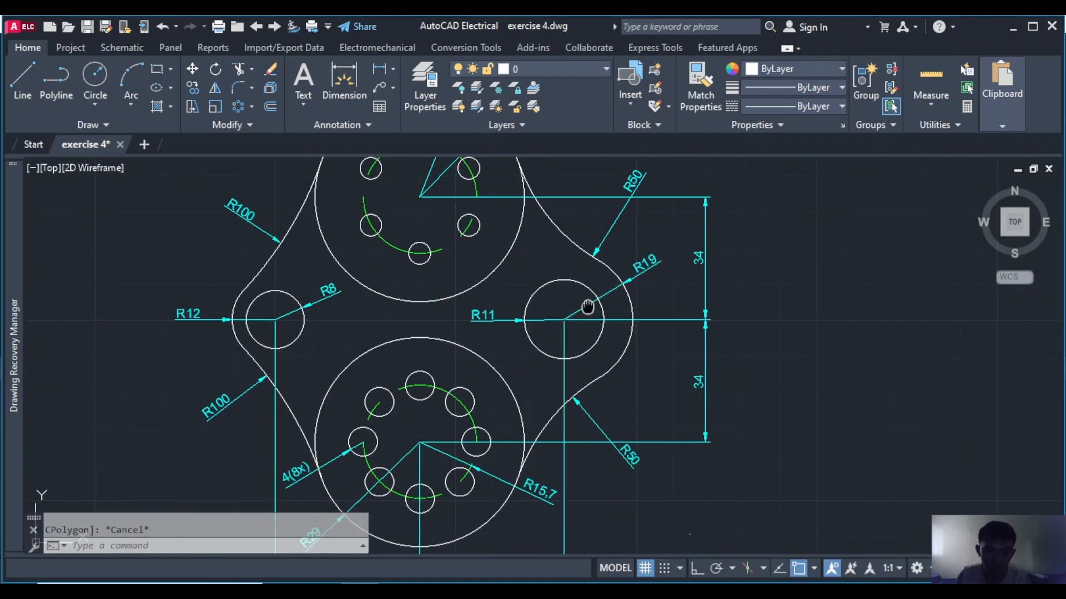
{"action": "middle_click_drag", "start_coordinate": [588, 307], "coordinate": [110, 399]}
{"action": "scroll", "coordinate": [110, 398], "scroll_direction": "down", "scroll_amount": 1}
{"action": "scroll", "coordinate": [402, 314], "scroll_direction": "up", "scroll_amount": 1}
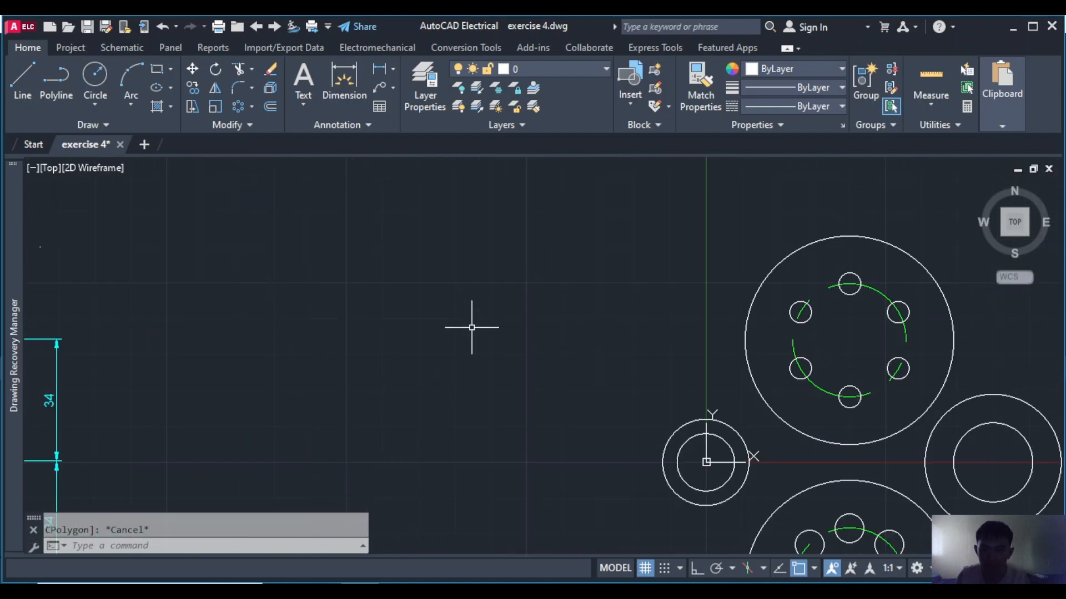
{"action": "left_click", "coordinate": [96, 102]}
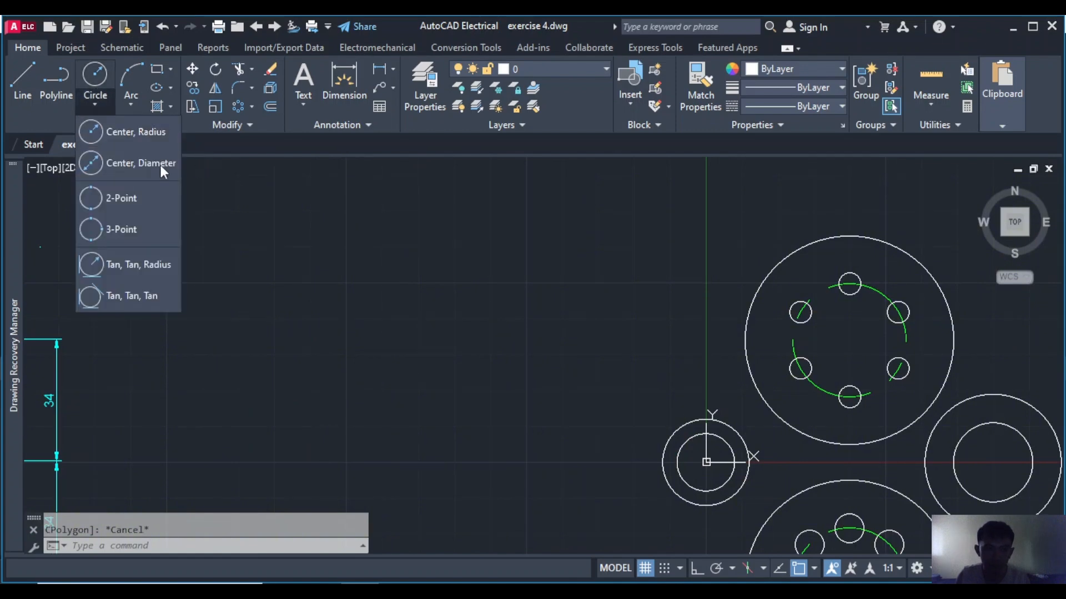
{"action": "left_click", "coordinate": [135, 264]}
{"action": "key", "text": "Escape"}
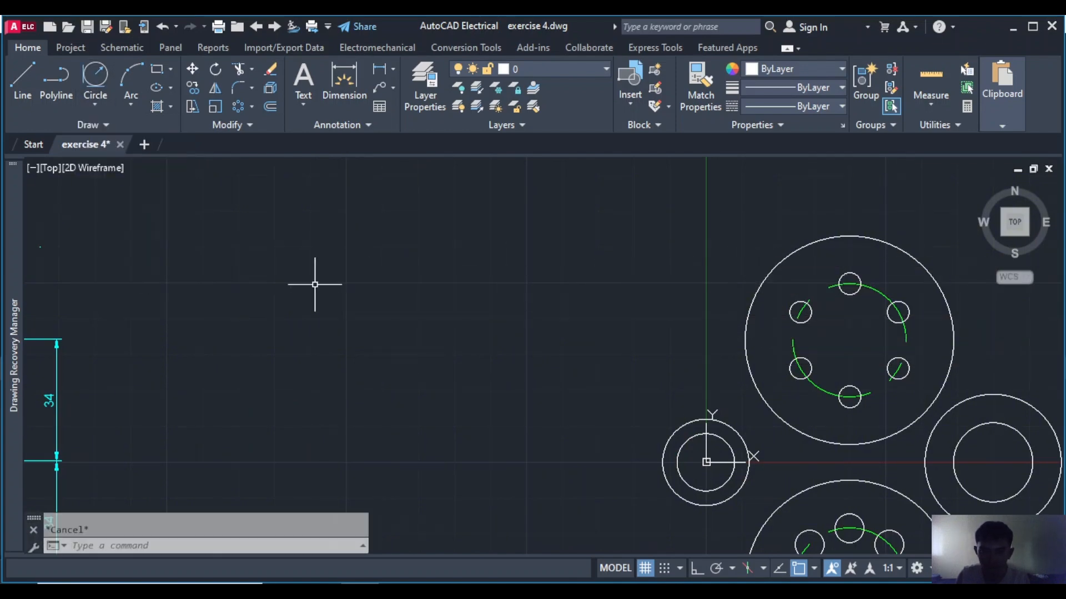
{"action": "scroll", "coordinate": [314, 281], "scroll_direction": "down", "scroll_amount": 3}
{"action": "scroll", "coordinate": [76, 297], "scroll_direction": "up", "scroll_amount": 4}
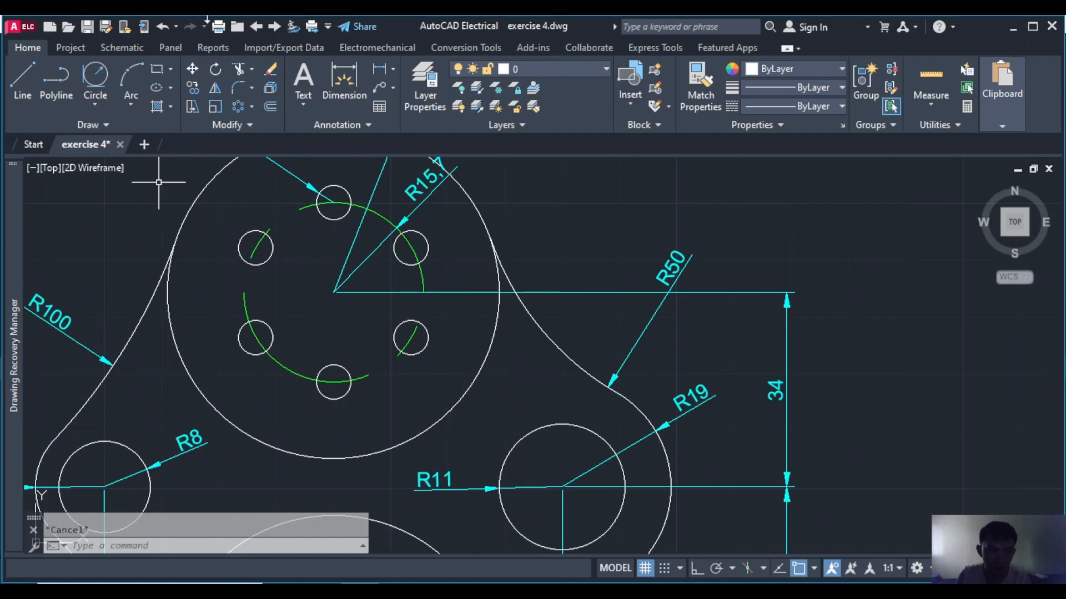
{"action": "left_click", "coordinate": [96, 76]}
{"action": "middle_click_drag", "start_coordinate": [930, 324], "coordinate": [487, 325]}
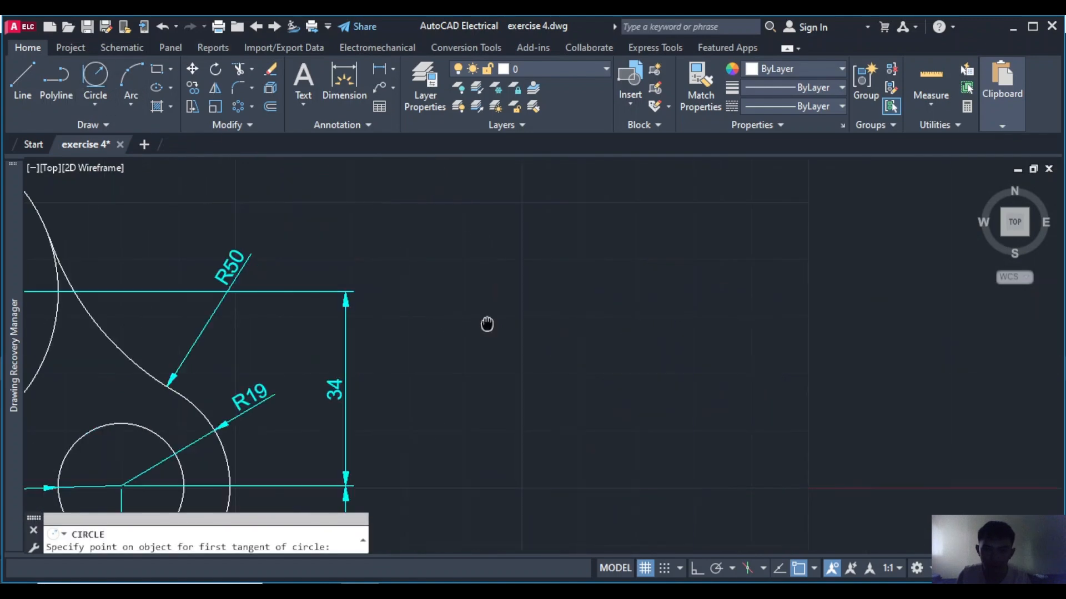
{"action": "scroll", "coordinate": [575, 316], "scroll_direction": "down", "scroll_amount": 3}
{"action": "middle_click_drag", "start_coordinate": [764, 316], "coordinate": [722, 318]}
{"action": "scroll", "coordinate": [721, 318], "scroll_direction": "up", "scroll_amount": 6}
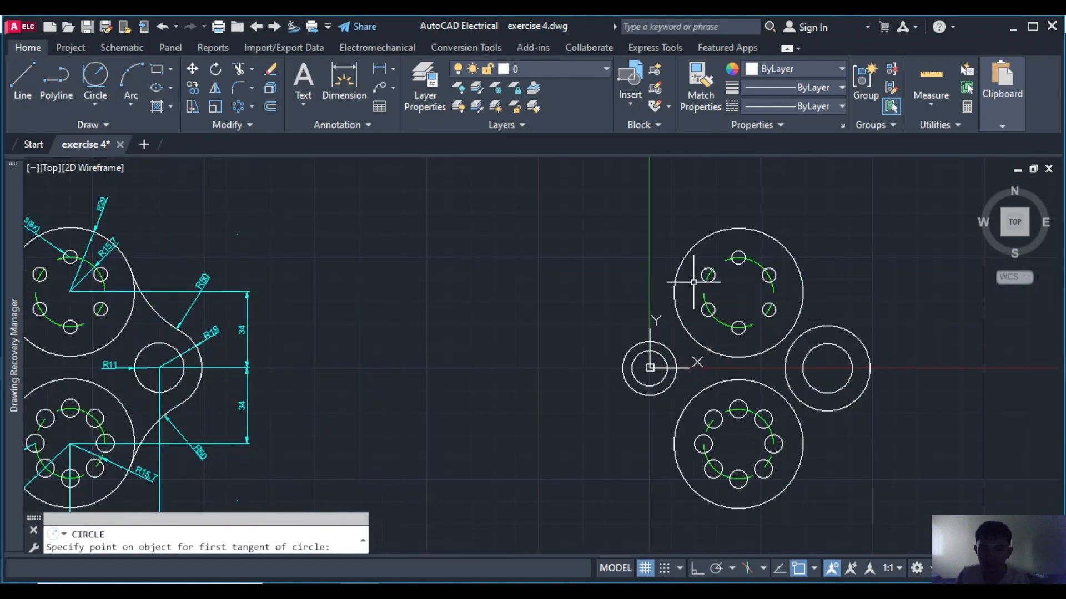
{"action": "key", "text": "Escape"}
{"action": "scroll", "coordinate": [647, 233], "scroll_direction": "down", "scroll_amount": 2}
{"action": "middle_click_drag", "start_coordinate": [644, 232], "coordinate": [646, 212]}
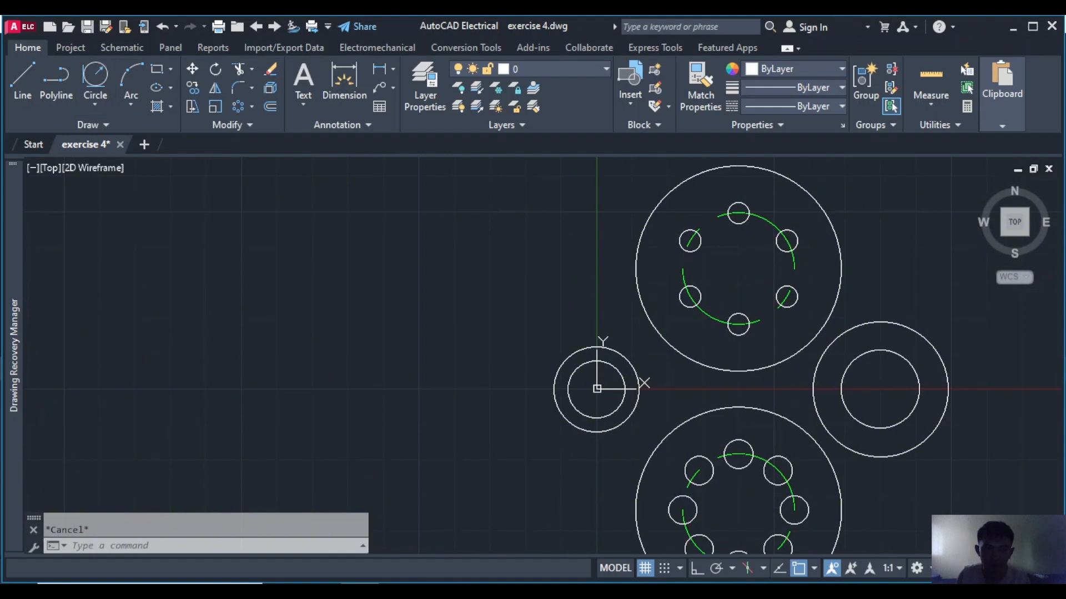
Draw a tangent-tangent-radius circle of radius 100 touching the upper large circle's left side and the outer circle at the origin
{"action": "key", "text": "Return"}
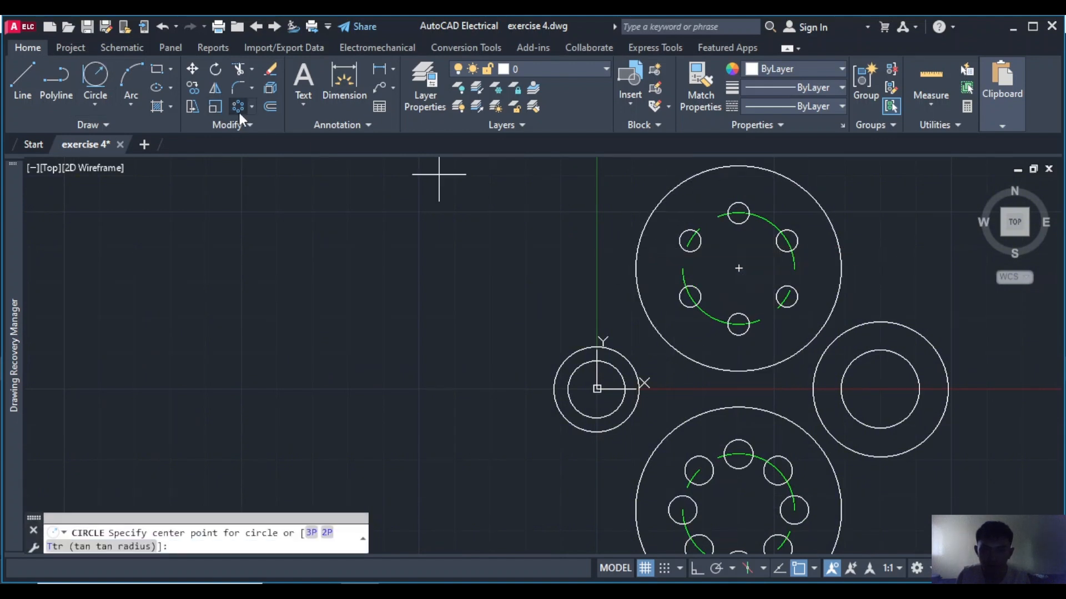
{"action": "left_click", "coordinate": [97, 69]}
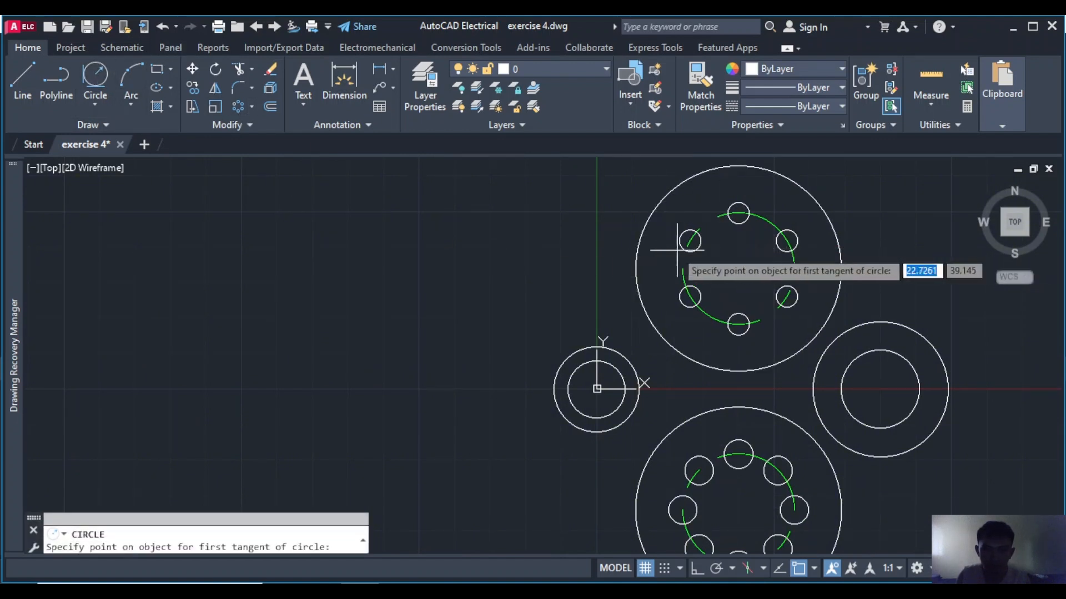
{"action": "left_click", "coordinate": [635, 255]}
{"action": "left_click", "coordinate": [565, 353]}
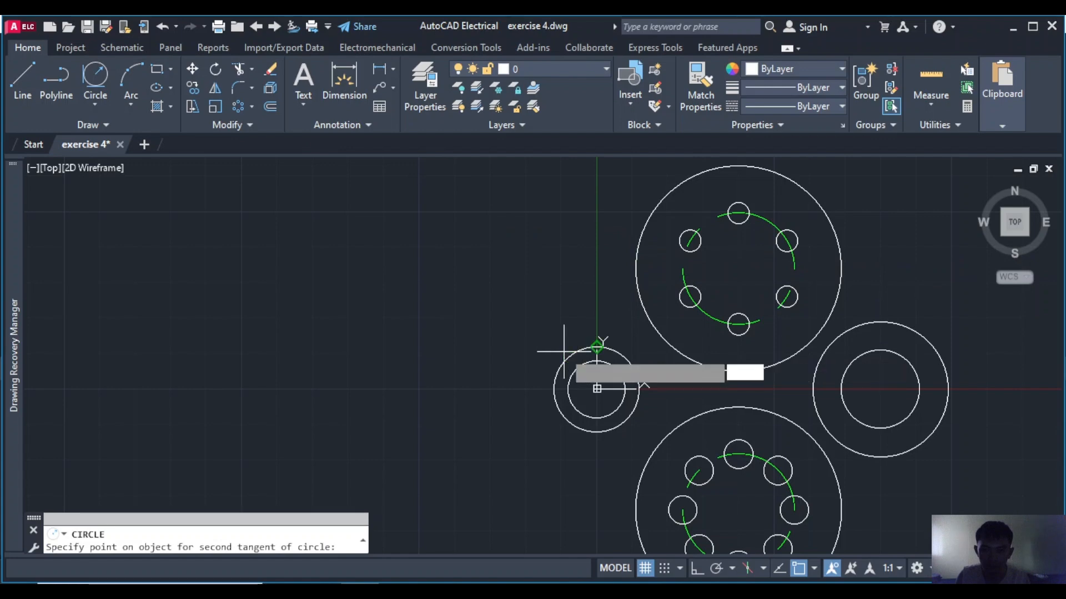
{"action": "type", "text": "100"}
{"action": "key", "text": "Return"}
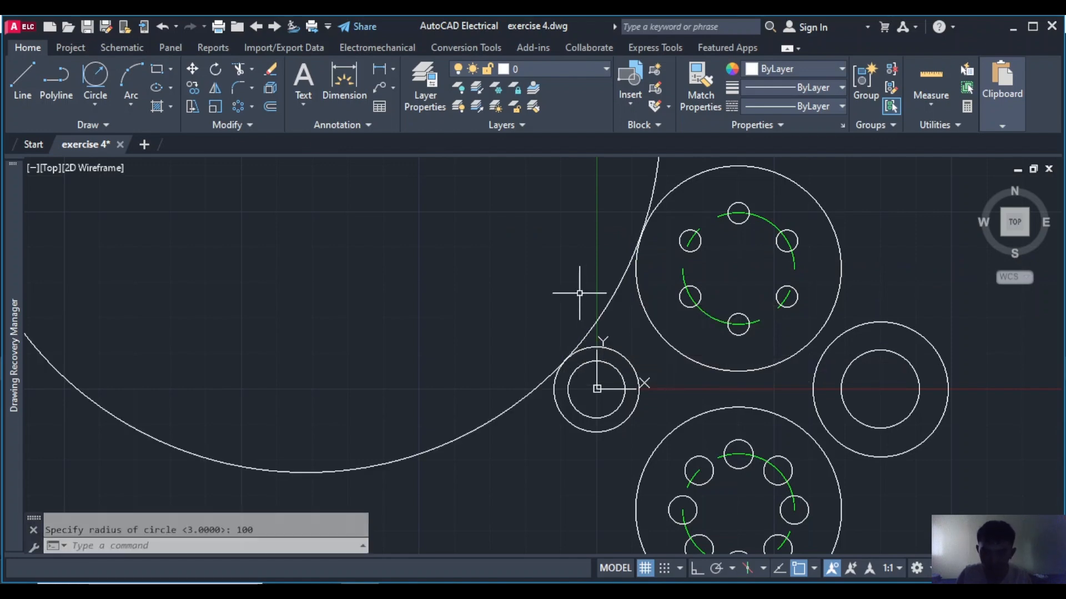
Draw a tangent-tangent-radius circle of radius 100 touching the outer circle at the origin and the lower large circle's left side
{"action": "scroll", "coordinate": [589, 319], "scroll_direction": "down", "scroll_amount": 5}
{"action": "scroll", "coordinate": [576, 361], "scroll_direction": "up", "scroll_amount": 4}
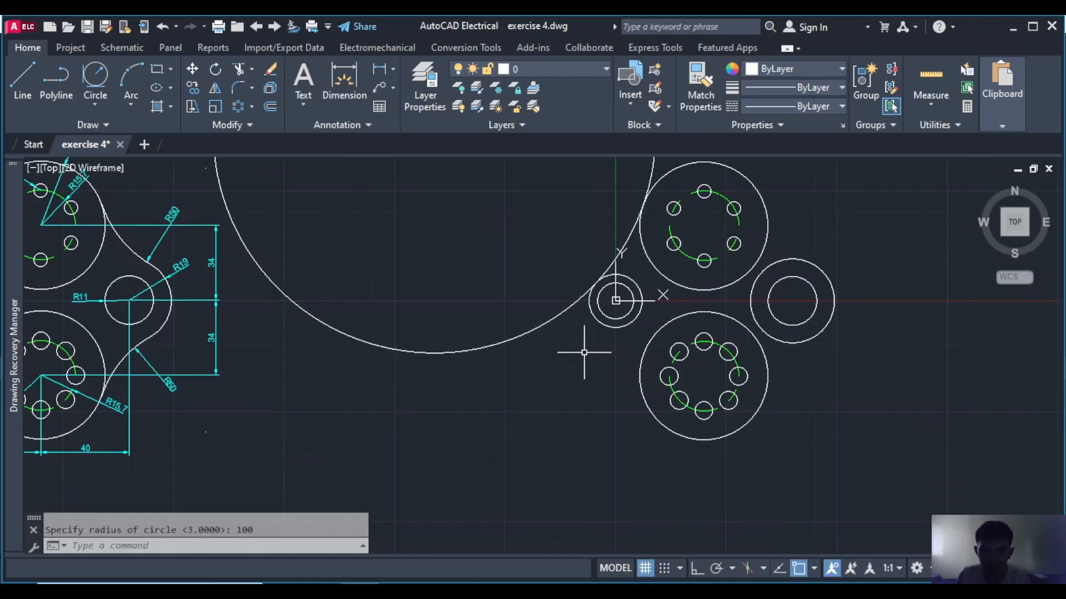
{"action": "key", "text": "Return"}
{"action": "key", "text": "Escape"}
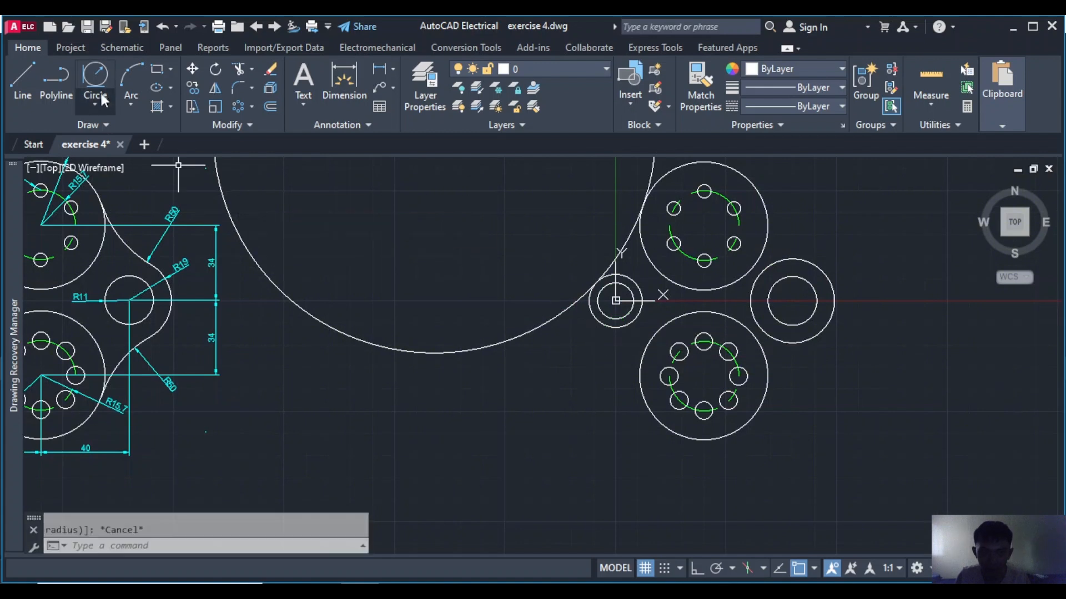
{"action": "left_click", "coordinate": [96, 78]}
{"action": "left_click", "coordinate": [613, 302]}
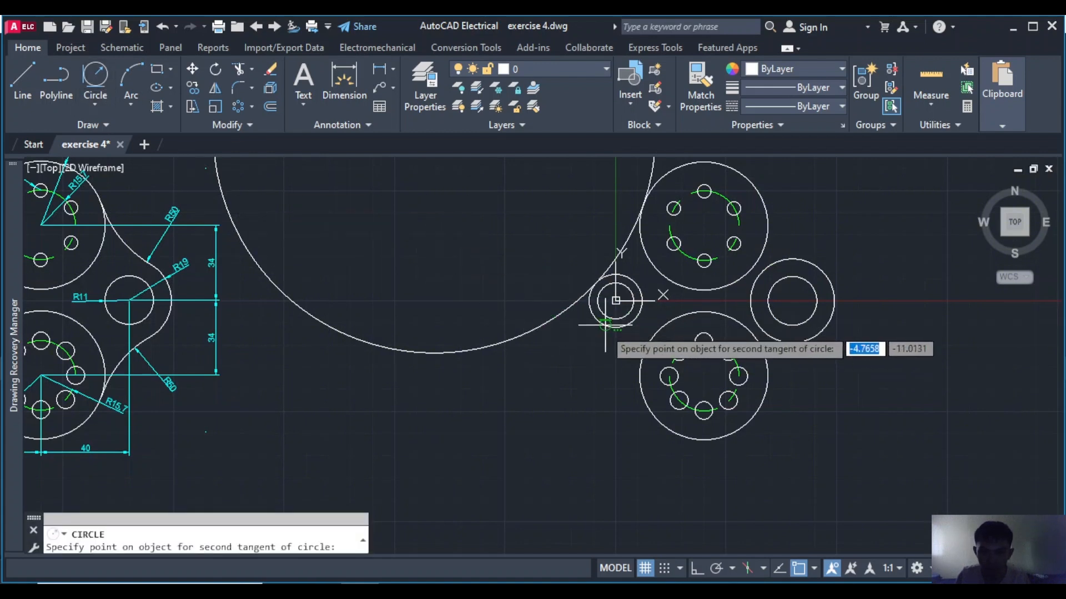
{"action": "left_click", "coordinate": [643, 396]}
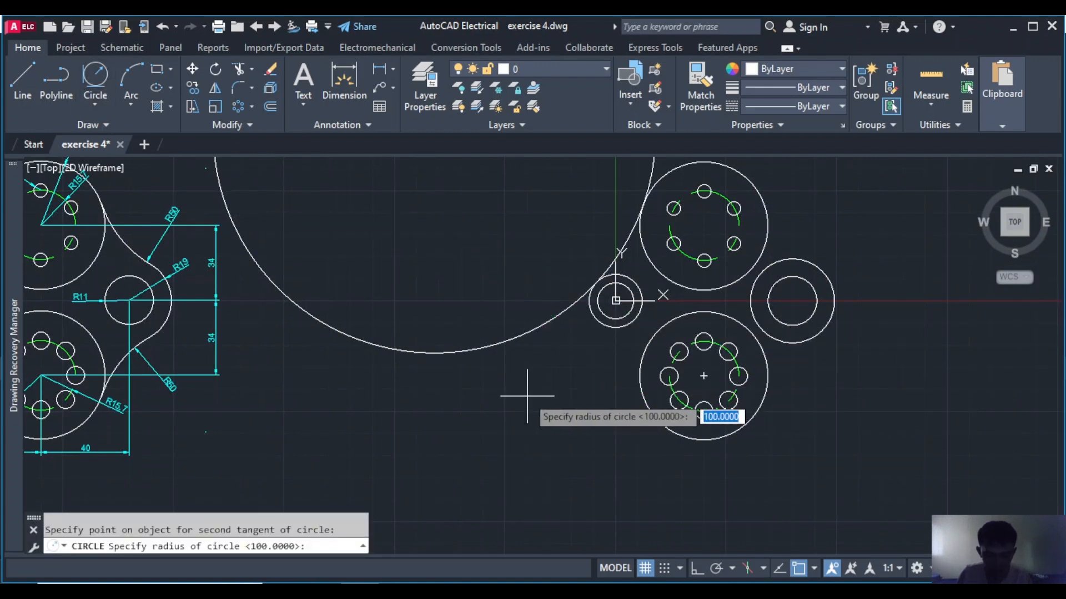
{"action": "type", "text": "100"}
{"action": "key", "text": "Return"}
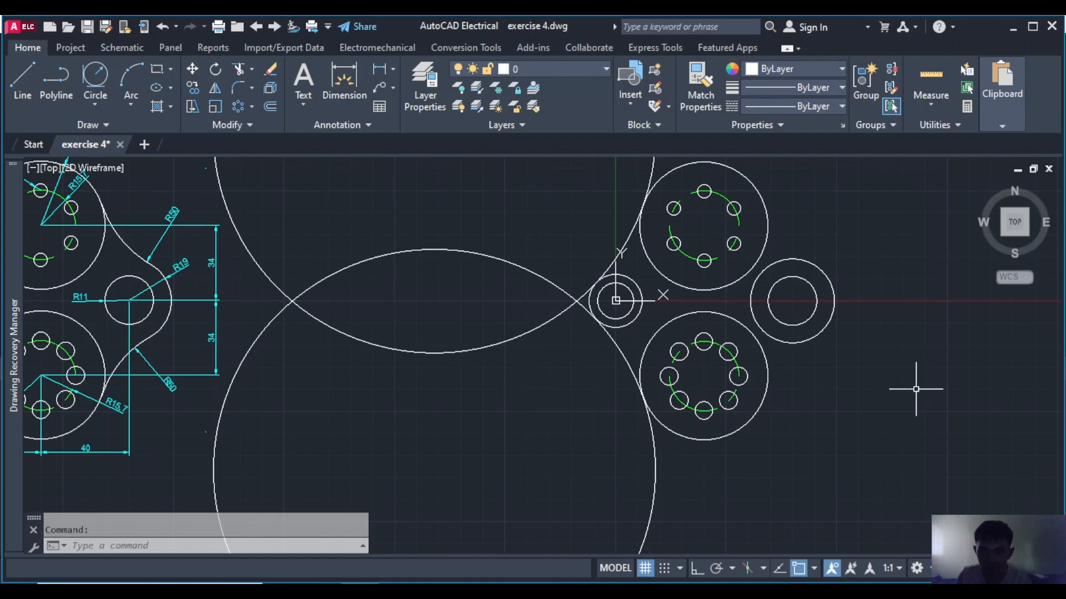
Examine the radii of the arcs joining the large circles to the right side circle in the reference drawing
{"action": "scroll", "coordinate": [916, 389], "scroll_direction": "down", "scroll_amount": 3}
{"action": "scroll", "coordinate": [794, 414], "scroll_direction": "up", "scroll_amount": 1}
{"action": "scroll", "coordinate": [289, 372], "scroll_direction": "up", "scroll_amount": 5}
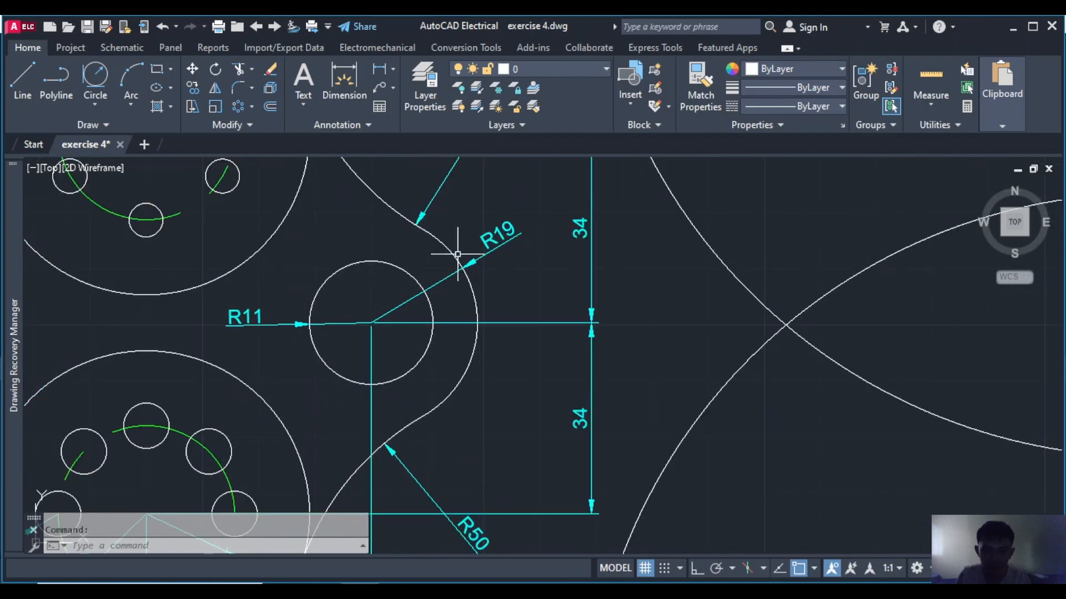
{"action": "scroll", "coordinate": [451, 245], "scroll_direction": "down", "scroll_amount": 3}
{"action": "scroll", "coordinate": [451, 278], "scroll_direction": "up", "scroll_amount": 2}
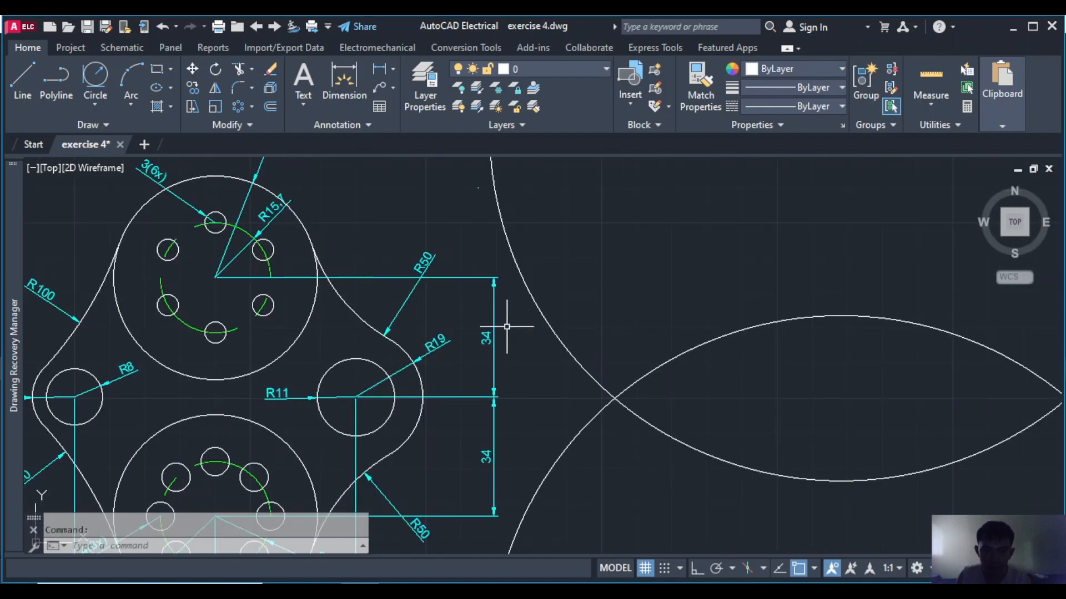
{"action": "scroll", "coordinate": [507, 326], "scroll_direction": "down", "scroll_amount": 4}
{"action": "scroll", "coordinate": [518, 296], "scroll_direction": "up", "scroll_amount": 2}
Draw a tangent-tangent-radius circle of radius 50 touching the upper large circle's right side and the right outer circle
{"action": "left_click", "coordinate": [99, 78]}
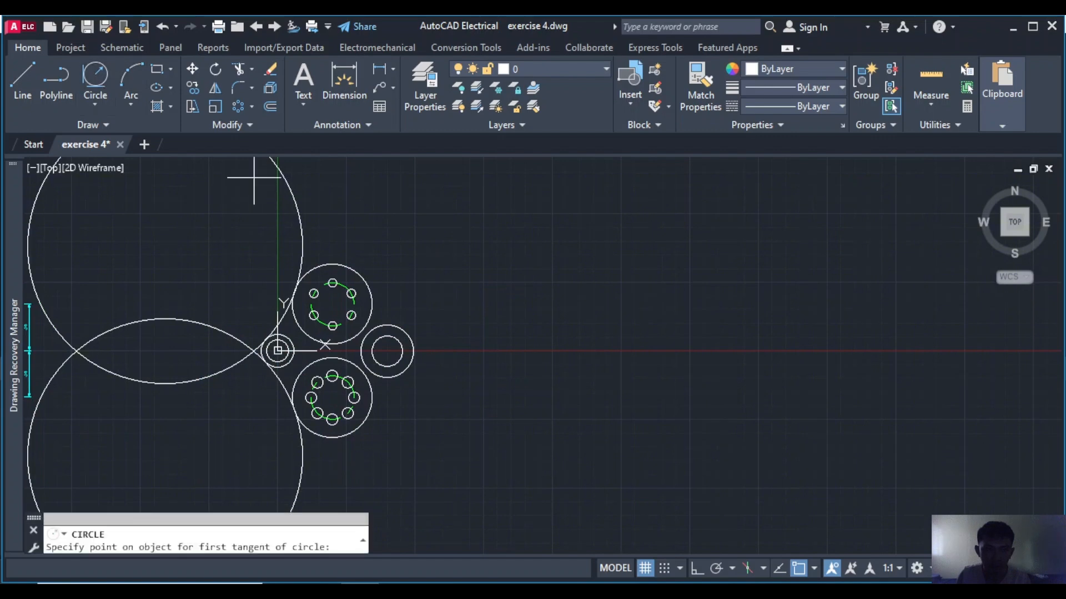
{"action": "scroll", "coordinate": [349, 258], "scroll_direction": "up", "scroll_amount": 2}
{"action": "left_click", "coordinate": [410, 364]}
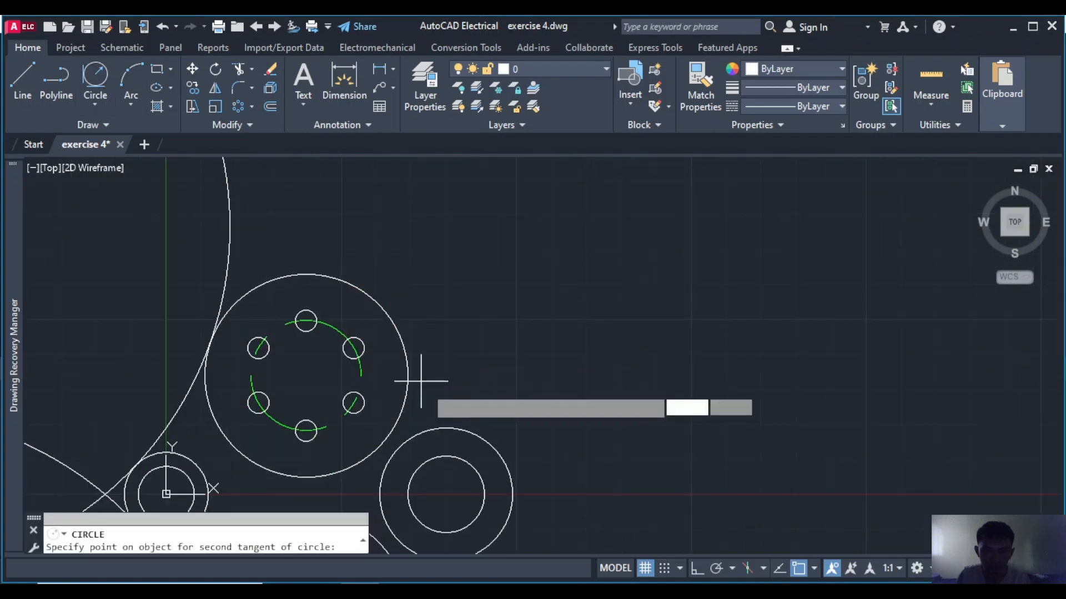
{"action": "left_click", "coordinate": [489, 436]}
{"action": "type", "text": "5"}
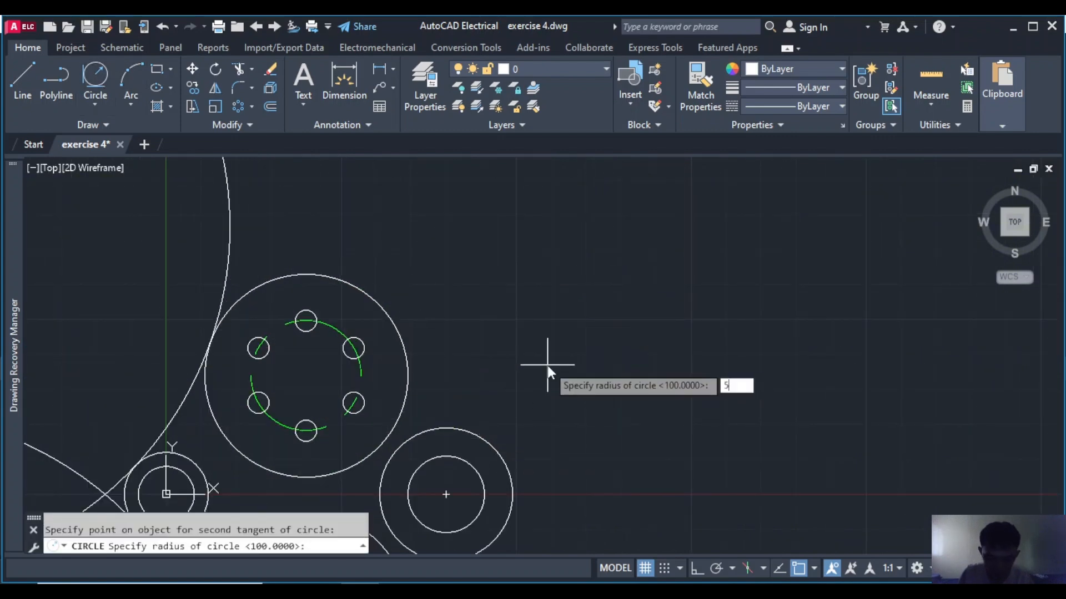
{"action": "type", "text": "0"}
{"action": "key", "text": "Return"}
{"action": "scroll", "coordinate": [676, 370], "scroll_direction": "down", "scroll_amount": 4}
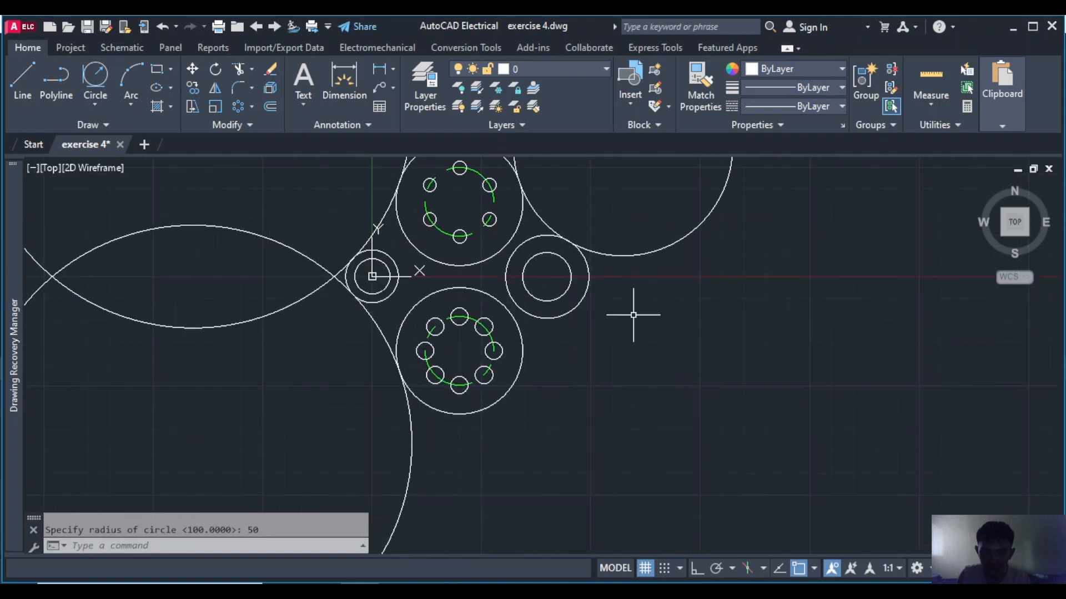
Draw a tangent-tangent-radius circle of radius 50 touching the right outer circle and the lower large circle's right side
{"action": "key", "text": "Return"}
{"action": "key", "text": "Escape"}
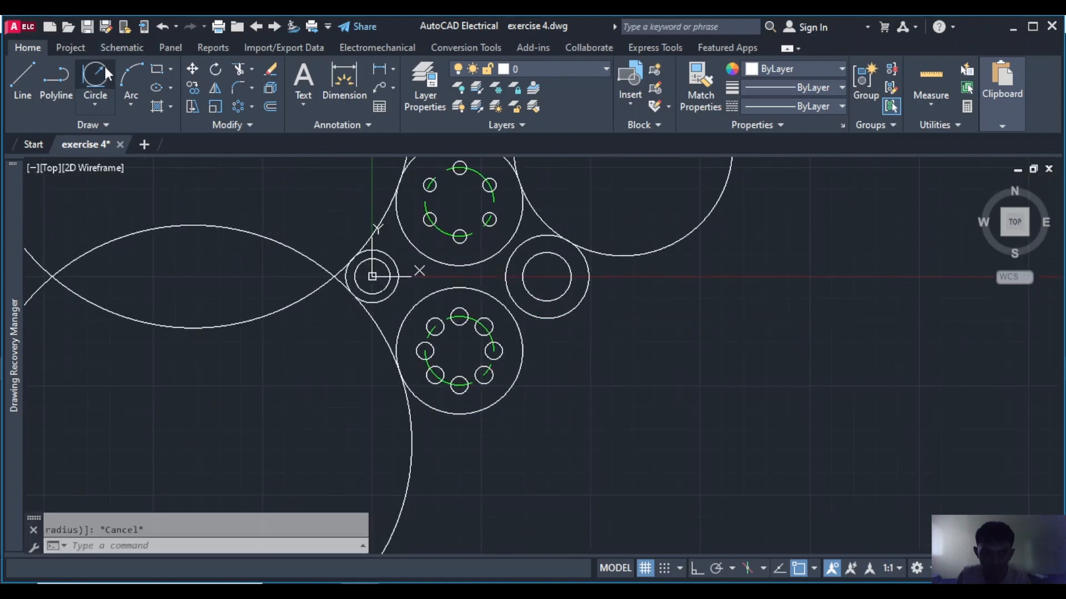
{"action": "left_click", "coordinate": [105, 73]}
{"action": "left_click", "coordinate": [570, 310]}
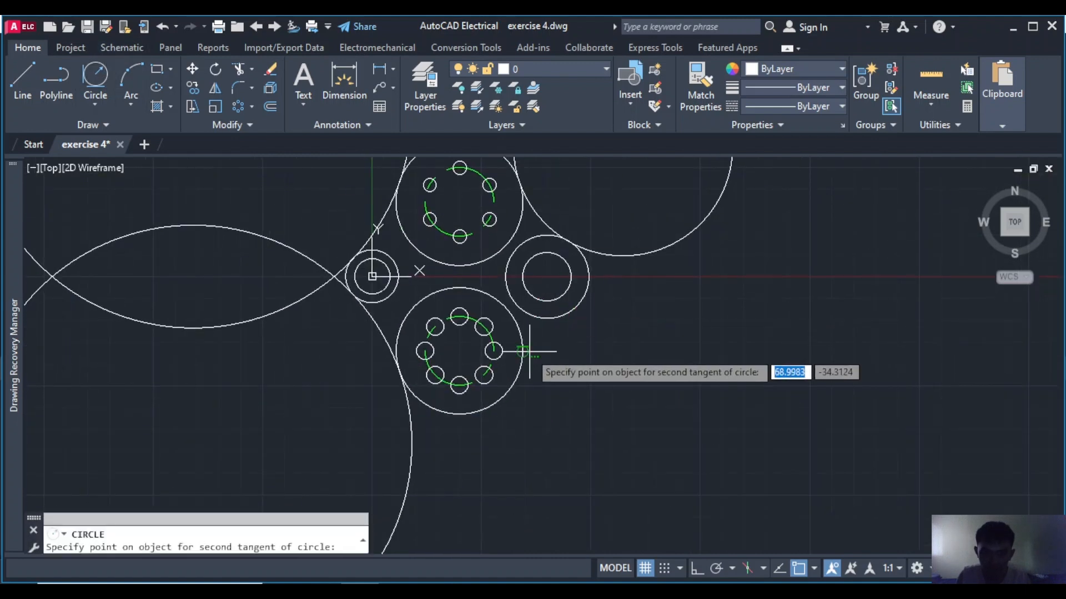
{"action": "left_click", "coordinate": [530, 351]}
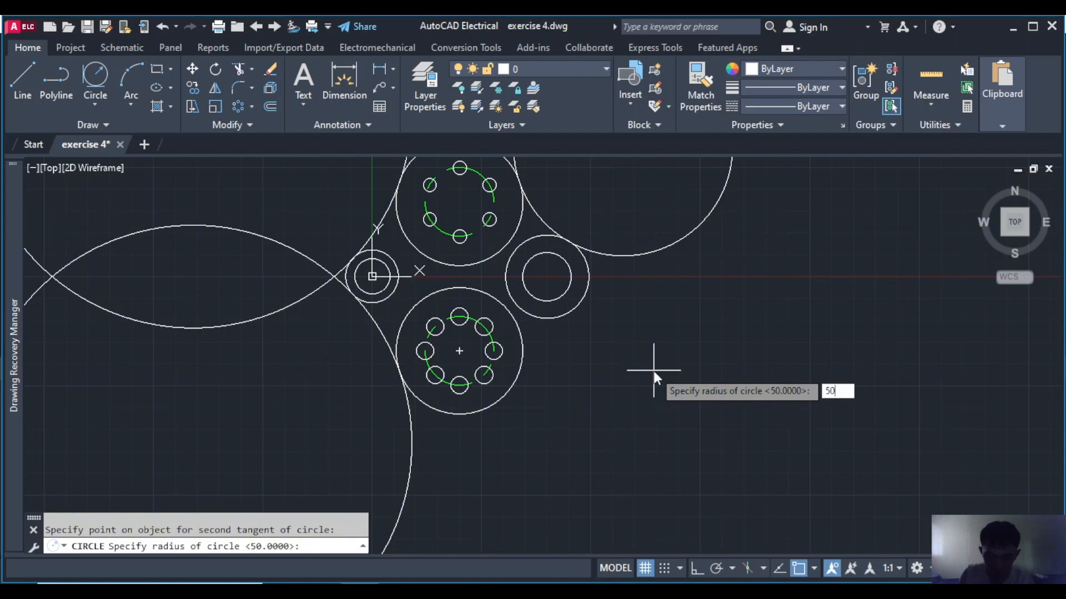
{"action": "key", "text": "Return"}
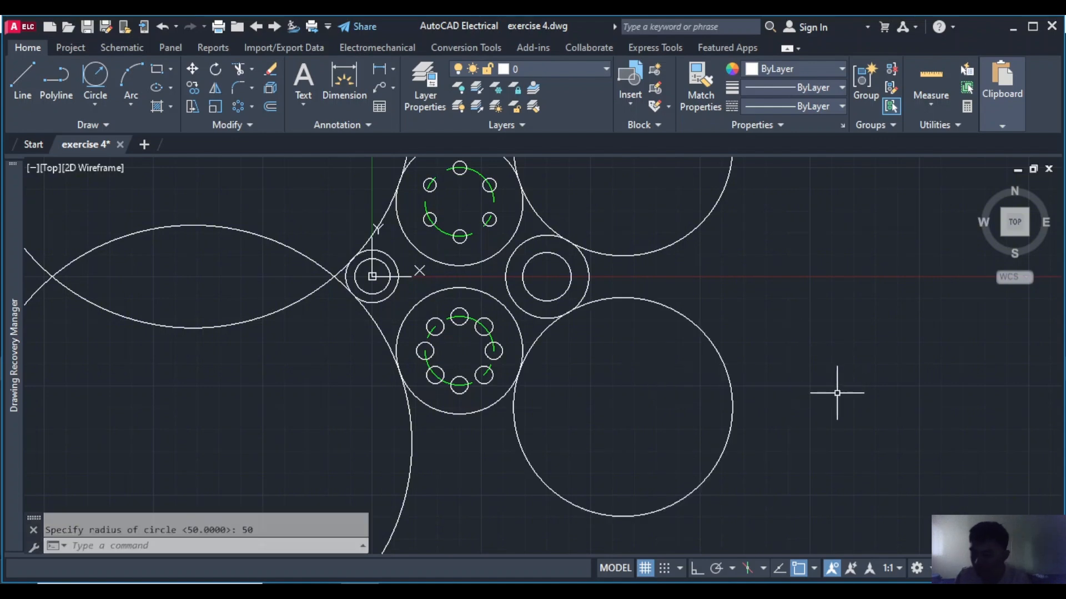
Trim the short pieces of both R100 circles between their crossing point and the outer circle at the origin
{"action": "scroll", "coordinate": [840, 393], "scroll_direction": "down", "scroll_amount": 2}
{"action": "scroll", "coordinate": [439, 366], "scroll_direction": "up", "scroll_amount": 3}
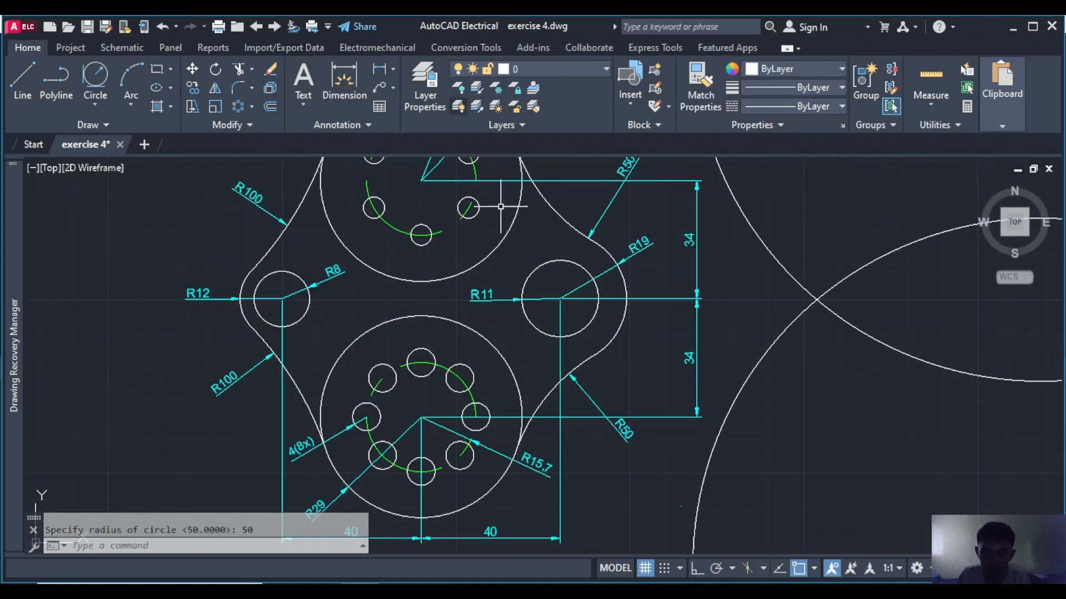
{"action": "scroll", "coordinate": [530, 273], "scroll_direction": "down", "scroll_amount": 1}
{"action": "mouse_move", "coordinate": [530, 274]}
{"action": "middle_mouse_down"}
{"action": "mouse_move", "coordinate": [528, 258]}
{"action": "mouse_move", "coordinate": [469, 321]}
{"action": "middle_mouse_up"}
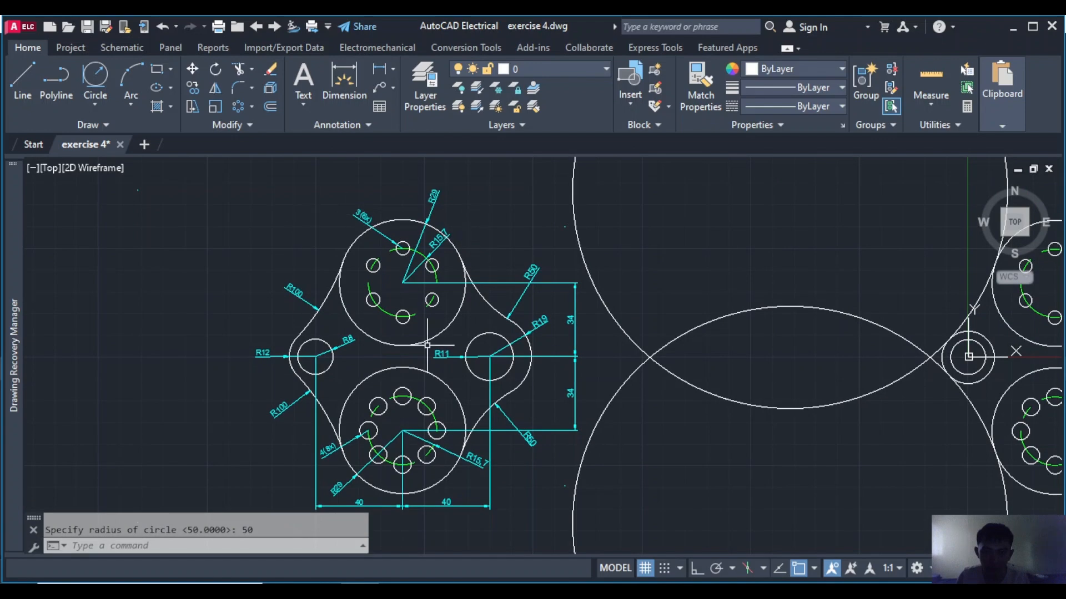
{"action": "scroll", "coordinate": [428, 345], "scroll_direction": "down", "scroll_amount": 4}
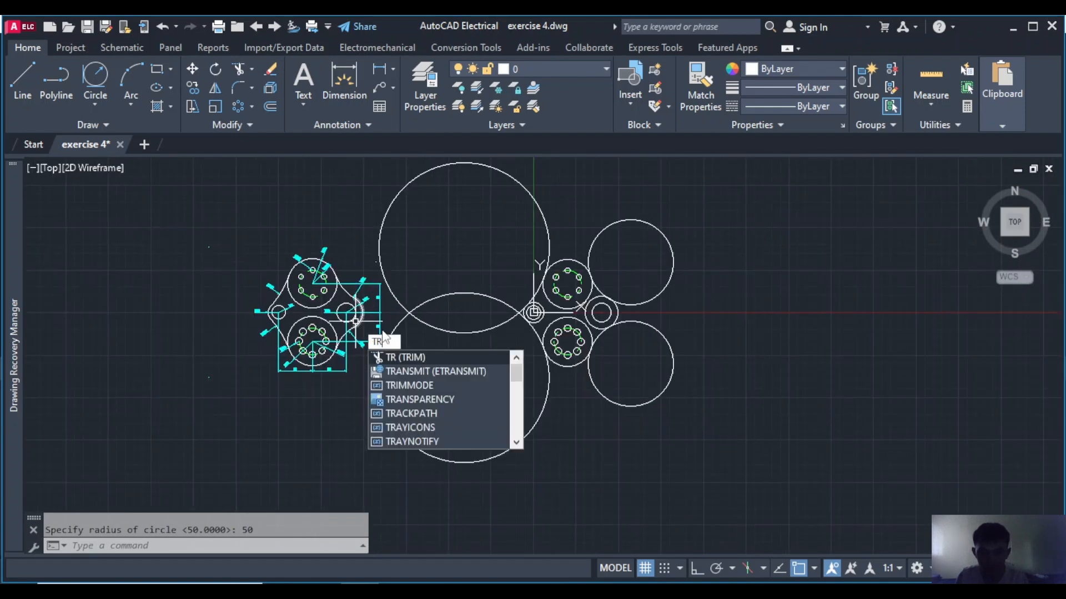
{"action": "key", "text": "Return"}
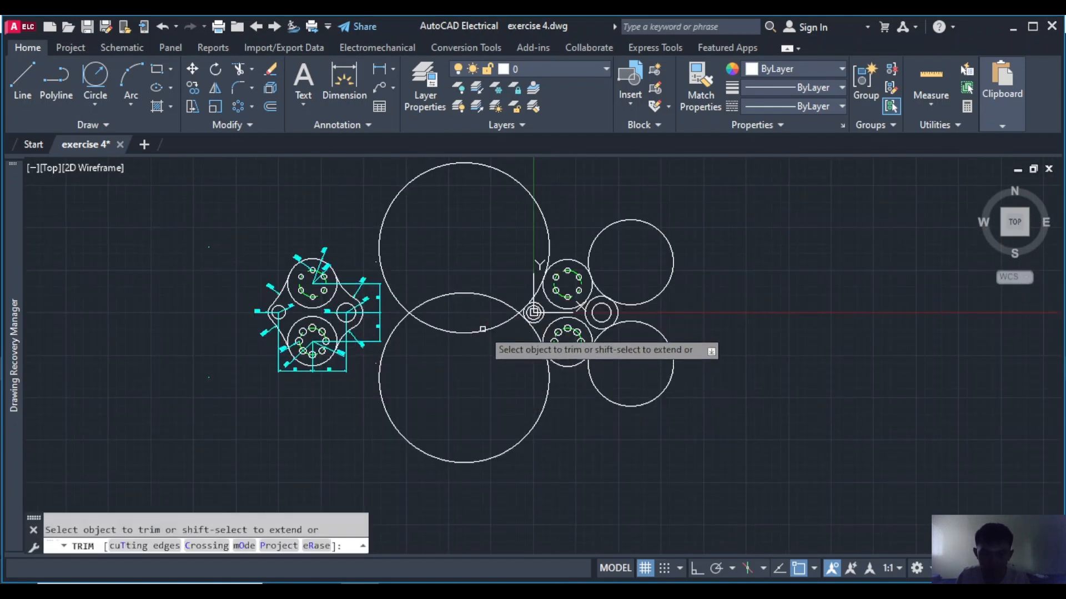
{"action": "scroll", "coordinate": [549, 331], "scroll_direction": "up", "scroll_amount": 5}
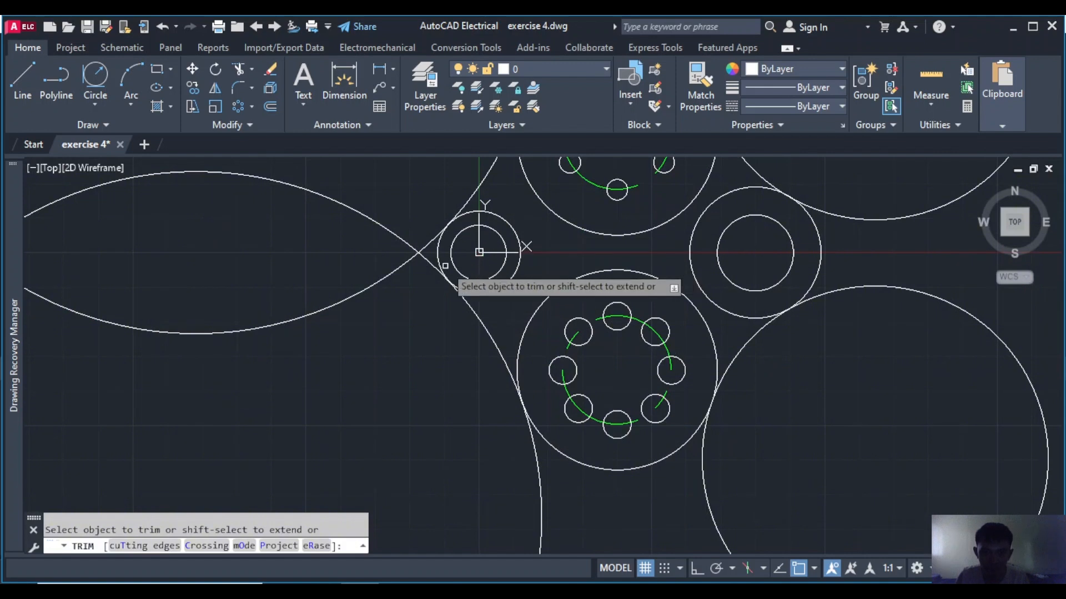
{"action": "left_click", "coordinate": [432, 266]}
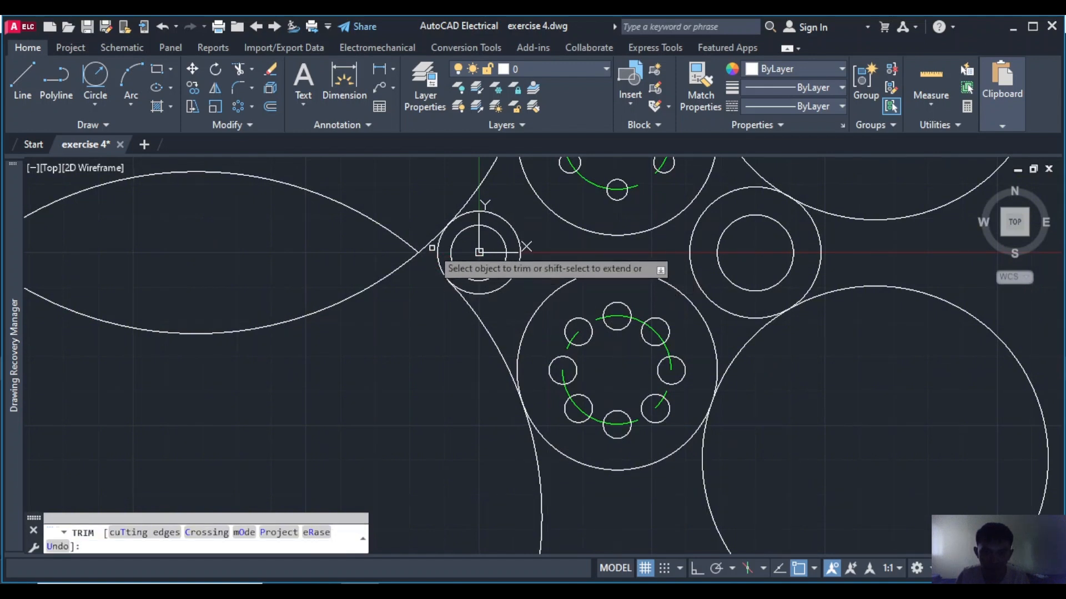
{"action": "left_click", "coordinate": [425, 244]}
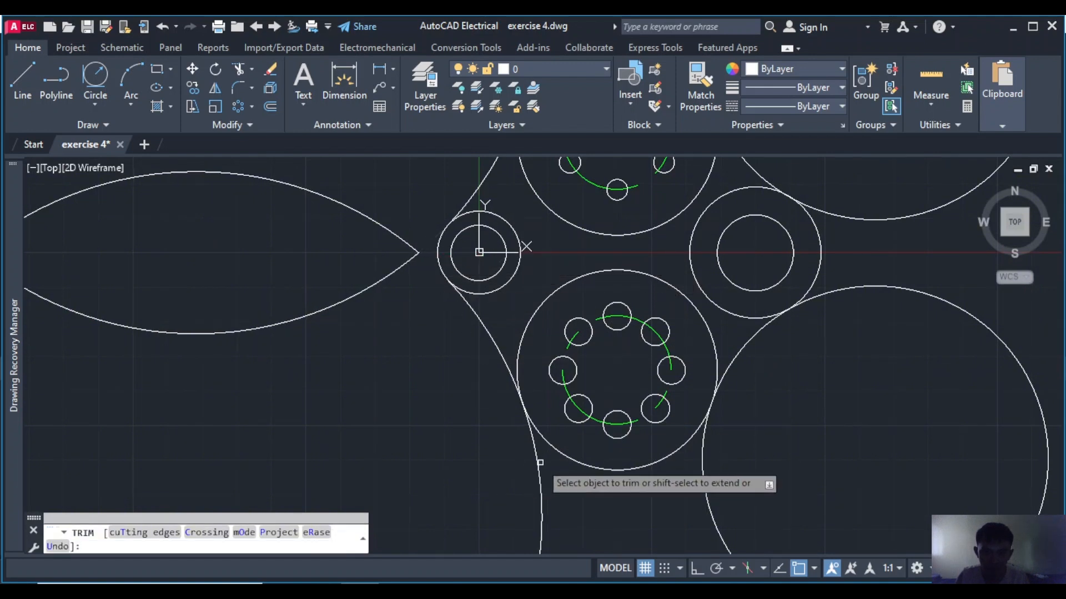
Trim away the remaining outer portions of both R100 circles, keeping only the arcs that join the plate's circles
{"action": "left_click_drag", "start_coordinate": [540, 463], "coordinate": [533, 463]}
{"action": "left_click_drag", "start_coordinate": [378, 275], "coordinate": [384, 286]}
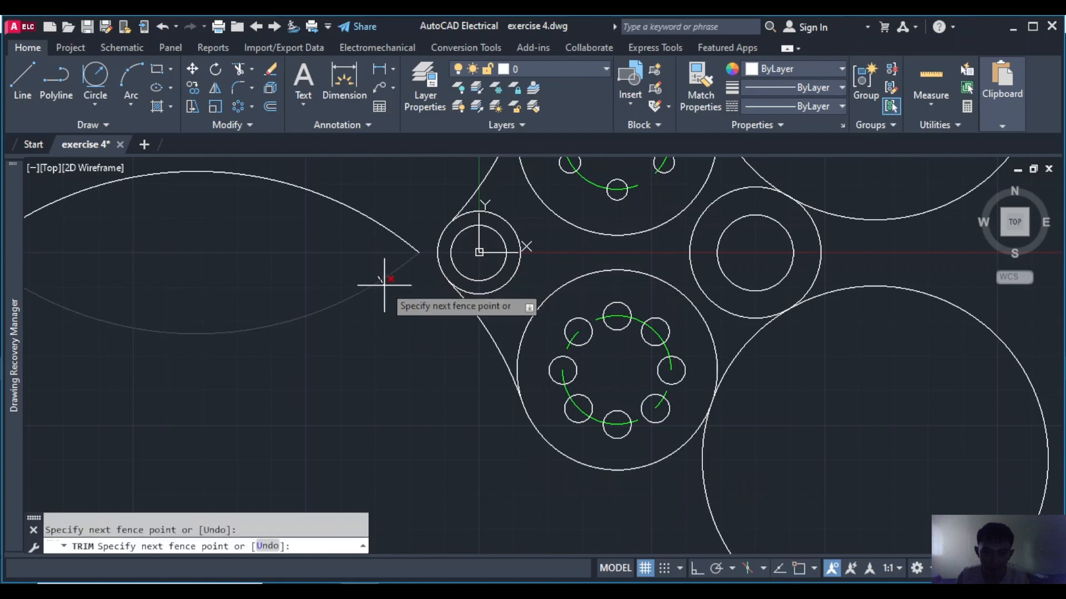
{"action": "scroll", "coordinate": [366, 409], "scroll_direction": "down", "scroll_amount": 2}
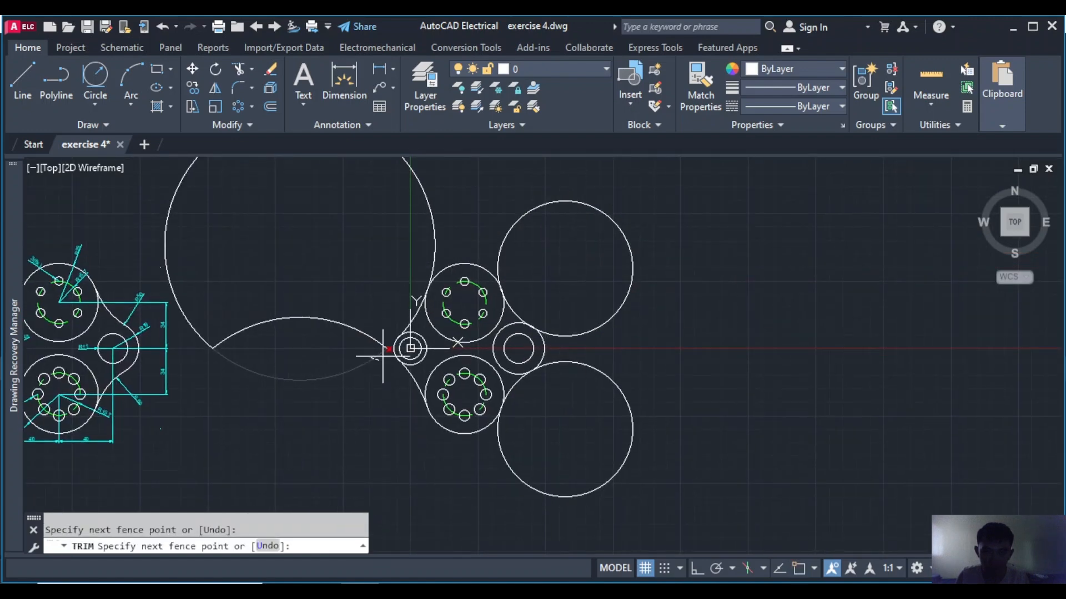
{"action": "left_click", "coordinate": [436, 237]}
Trim the outer portions of both R50 circles so only the arcs joining the large circles to the right circle remain
{"action": "left_click", "coordinate": [591, 405]}
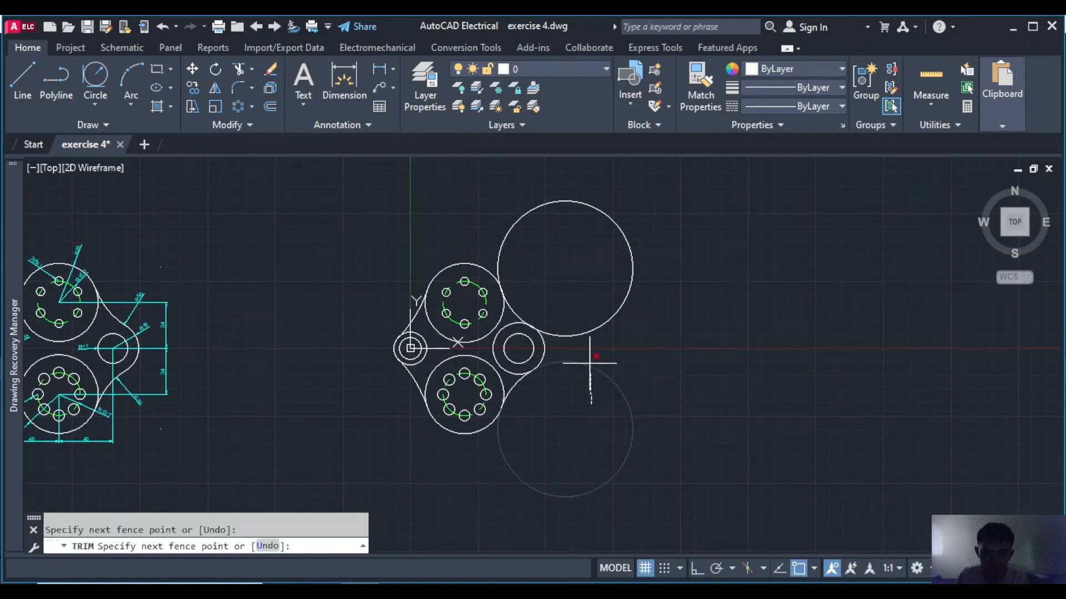
{"action": "key", "text": "Return"}
{"action": "scroll", "coordinate": [780, 335], "scroll_direction": "down", "scroll_amount": 3}
{"action": "scroll", "coordinate": [756, 317], "scroll_direction": "up", "scroll_amount": 4}
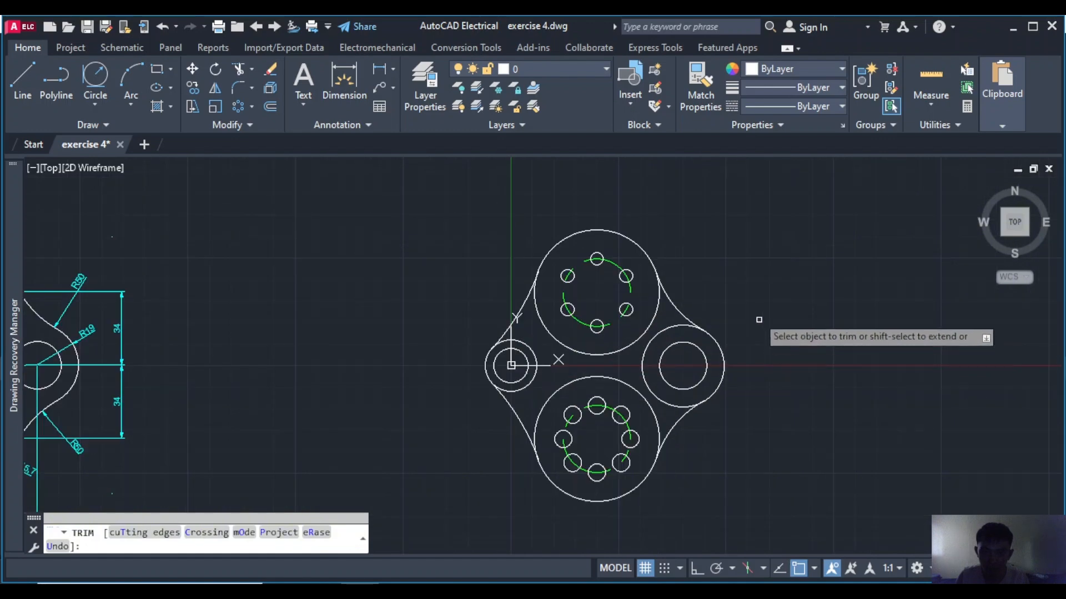
{"action": "mouse_move", "coordinate": [756, 316]}
{"action": "middle_mouse_down"}
{"action": "mouse_move", "coordinate": [774, 263]}
{"action": "mouse_move", "coordinate": [945, 267]}
{"action": "mouse_move", "coordinate": [722, 272]}
{"action": "mouse_move", "coordinate": [732, 240]}
{"action": "mouse_move", "coordinate": [744, 256]}
{"action": "middle_mouse_up"}
{"action": "scroll", "coordinate": [692, 273], "scroll_direction": "up", "scroll_amount": 1}
{"action": "scroll", "coordinate": [732, 240], "scroll_direction": "down", "scroll_amount": 1}
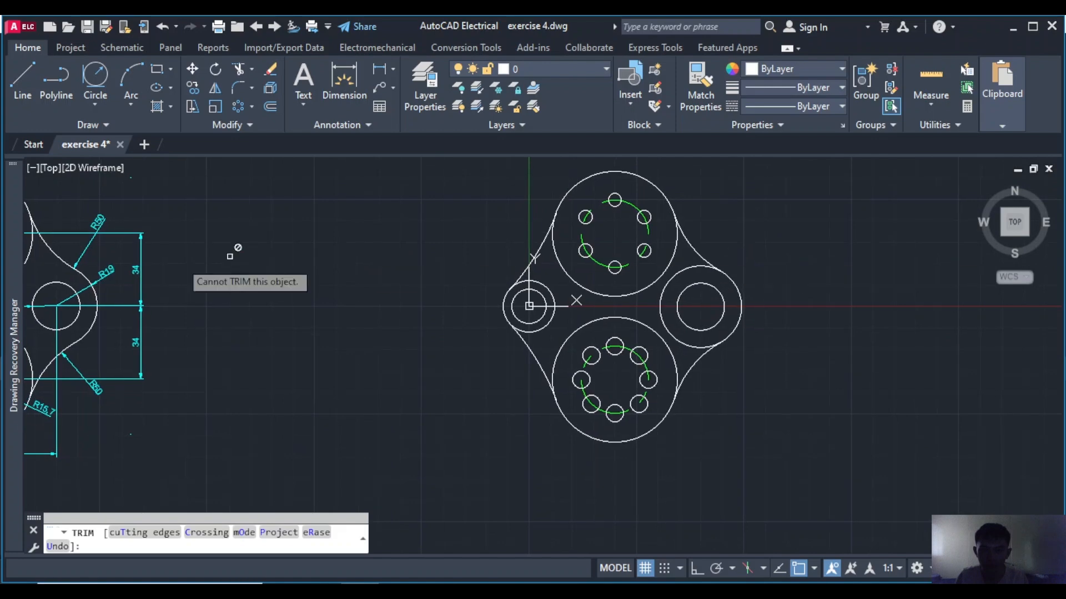
{"action": "scroll", "coordinate": [633, 252], "scroll_direction": "up", "scroll_amount": 1}
{"action": "middle_click_drag", "start_coordinate": [633, 252], "coordinate": [583, 240]}
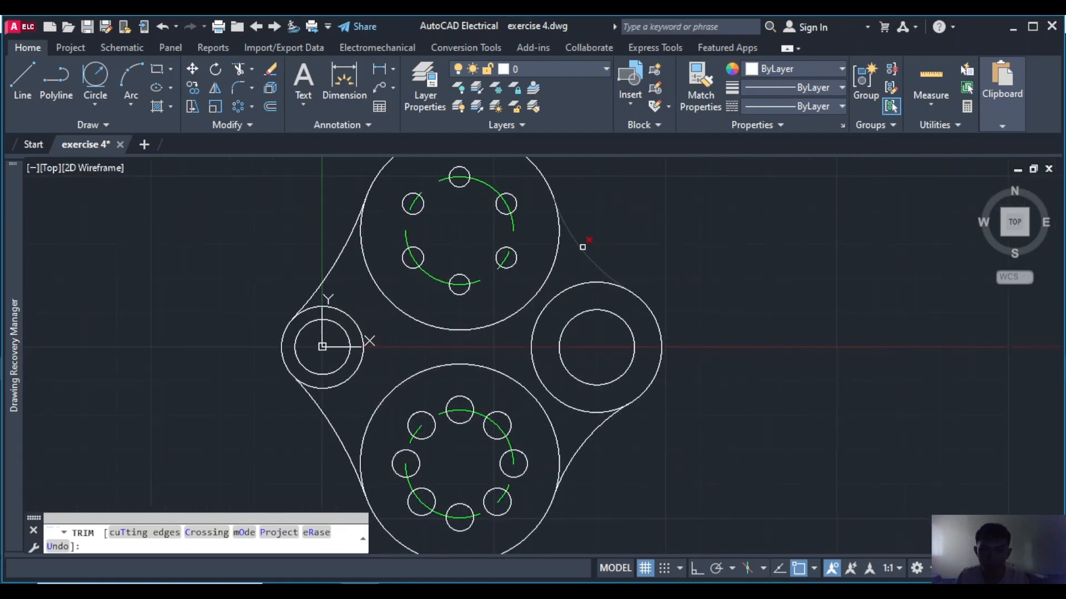
{"action": "key", "text": "Escape"}
Set the current object color to Yellow for the dimensions
{"action": "left_click", "coordinate": [808, 69]}
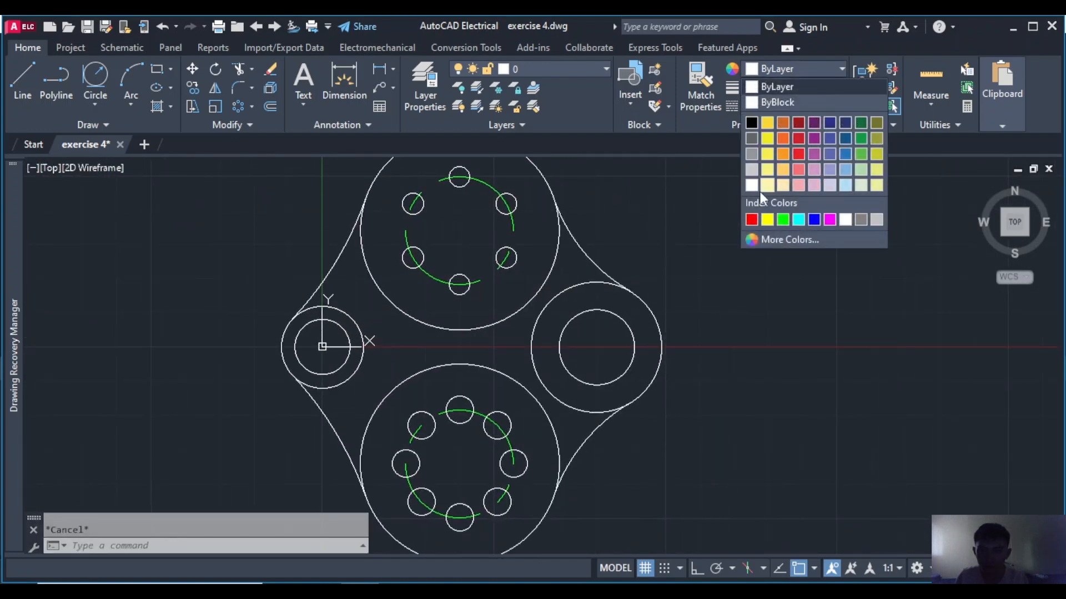
{"action": "left_click", "coordinate": [764, 220]}
{"action": "scroll", "coordinate": [661, 231], "scroll_direction": "down", "scroll_amount": 1}
{"action": "middle_click_drag", "start_coordinate": [638, 255], "coordinate": [670, 279]}
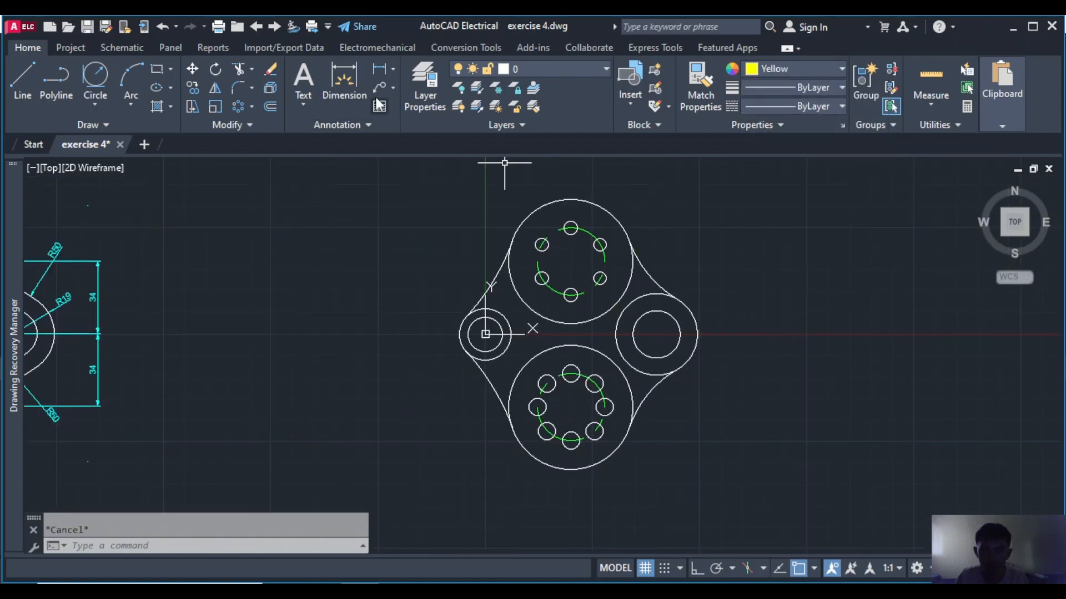
Add a horizontal linear dimension from the origin circle's center to the lower large circle's center, placed below the plate
{"action": "left_click", "coordinate": [395, 71]}
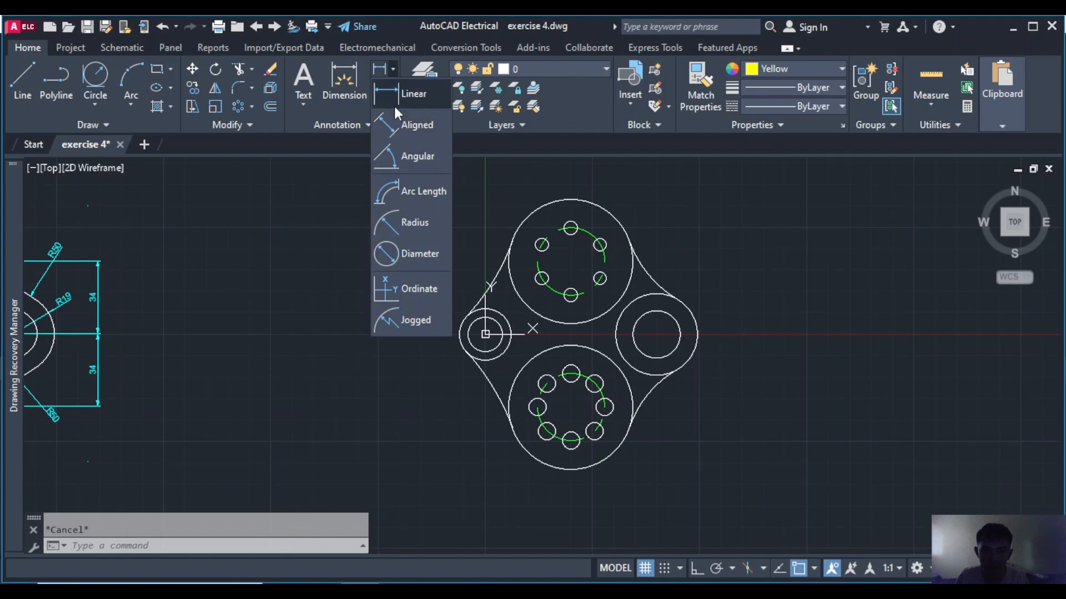
{"action": "left_click", "coordinate": [391, 87]}
{"action": "scroll", "coordinate": [531, 428], "scroll_direction": "up", "scroll_amount": 2}
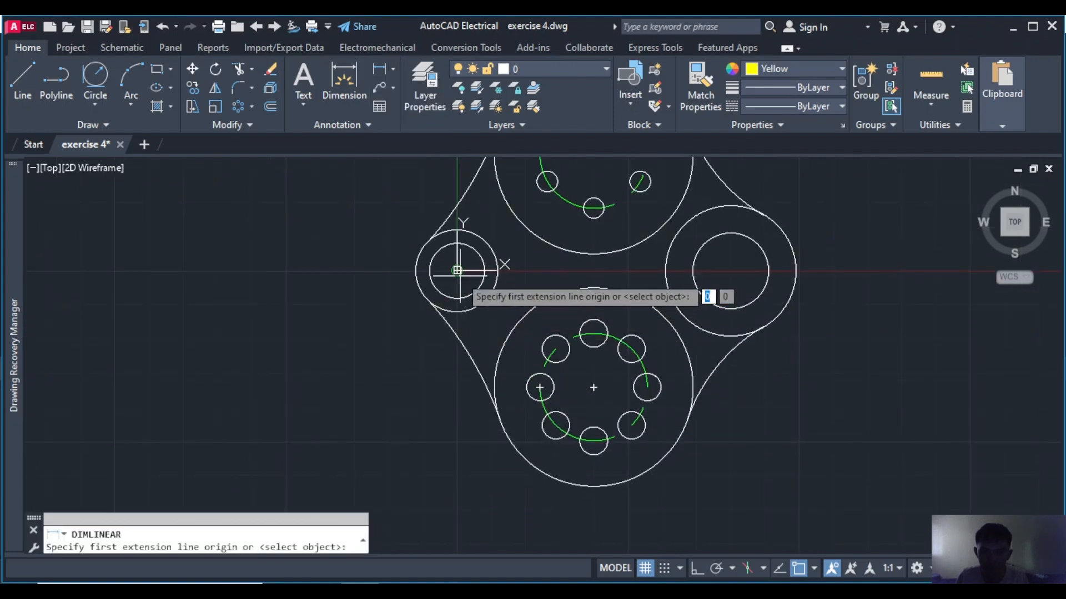
{"action": "left_click", "coordinate": [457, 271]}
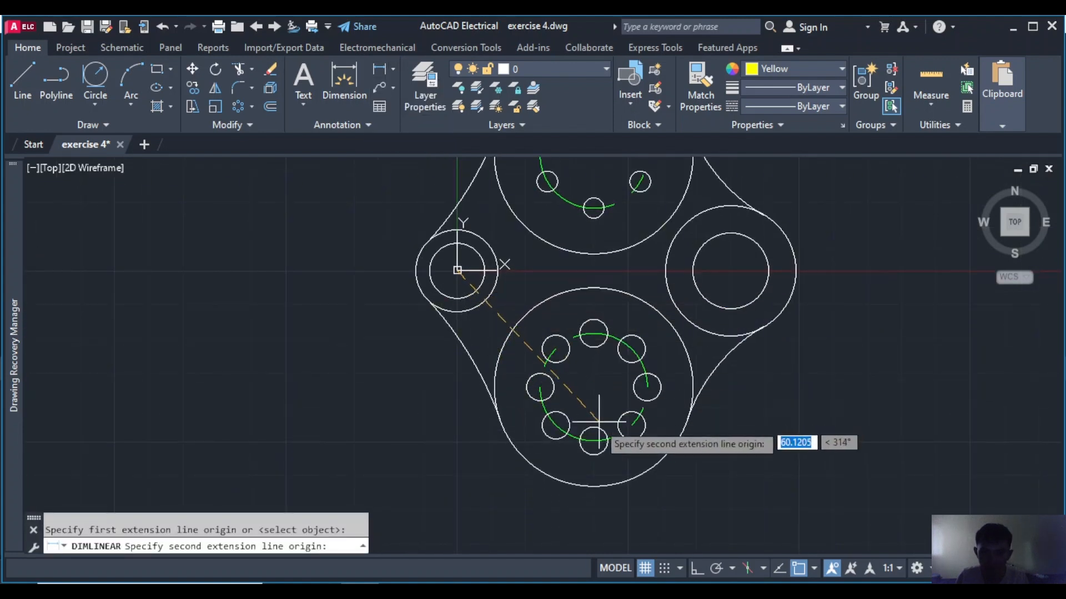
{"action": "left_click", "coordinate": [593, 439]}
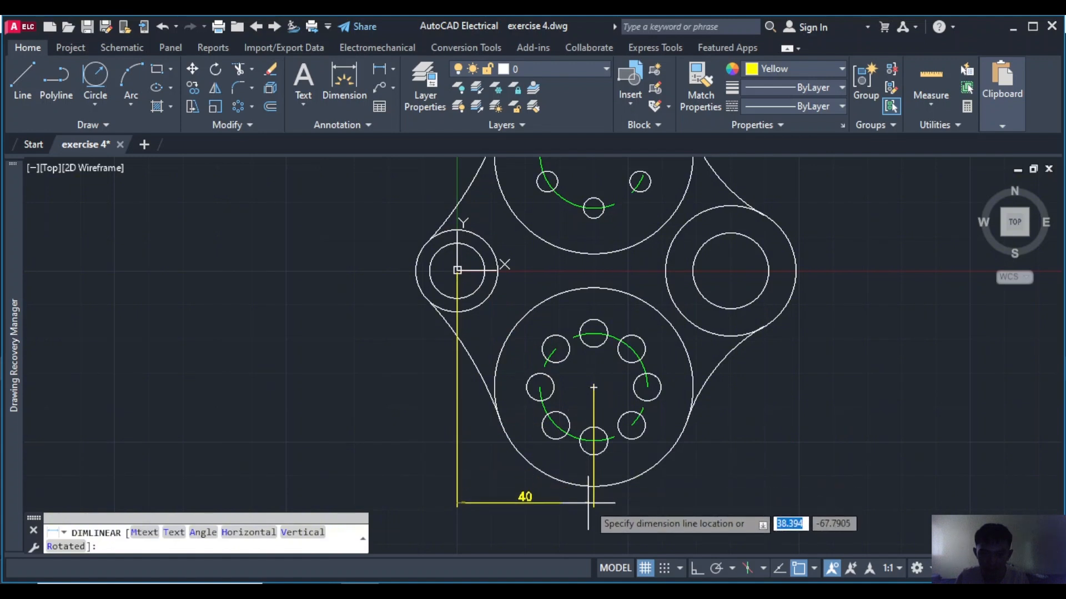
{"action": "left_click", "coordinate": [587, 504]}
Add a horizontal linear dimension from the lower large circle's center to the right circle's center, aligned with the first dimension
{"action": "key", "text": "Return"}
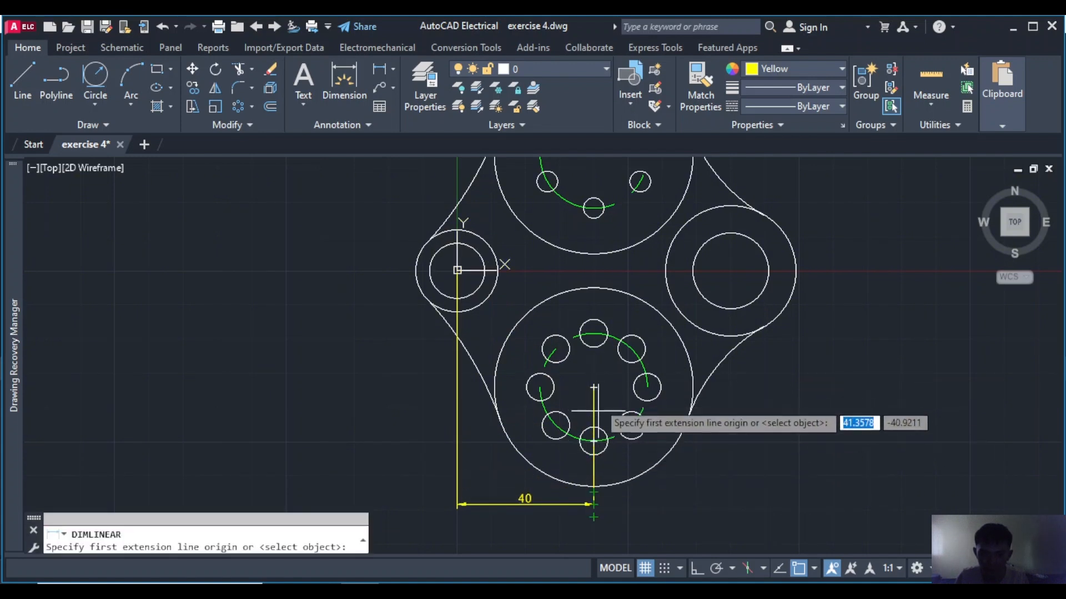
{"action": "left_click", "coordinate": [594, 387]}
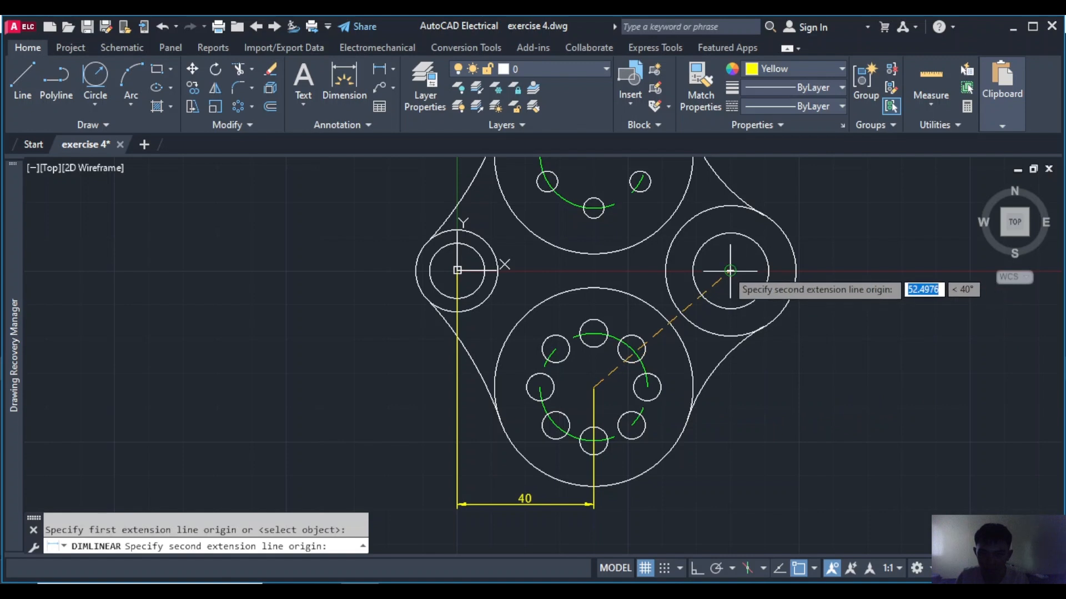
{"action": "left_click", "coordinate": [730, 272]}
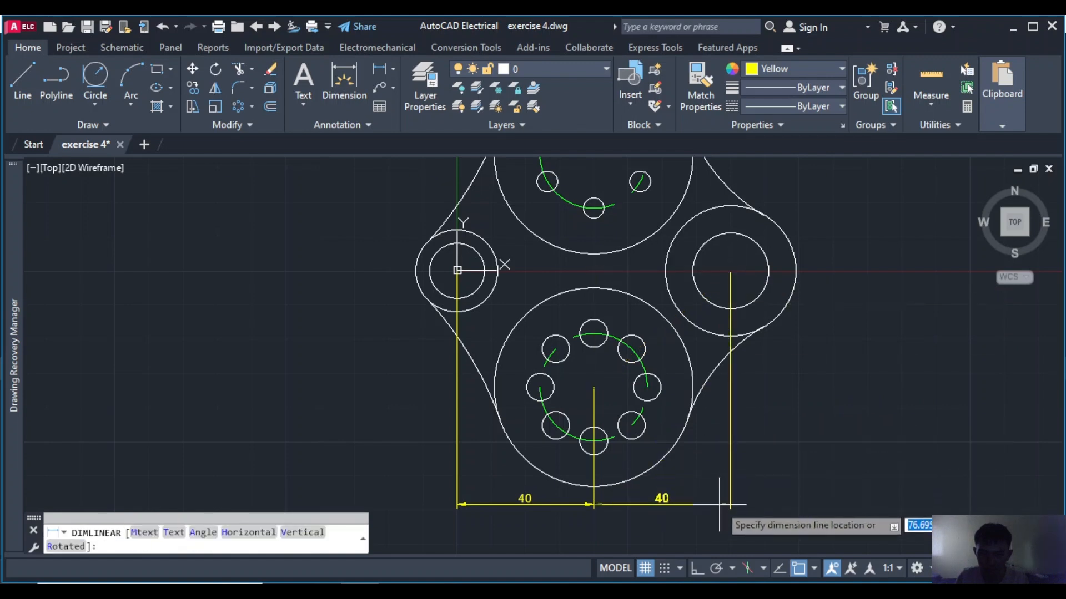
{"action": "left_click", "coordinate": [720, 505]}
{"action": "scroll", "coordinate": [788, 415], "scroll_direction": "down", "scroll_amount": 2}
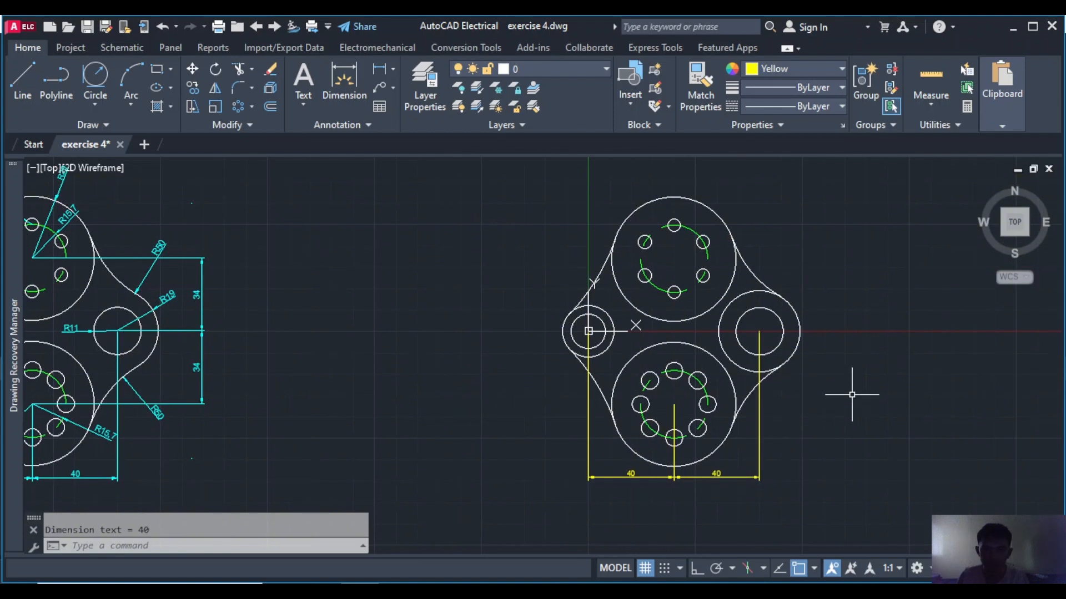
Add a vertical dimension between the lower large circle's center and the right circle's center, placed to the right of the plate
{"action": "middle_click_drag", "start_coordinate": [852, 395], "coordinate": [791, 394]}
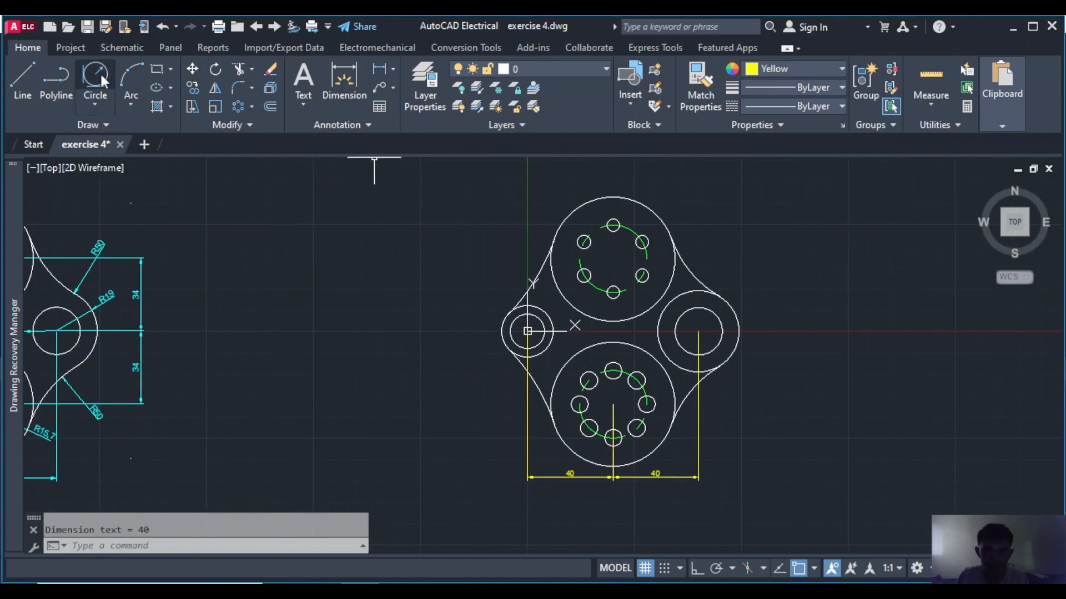
{"action": "left_click", "coordinate": [355, 81]}
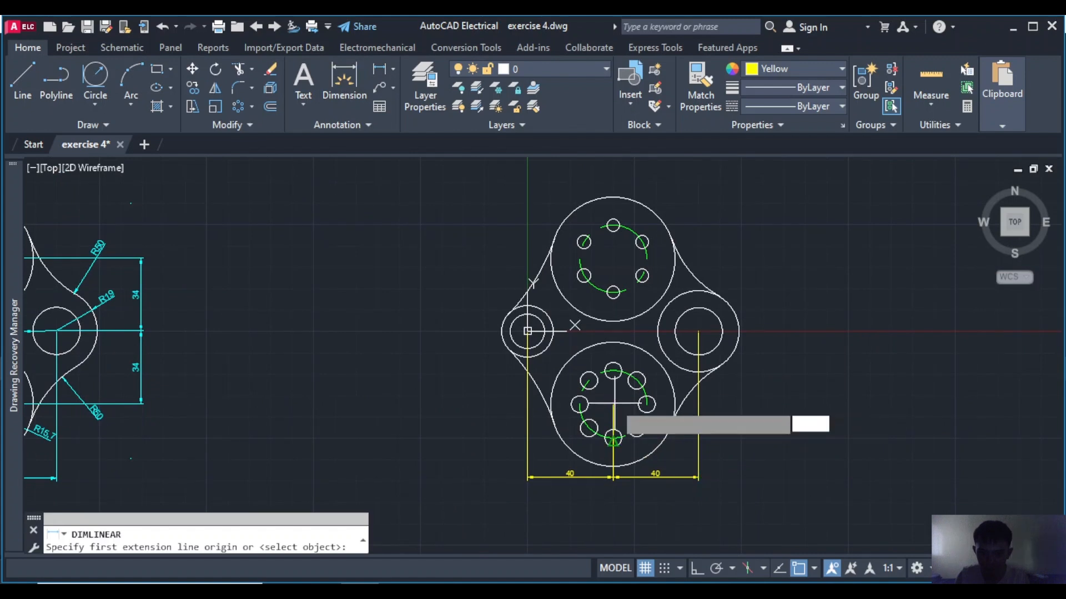
{"action": "left_click", "coordinate": [614, 429]}
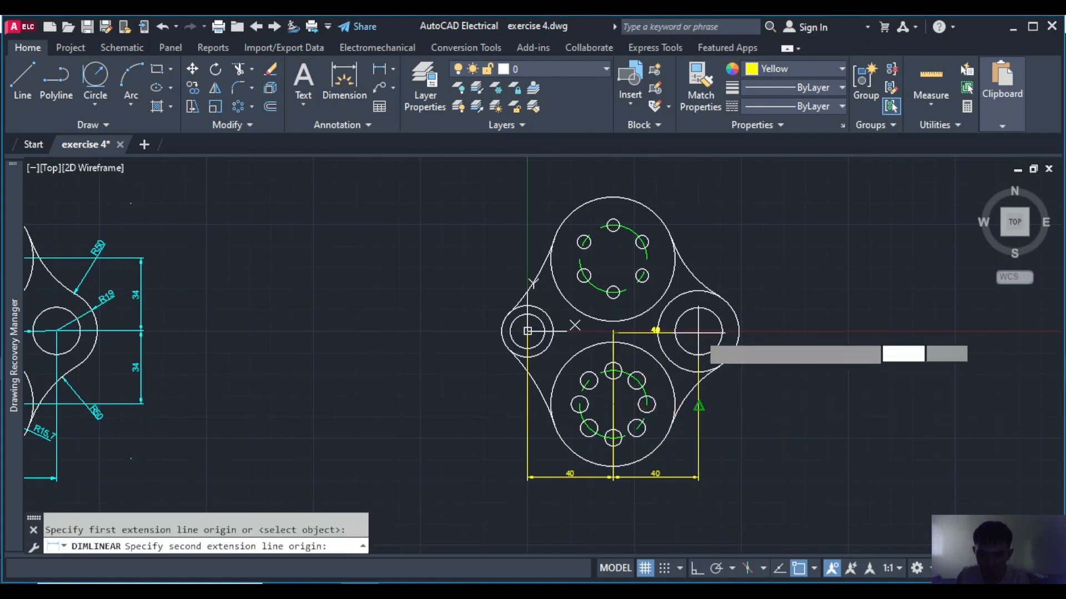
{"action": "left_click", "coordinate": [698, 331]}
{"action": "left_click", "coordinate": [759, 381]}
{"action": "scroll", "coordinate": [813, 323], "scroll_direction": "up", "scroll_amount": 1}
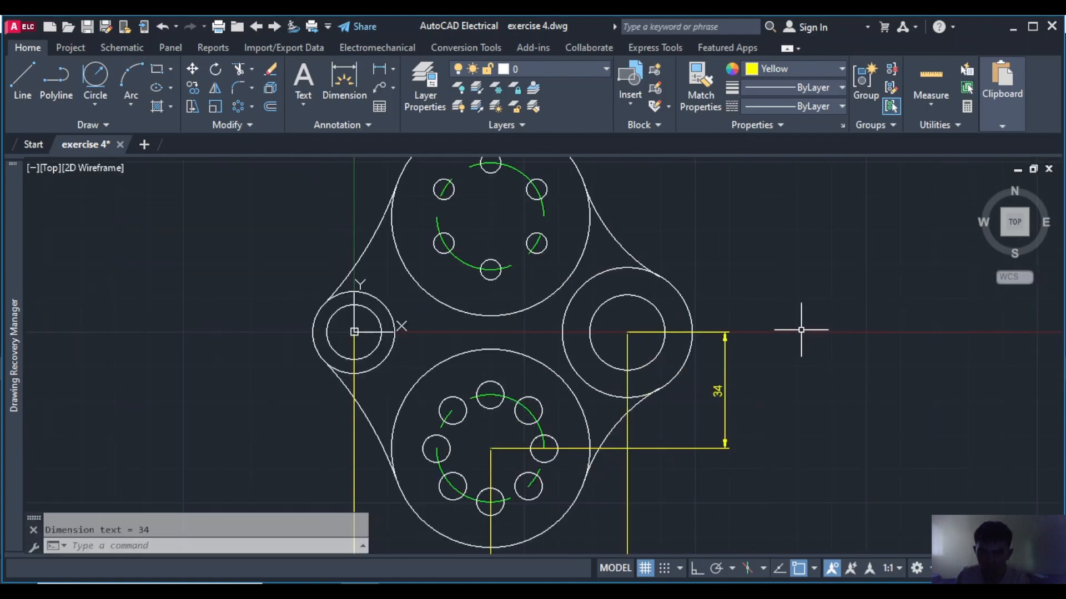
Add a vertical dimension between the upper large circle's center and the right circle's center, aligned with the existing vertical dimension
{"action": "scroll", "coordinate": [622, 400], "scroll_direction": "down", "scroll_amount": 1}
{"action": "middle_click_drag", "start_coordinate": [615, 469], "coordinate": [619, 478]}
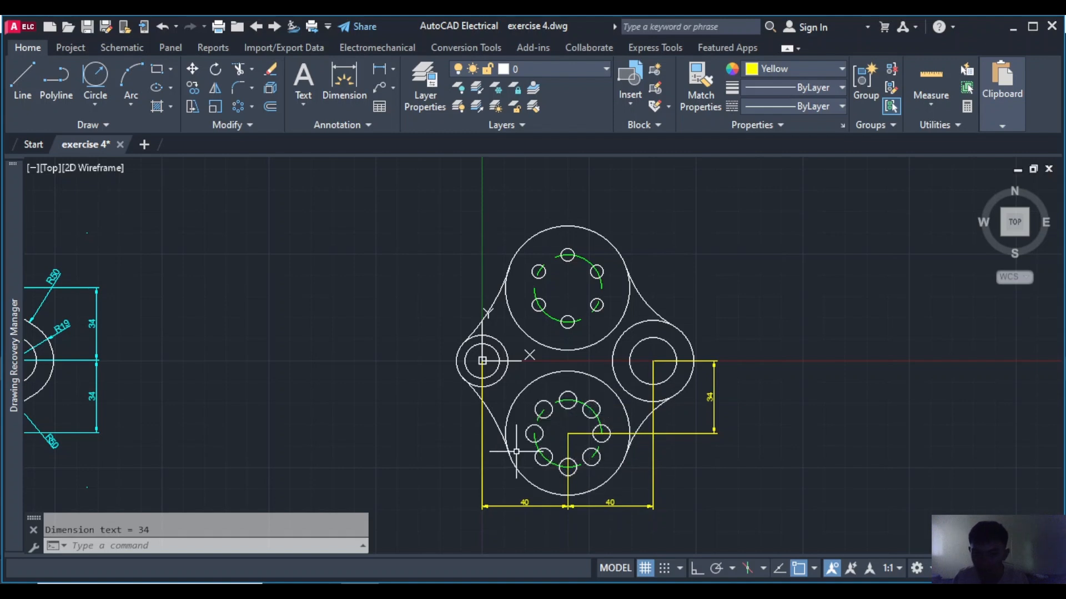
{"action": "middle_click_drag", "start_coordinate": [673, 415], "coordinate": [667, 495]}
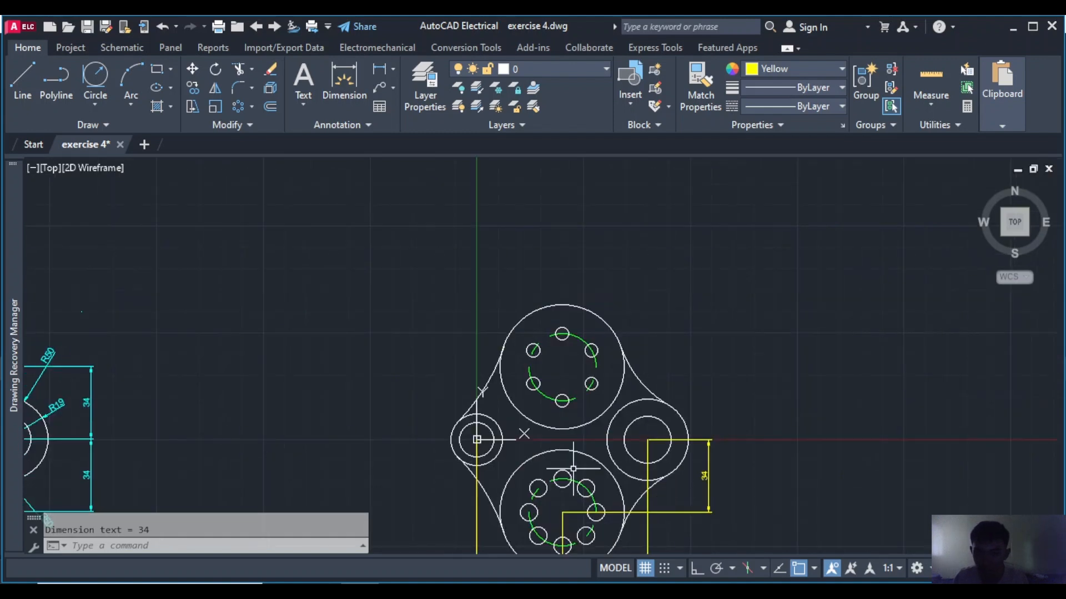
{"action": "middle_click_drag", "start_coordinate": [691, 390], "coordinate": [701, 323]}
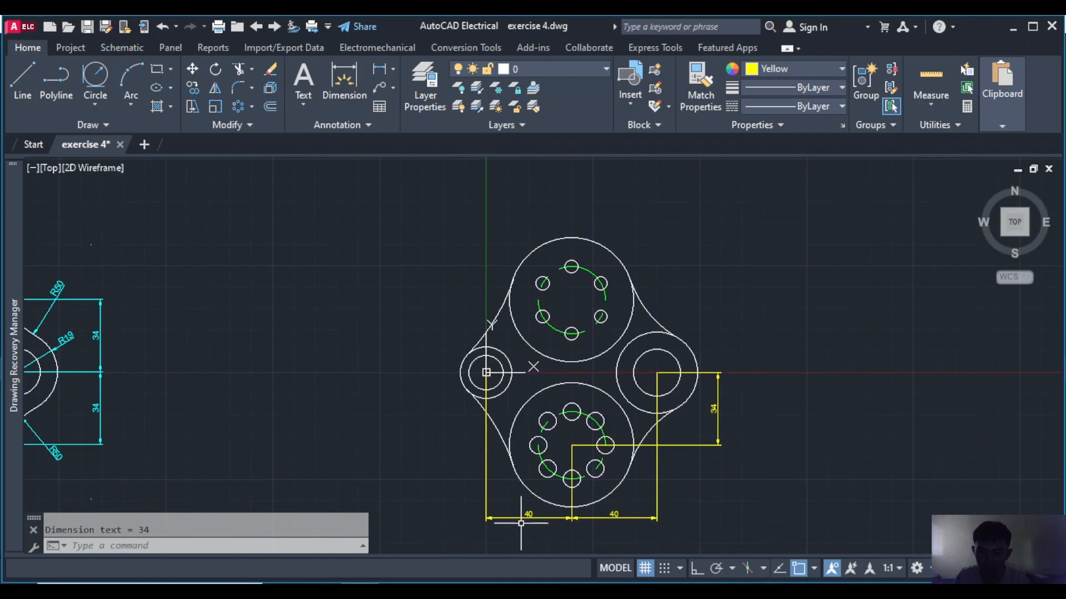
{"action": "middle_click_drag", "start_coordinate": [593, 381], "coordinate": [570, 461]}
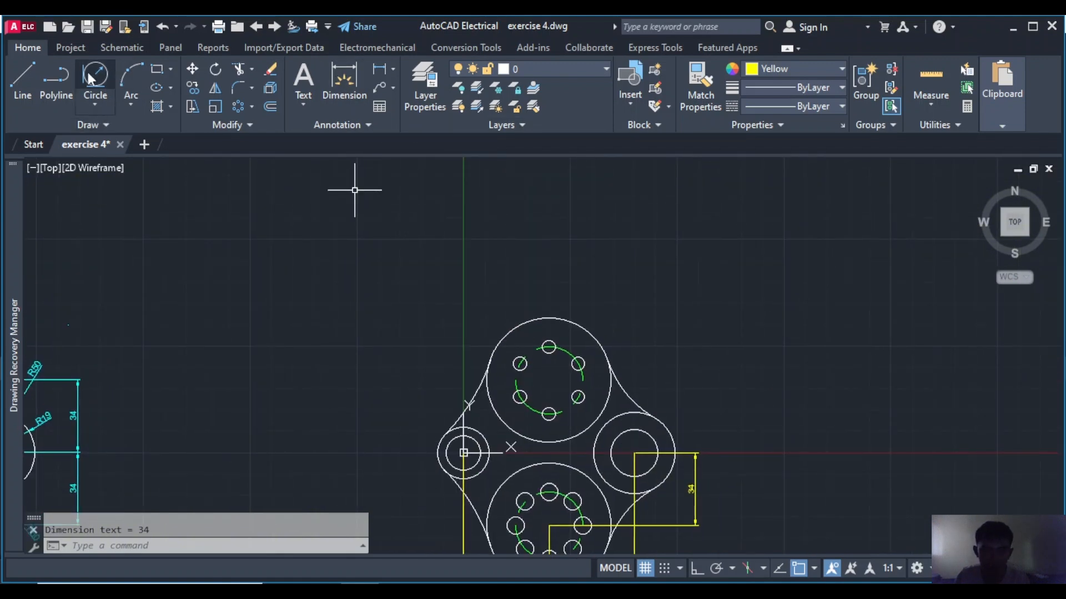
{"action": "left_click", "coordinate": [344, 80]}
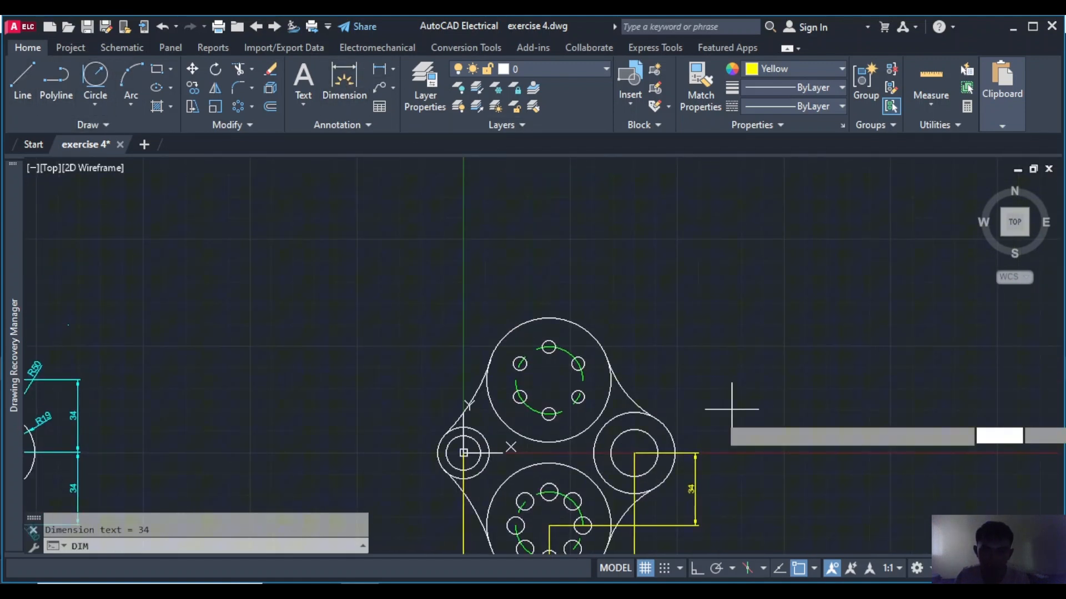
{"action": "left_click", "coordinate": [549, 380]}
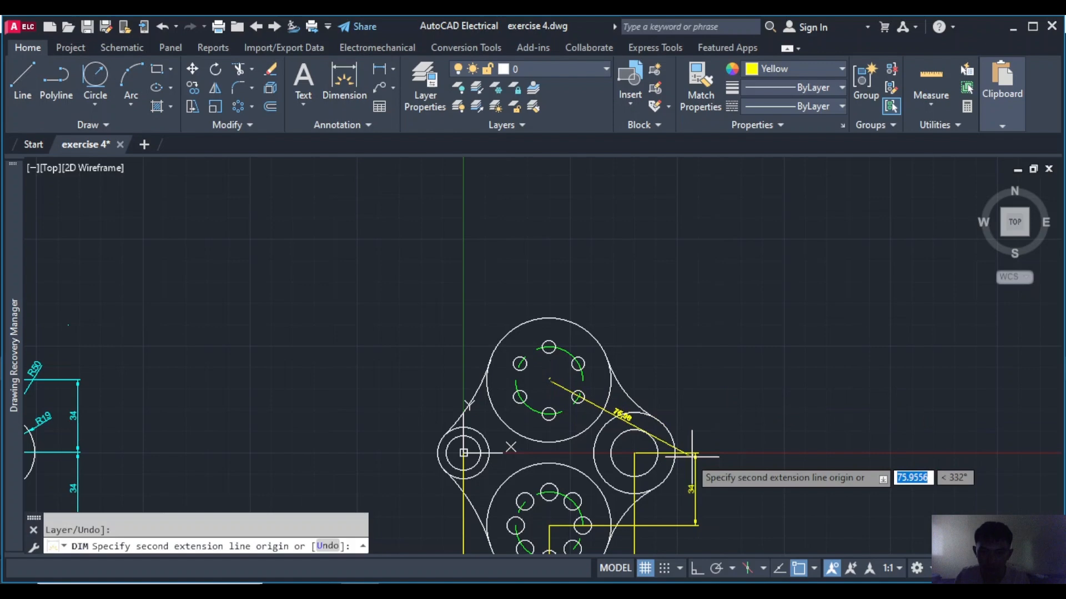
{"action": "left_click", "coordinate": [634, 452]}
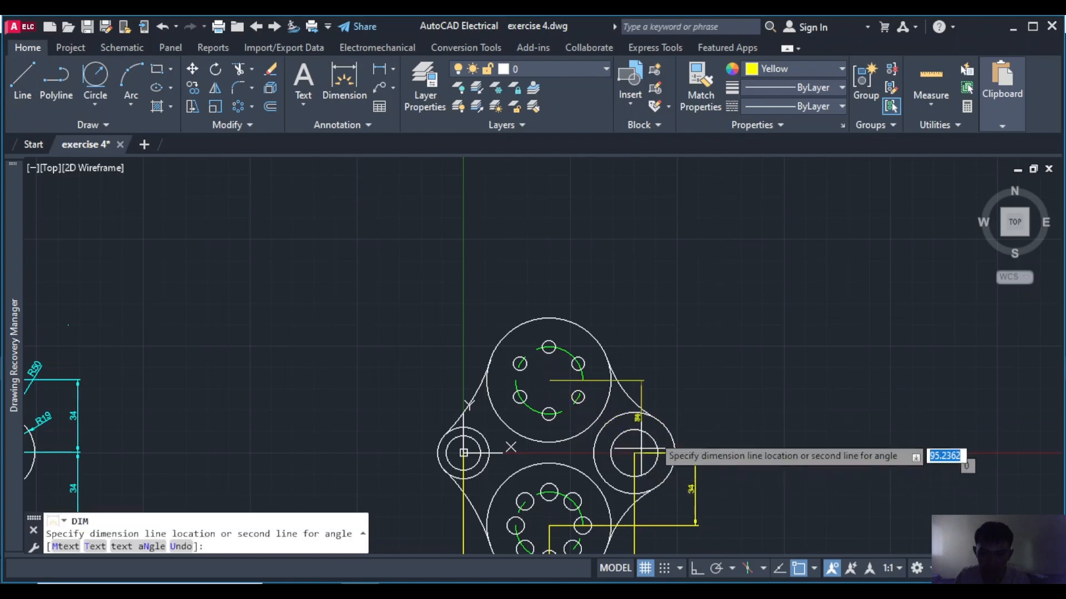
{"action": "left_click", "coordinate": [696, 449]}
Add radius dimensions to the upper and lower tangent arcs on the plate's right side, with their text outside the outline
{"action": "scroll", "coordinate": [768, 340], "scroll_direction": "down", "scroll_amount": 1}
{"action": "scroll", "coordinate": [697, 339], "scroll_direction": "up", "scroll_amount": 3}
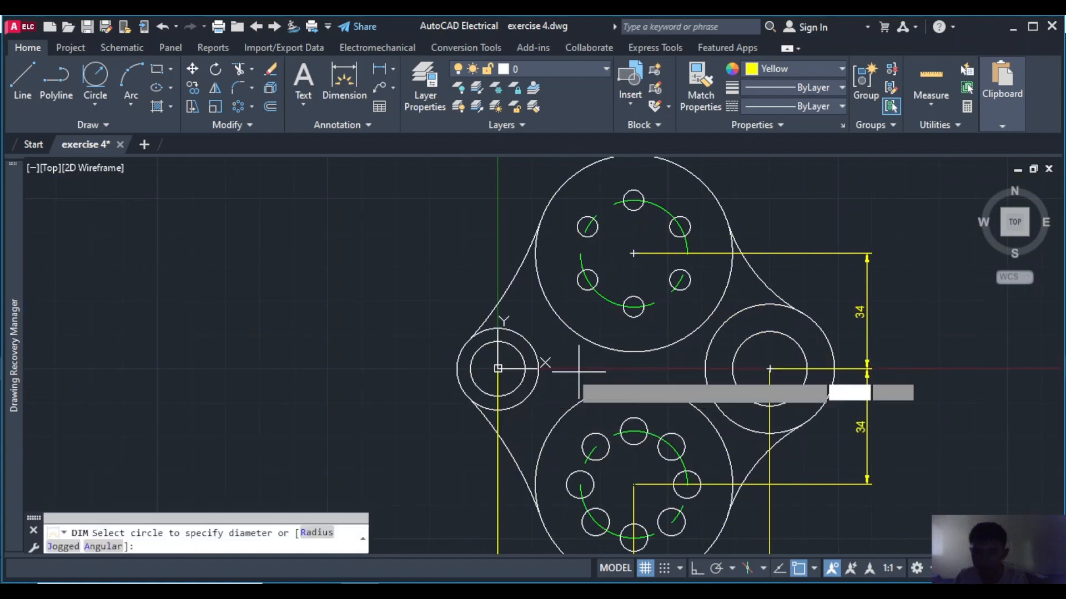
{"action": "middle_click_drag", "start_coordinate": [548, 440], "coordinate": [552, 406]}
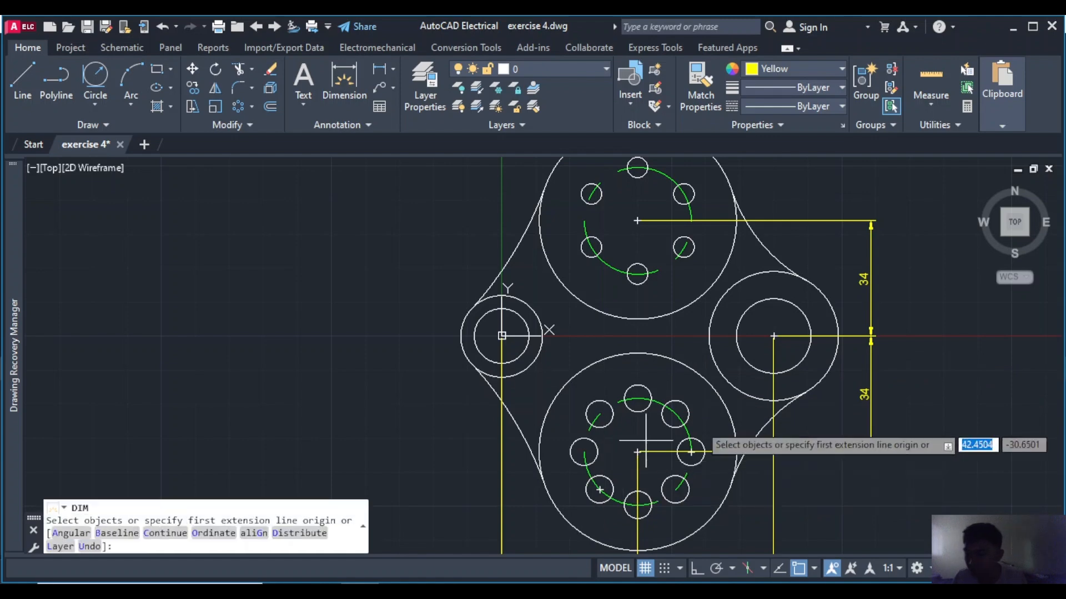
{"action": "scroll", "coordinate": [528, 330], "scroll_direction": "down", "scroll_amount": 2}
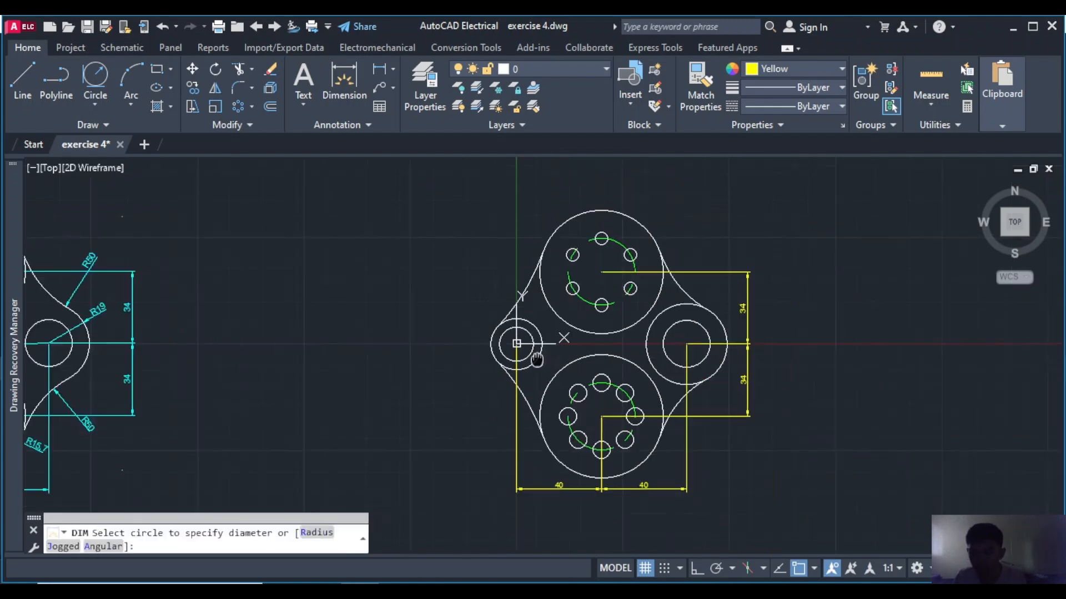
{"action": "middle_click_drag", "start_coordinate": [33, 347], "coordinate": [385, 322]}
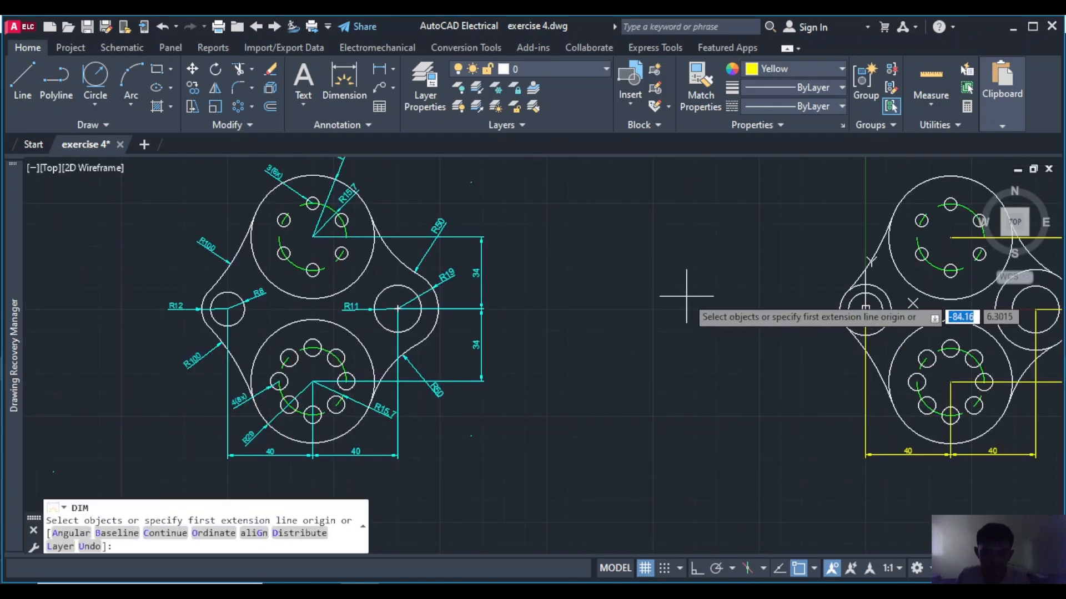
{"action": "mouse_move", "coordinate": [690, 297]}
{"action": "middle_mouse_down"}
{"action": "mouse_move", "coordinate": [312, 335]}
{"action": "mouse_move", "coordinate": [638, 291]}
{"action": "mouse_move", "coordinate": [584, 260]}
{"action": "middle_mouse_up"}
{"action": "scroll", "coordinate": [675, 297], "scroll_direction": "up", "scroll_amount": 2}
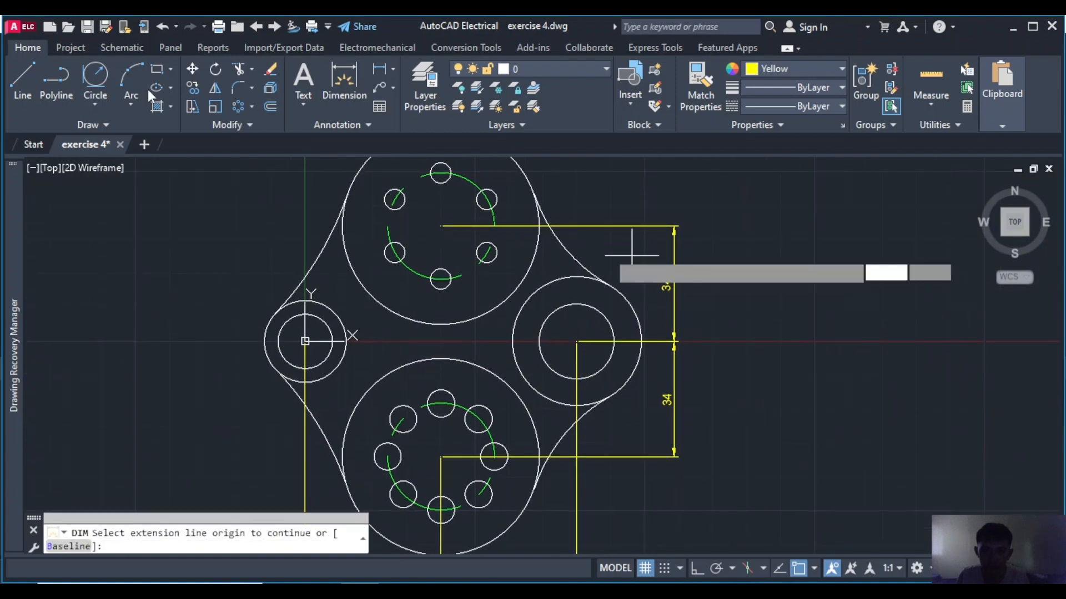
{"action": "left_click", "coordinate": [391, 69]}
{"action": "left_click", "coordinate": [421, 229]}
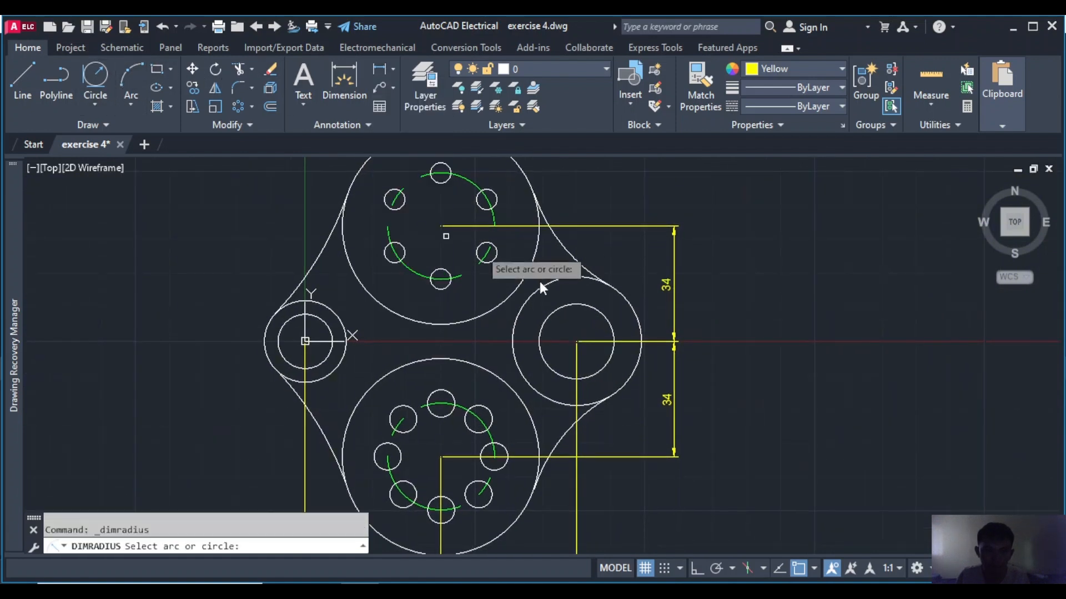
{"action": "left_click", "coordinate": [572, 259]}
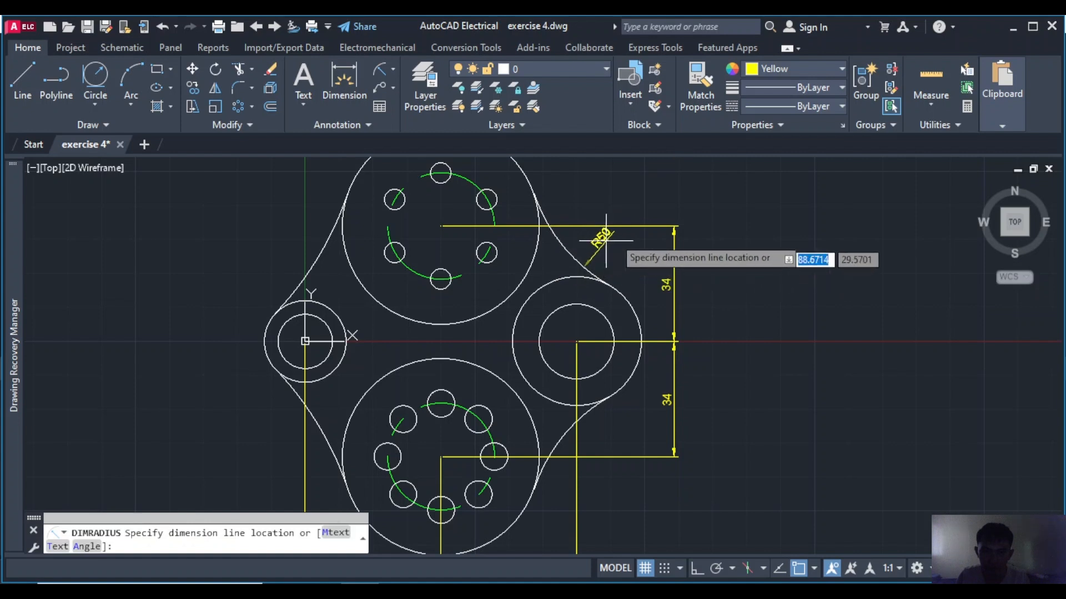
{"action": "left_click", "coordinate": [615, 212]}
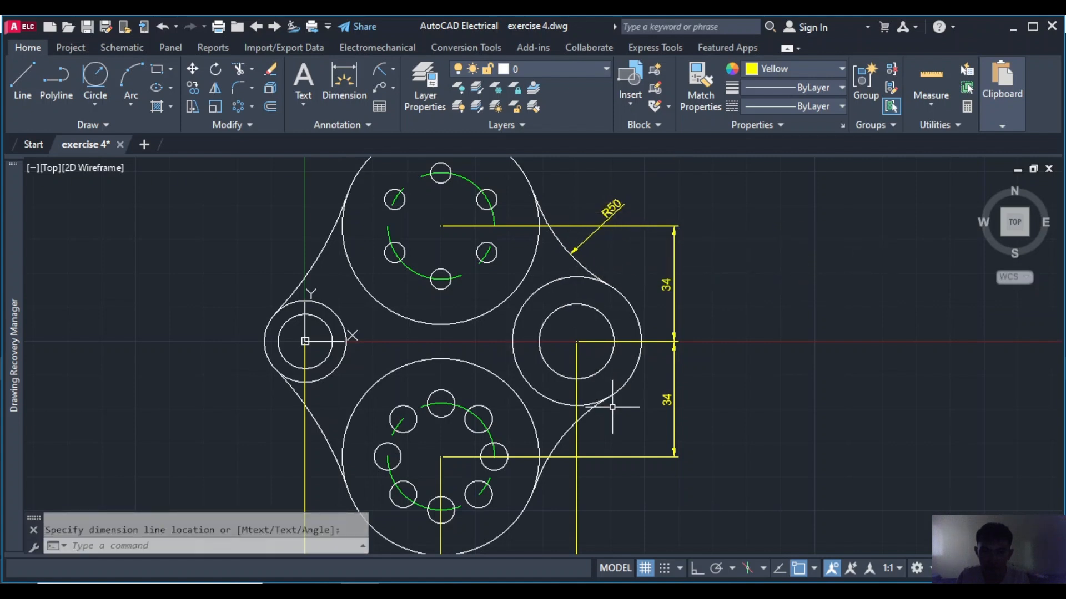
{"action": "key", "text": "Return"}
{"action": "left_click", "coordinate": [566, 429]}
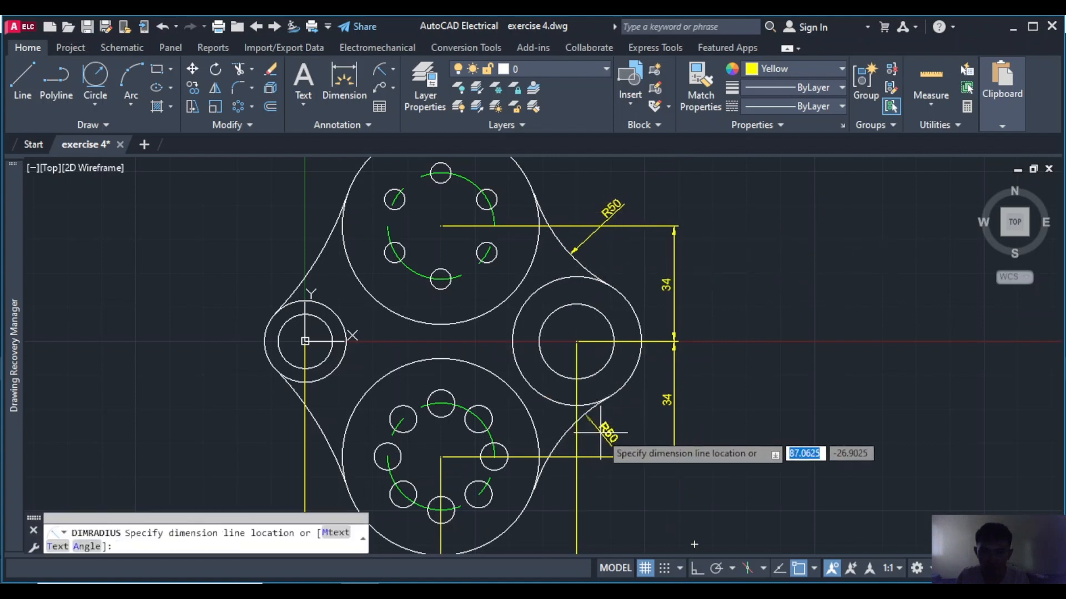
{"action": "left_click", "coordinate": [603, 448]}
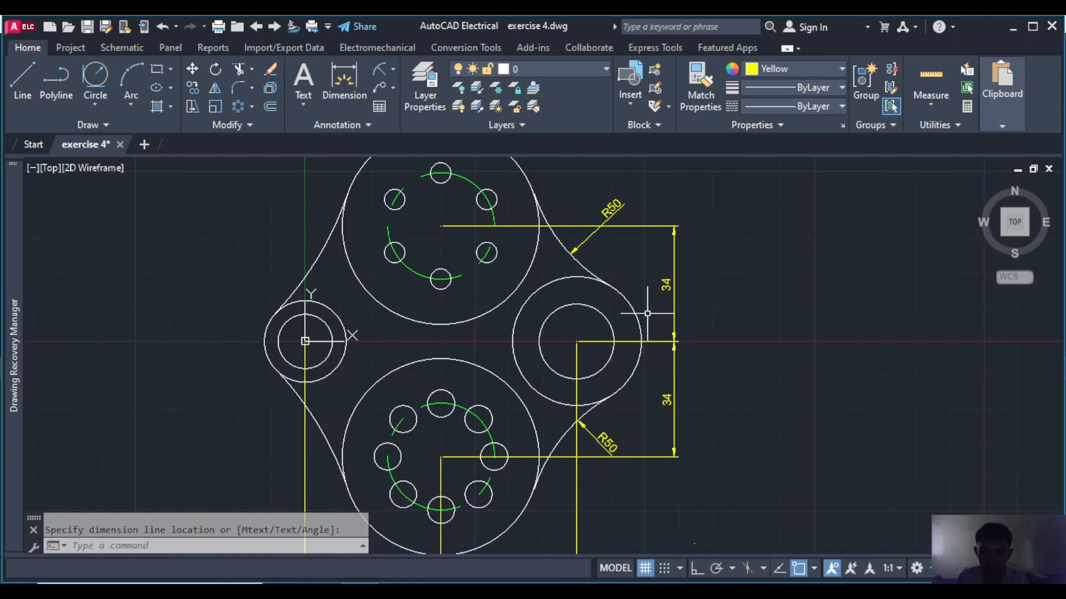
Add radius dimensions to the right boss's outer and inner circles, the outer one placed to its right and the inner one to its left
{"action": "key", "text": "Return"}
{"action": "left_click", "coordinate": [622, 298]}
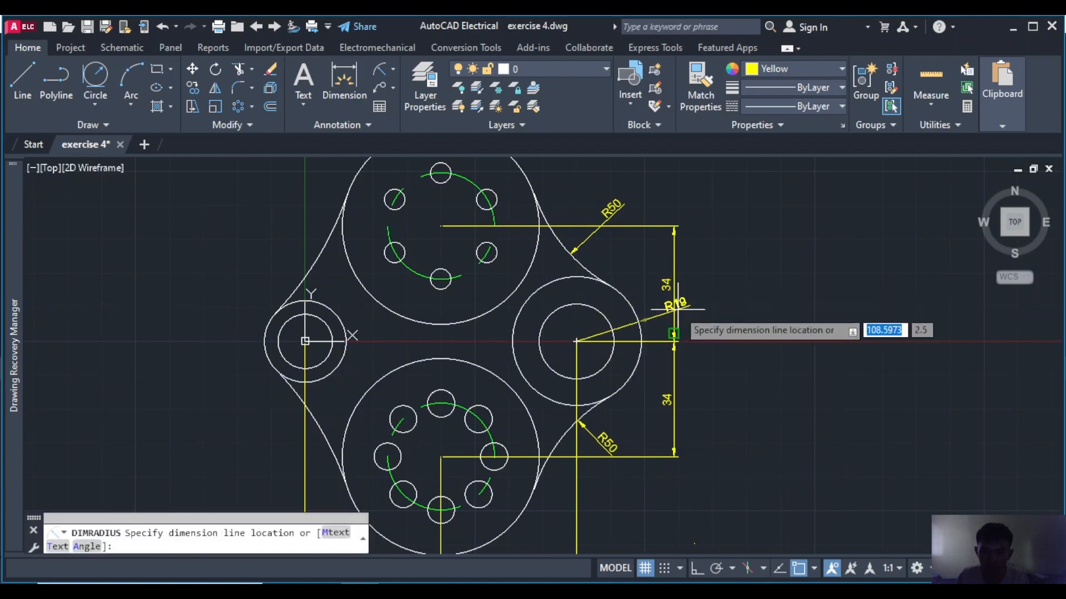
{"action": "left_click", "coordinate": [737, 297]}
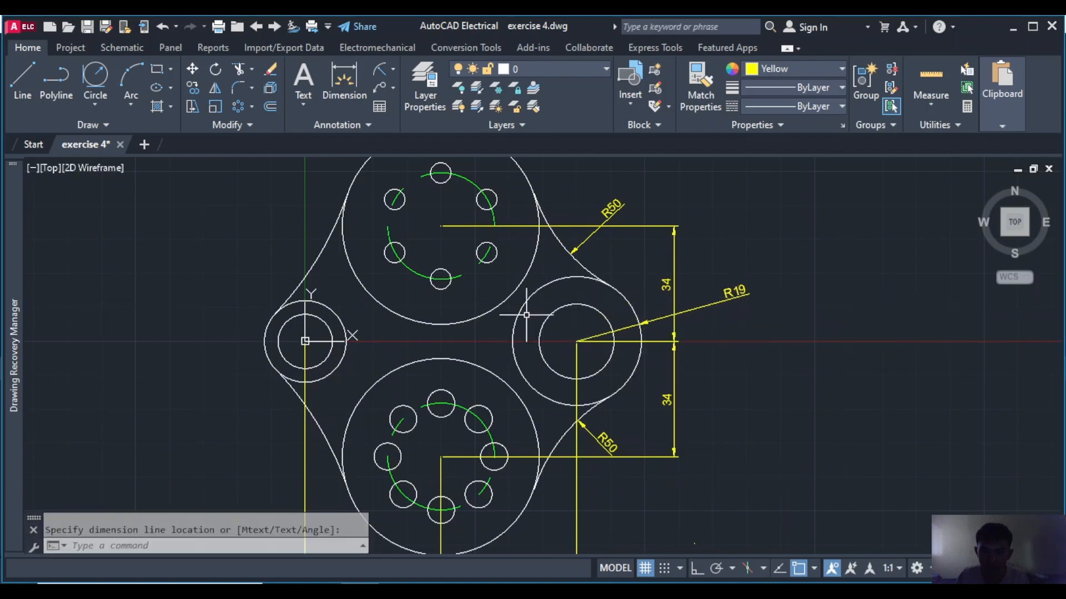
{"action": "key", "text": "Return"}
{"action": "left_click", "coordinate": [540, 342]}
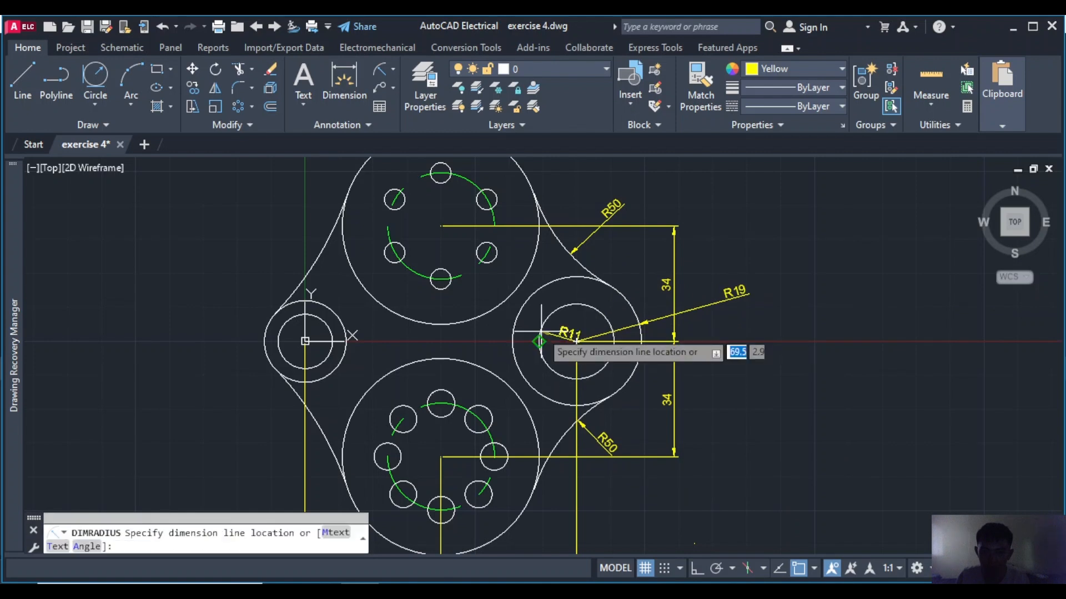
Add radius dimensions to the origin boss's inner and outer circles, the inner one placed to its right and the outer one to its left
{"action": "key", "text": "Return"}
{"action": "left_click", "coordinate": [330, 343]}
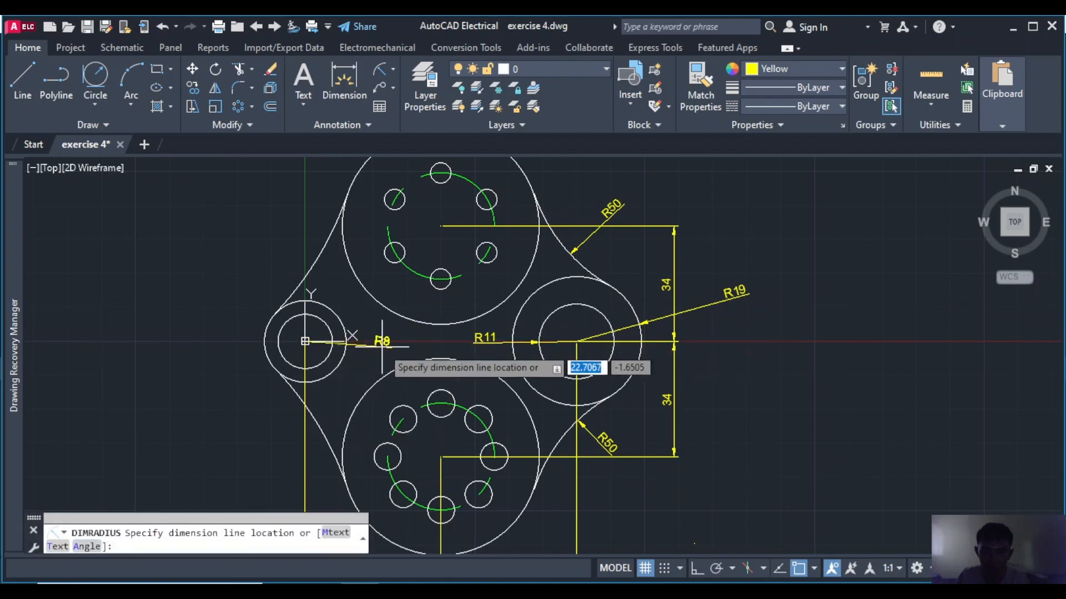
{"action": "left_click", "coordinate": [414, 341]}
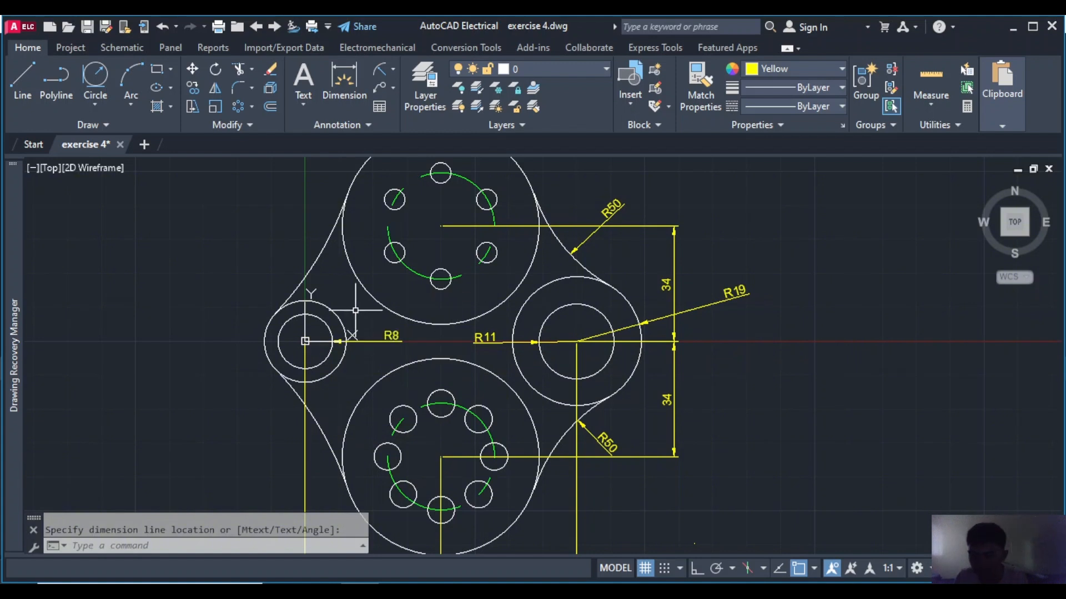
{"action": "key", "text": "Return"}
{"action": "left_click", "coordinate": [272, 364]}
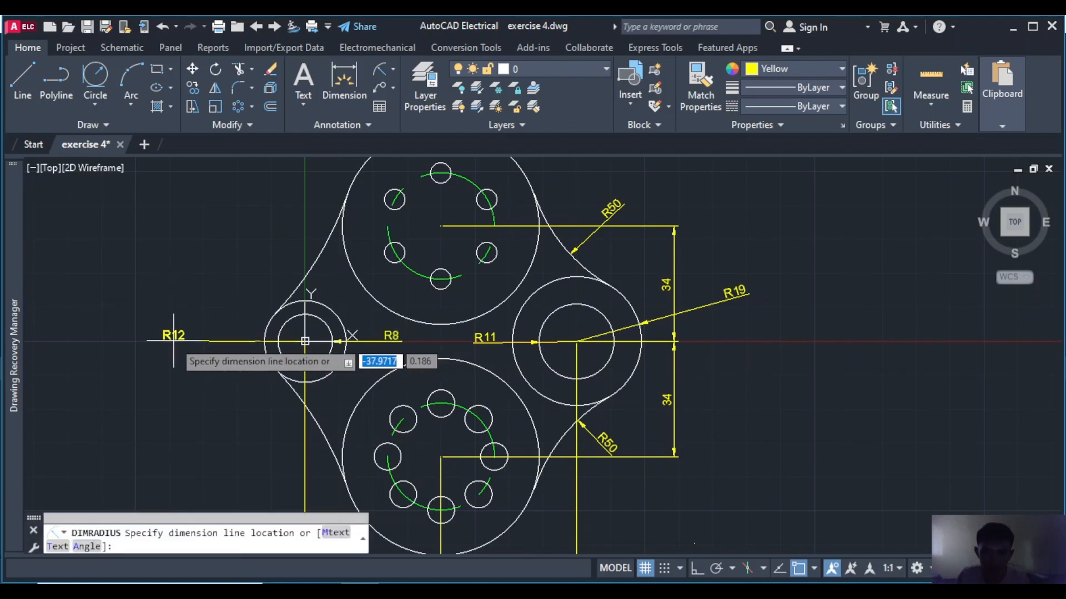
{"action": "left_click", "coordinate": [210, 333]}
Add radius dimensions to the upper and lower tangent arcs on the plate's left side, placed outside the outline
{"action": "middle_click_drag", "start_coordinate": [312, 261], "coordinate": [320, 283]}
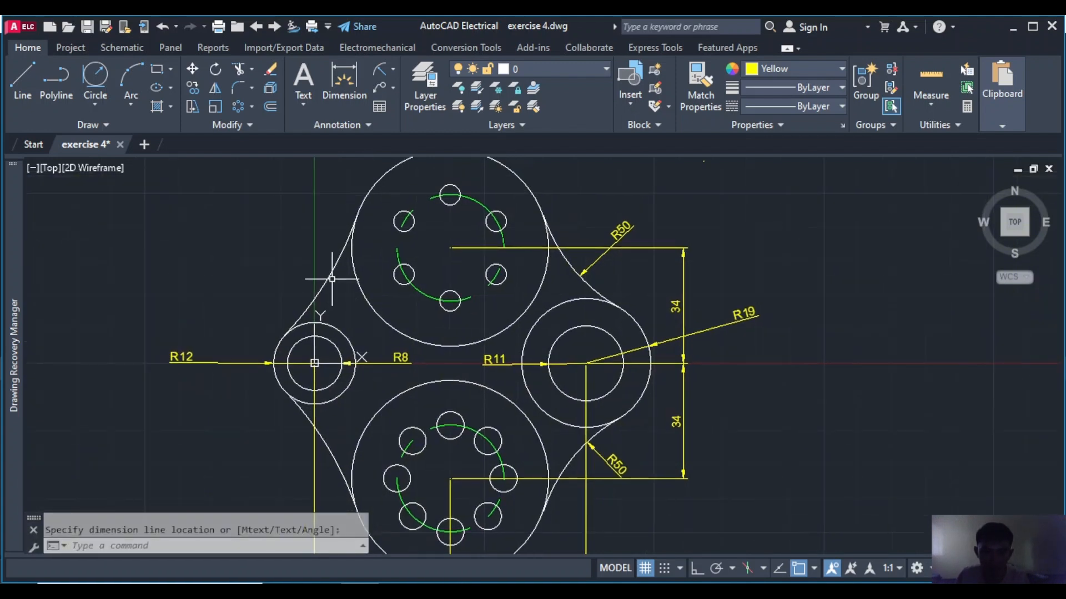
{"action": "key", "text": "Return"}
{"action": "left_click", "coordinate": [323, 285]}
{"action": "left_click", "coordinate": [272, 260]}
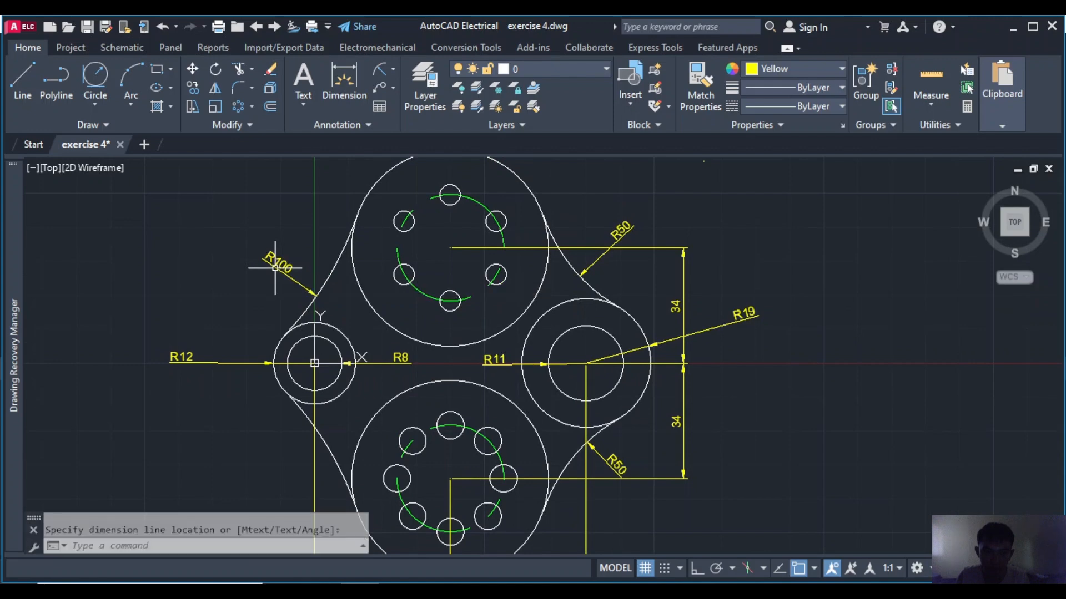
{"action": "scroll", "coordinate": [333, 311], "scroll_direction": "down", "scroll_amount": 2}
{"action": "middle_click_drag", "start_coordinate": [316, 399], "coordinate": [353, 357]}
{"action": "key", "text": "Return"}
{"action": "left_click", "coordinate": [377, 373]}
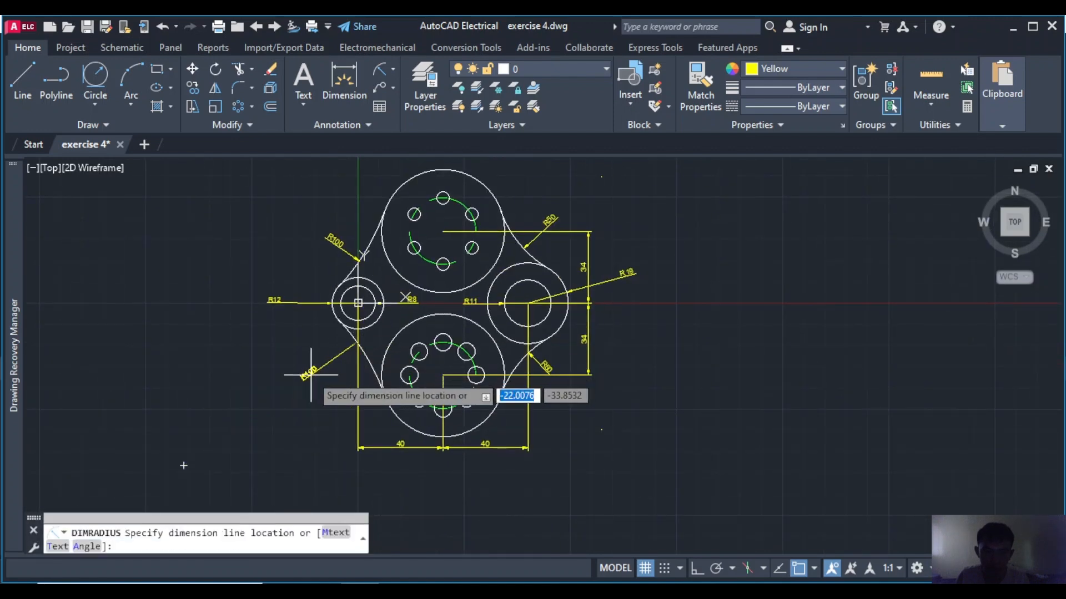
{"action": "left_click", "coordinate": [369, 366]}
Add radius dimensions to the lower large circle and its green hole-pattern circle, placed at the lower left and lower right
{"action": "scroll", "coordinate": [370, 367], "scroll_direction": "up", "scroll_amount": 2}
{"action": "middle_click_drag", "start_coordinate": [416, 472], "coordinate": [401, 395]}
{"action": "key", "text": "Return"}
{"action": "left_click", "coordinate": [393, 386]}
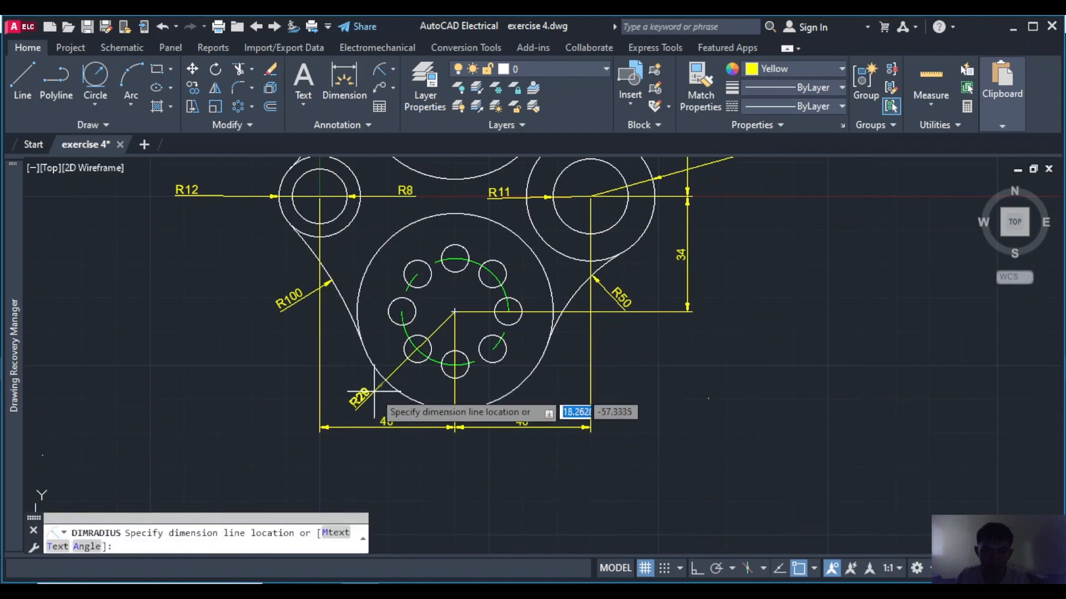
{"action": "left_click", "coordinate": [356, 391]}
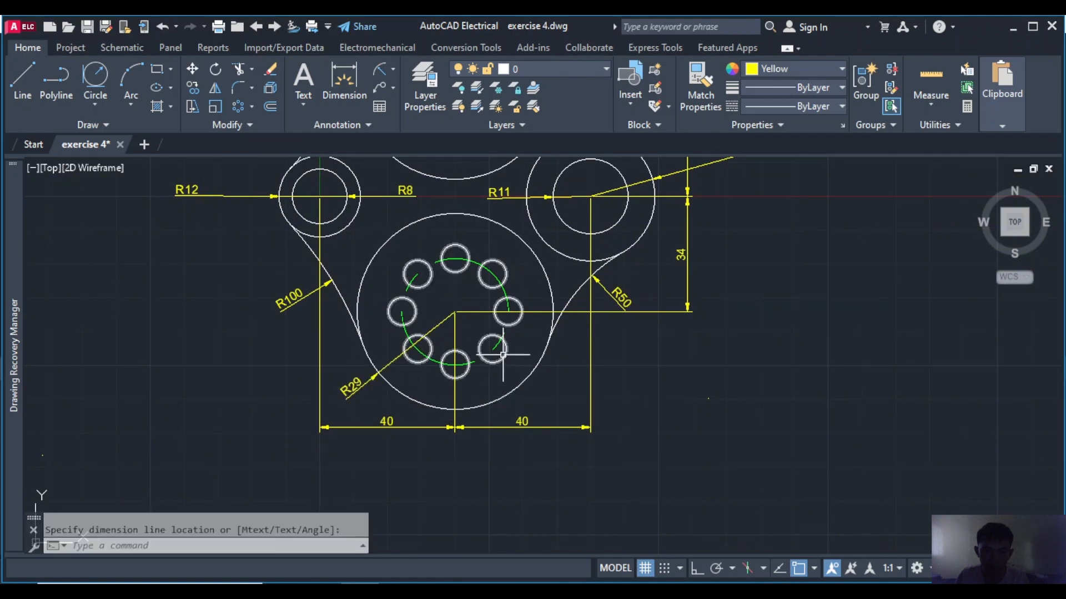
{"action": "key", "text": "Return"}
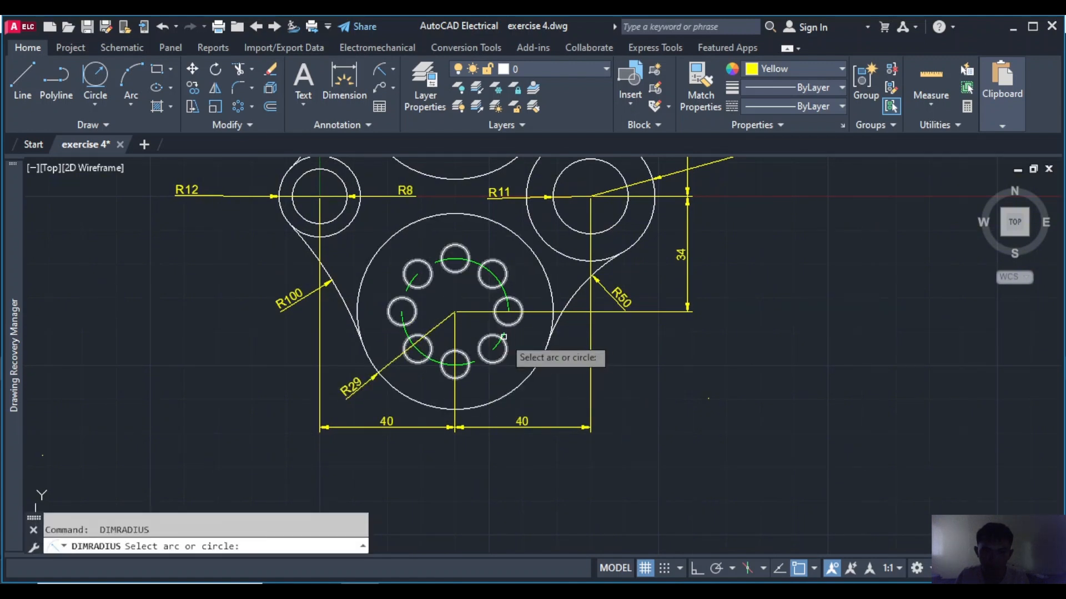
{"action": "left_click", "coordinate": [503, 337]}
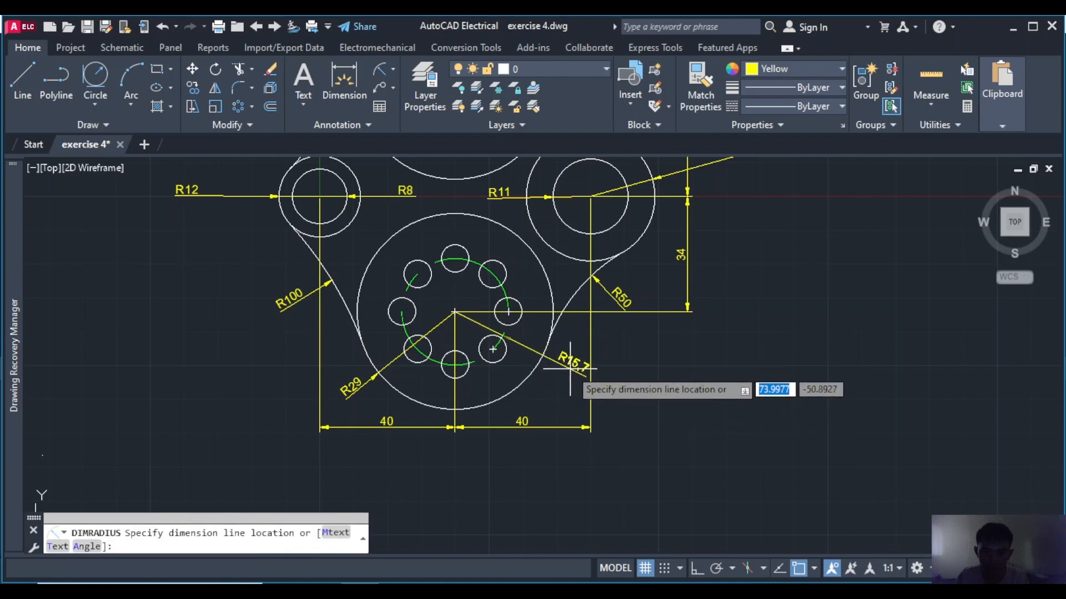
{"action": "left_click", "coordinate": [570, 369]}
Add a radius dimension to the upper-left small hole of the eight-hole pattern, overriding its text with 4(8x)
{"action": "middle_click_drag", "start_coordinate": [402, 263], "coordinate": [432, 309]}
{"action": "key", "text": "Return"}
{"action": "left_click", "coordinate": [434, 309]}
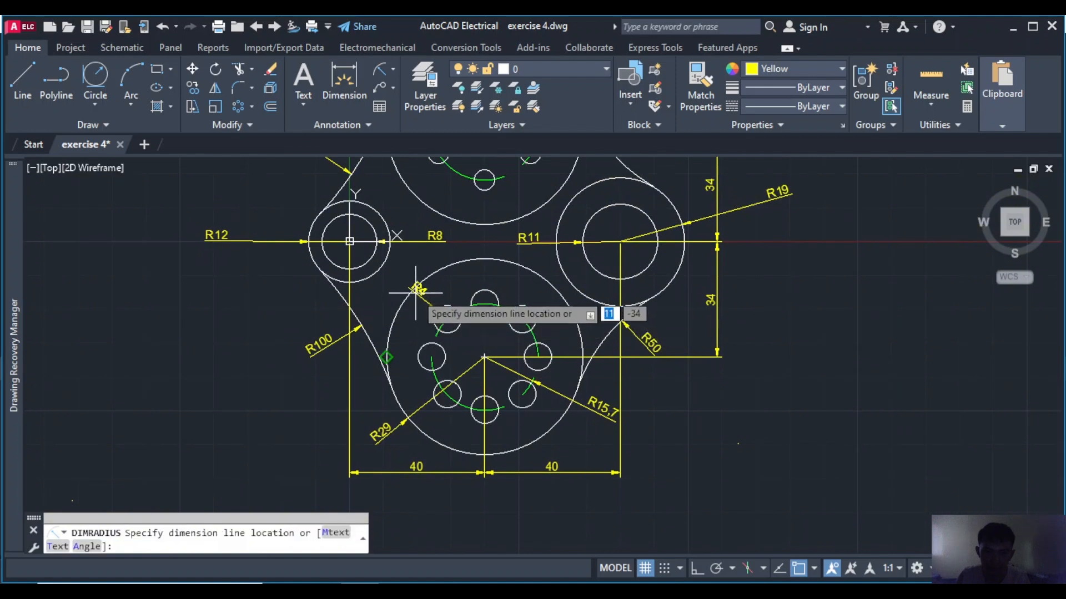
{"action": "type", "text": "t"}
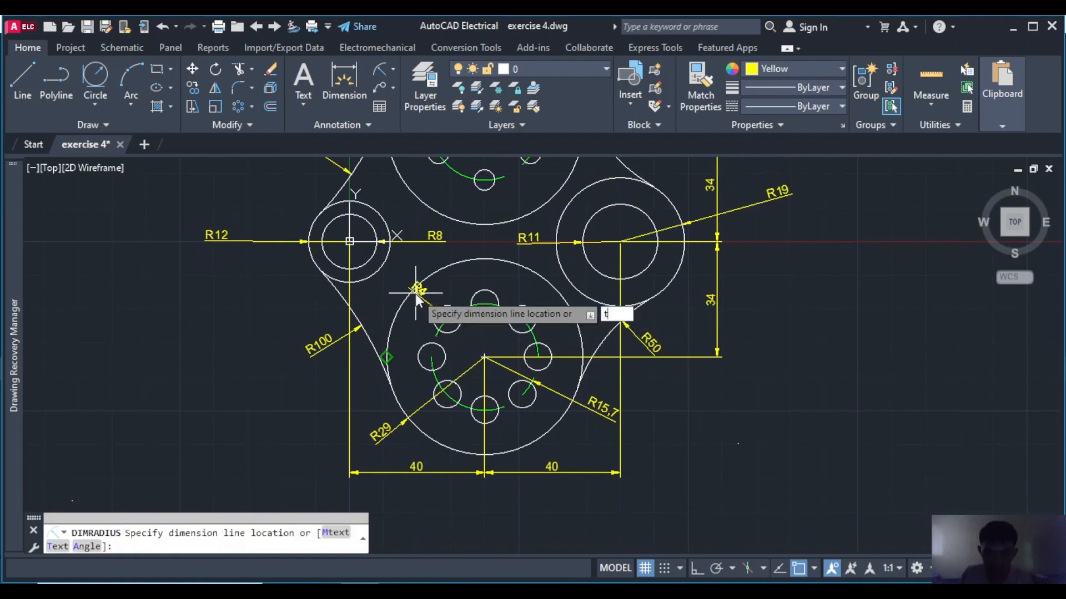
{"action": "key", "text": "Return"}
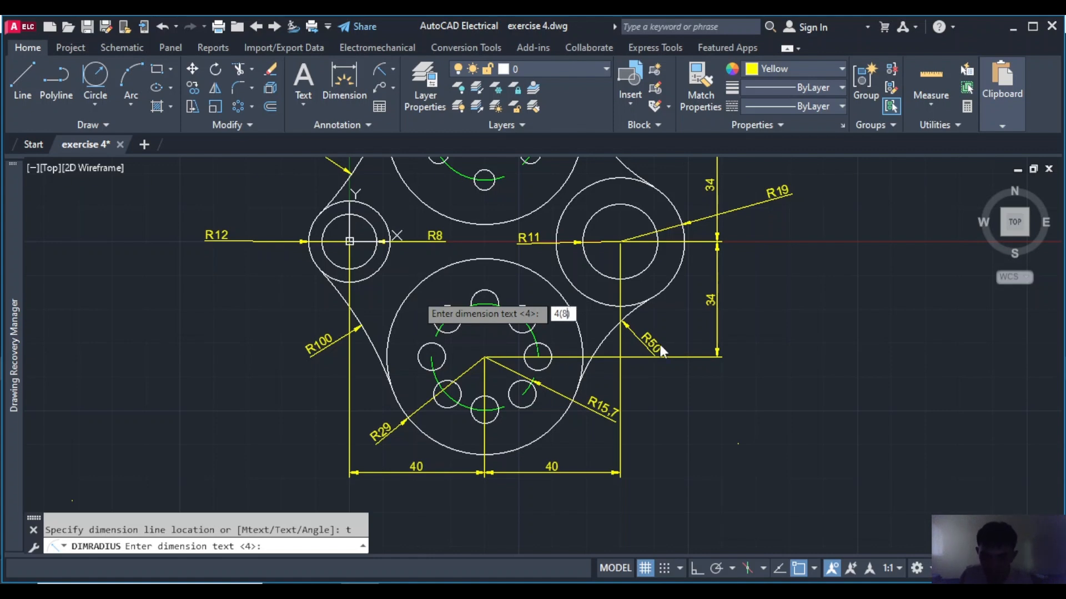
{"action": "key", "text": "Return"}
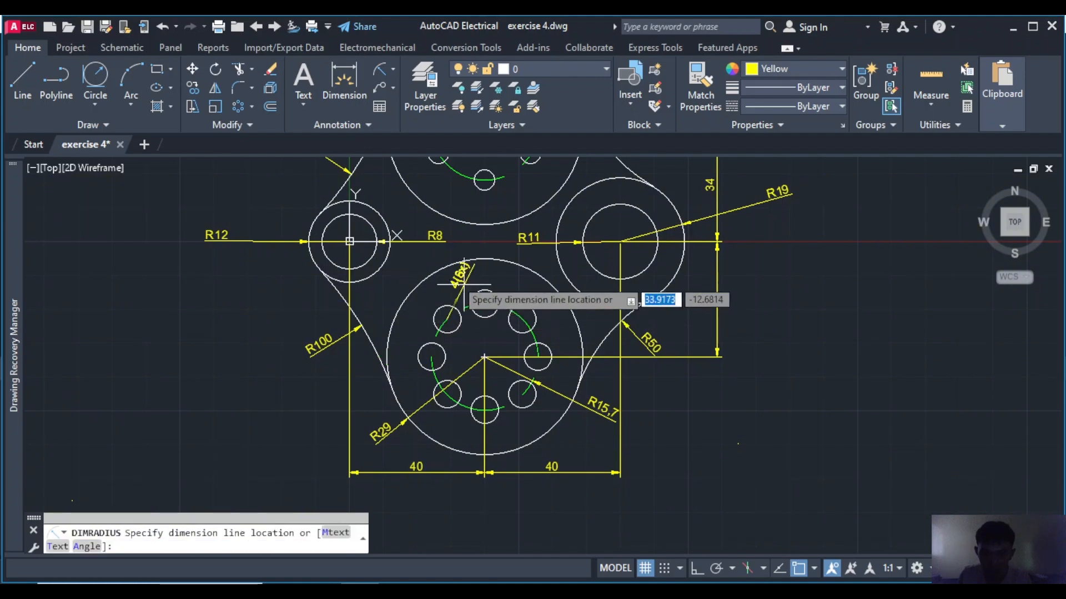
{"action": "left_click", "coordinate": [395, 286]}
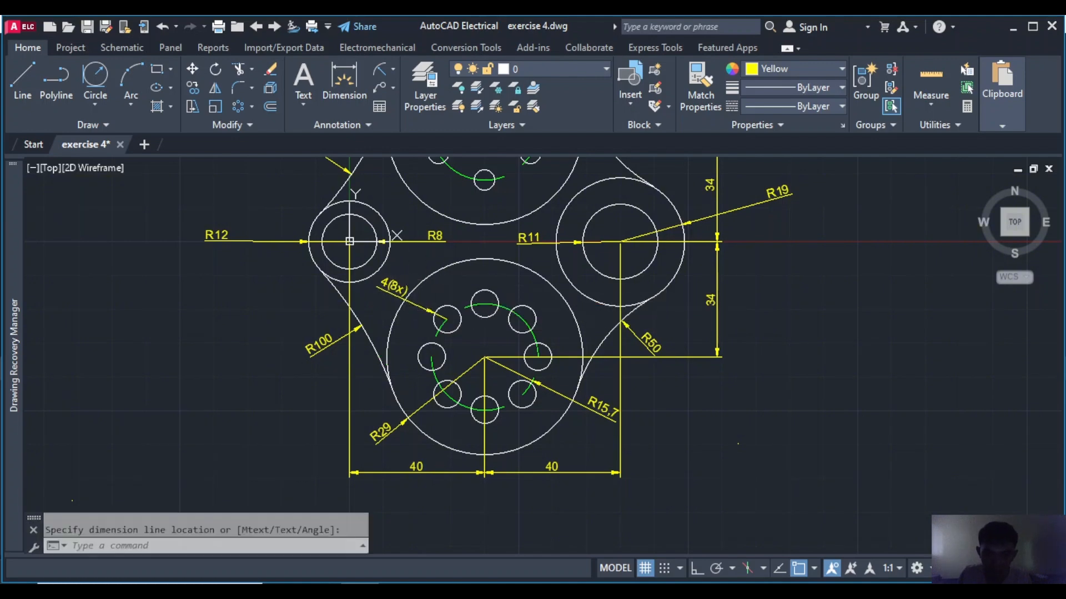
Add radius dimensions to the upper large circle and its green hole-pattern circle, placed at the upper left and upper right
{"action": "middle_click_drag", "start_coordinate": [468, 255], "coordinate": [473, 404]}
{"action": "middle_click_drag", "start_coordinate": [474, 277], "coordinate": [474, 351]}
{"action": "key", "text": "Return"}
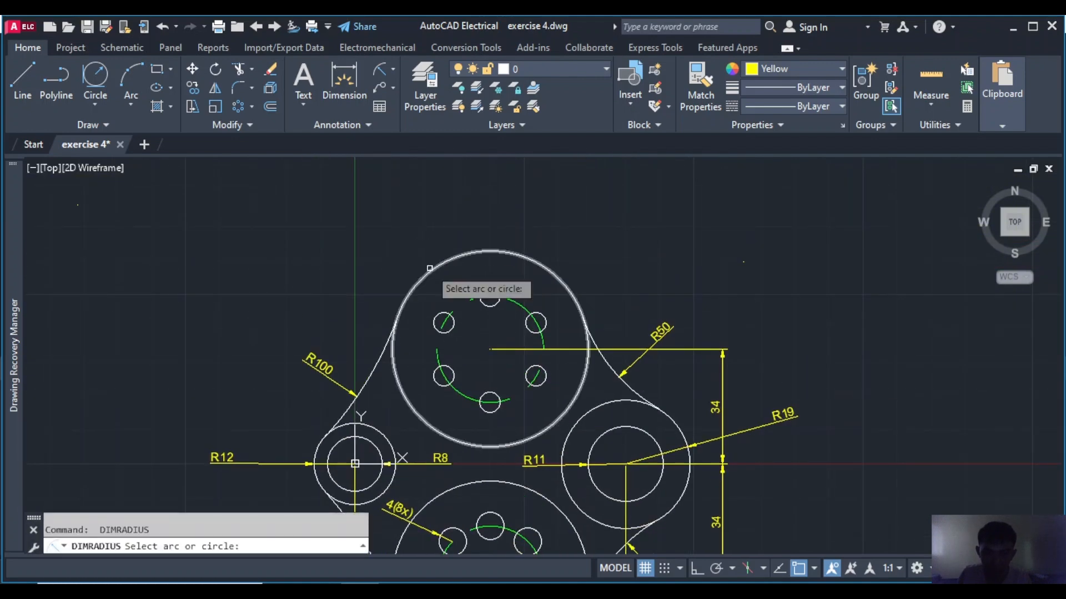
{"action": "left_click", "coordinate": [429, 268]}
{"action": "left_click", "coordinate": [408, 231]}
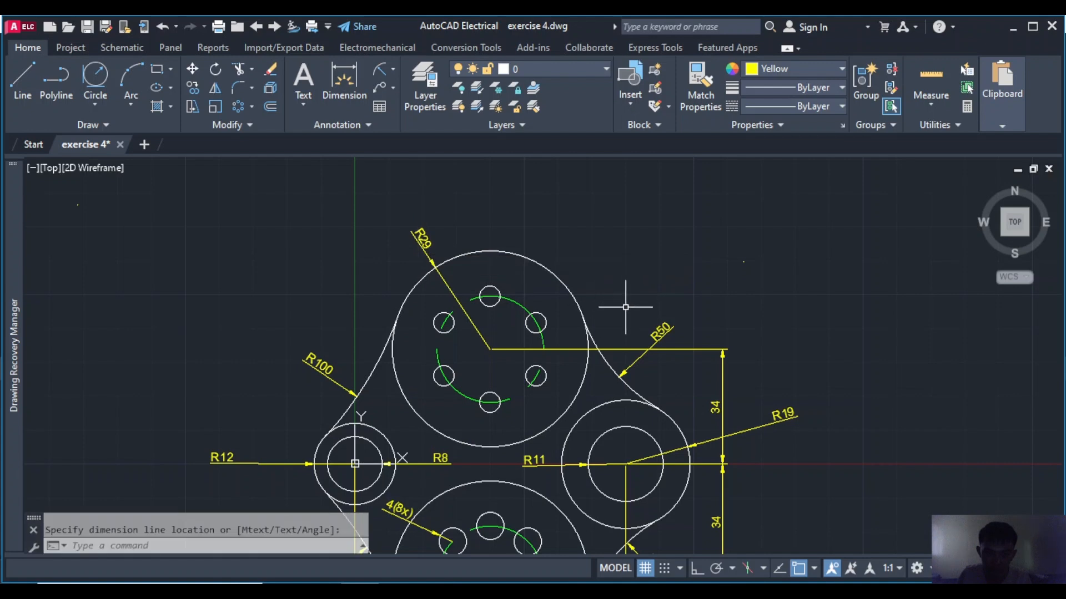
{"action": "key", "text": "Return"}
{"action": "left_click", "coordinate": [527, 311]}
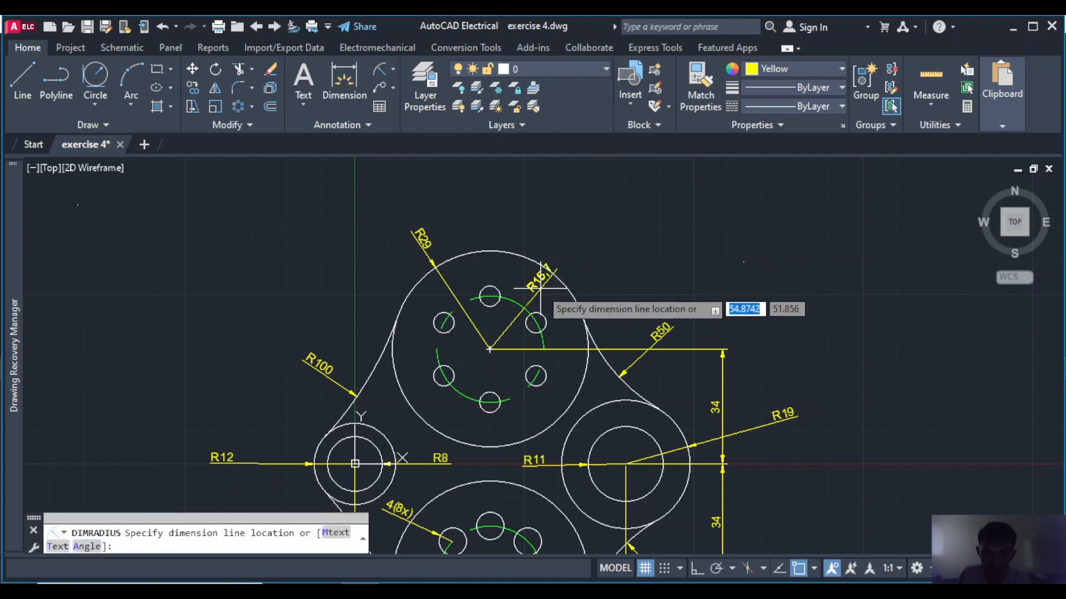
{"action": "left_click", "coordinate": [541, 288]}
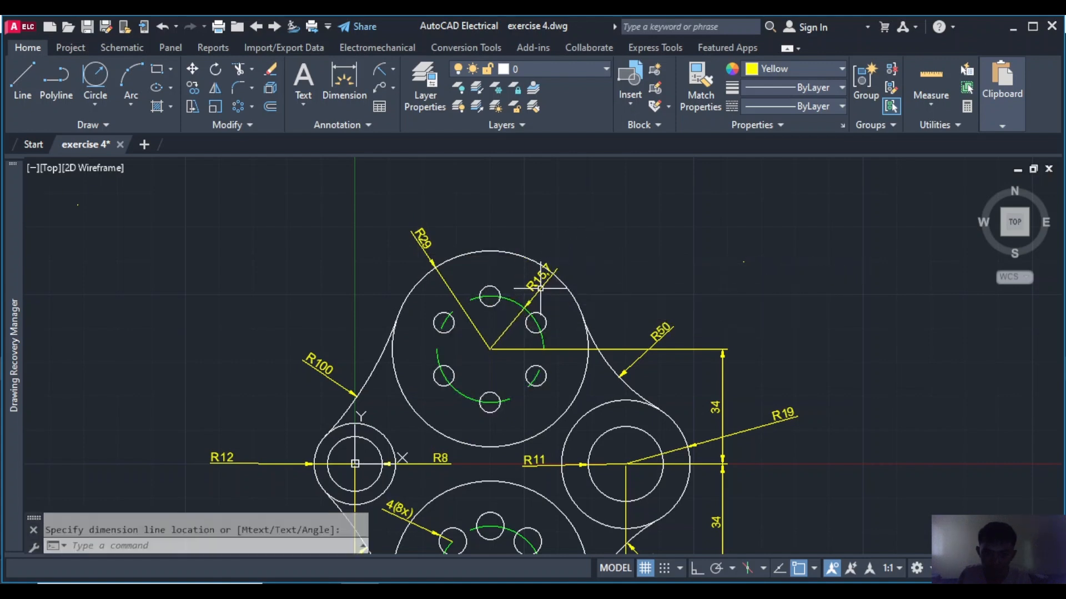
Add a radius dimension to the upper-left small hole of the six-hole pattern, overriding its text with 3(6x)
{"action": "key", "text": "Return"}
{"action": "left_click", "coordinate": [435, 324]}
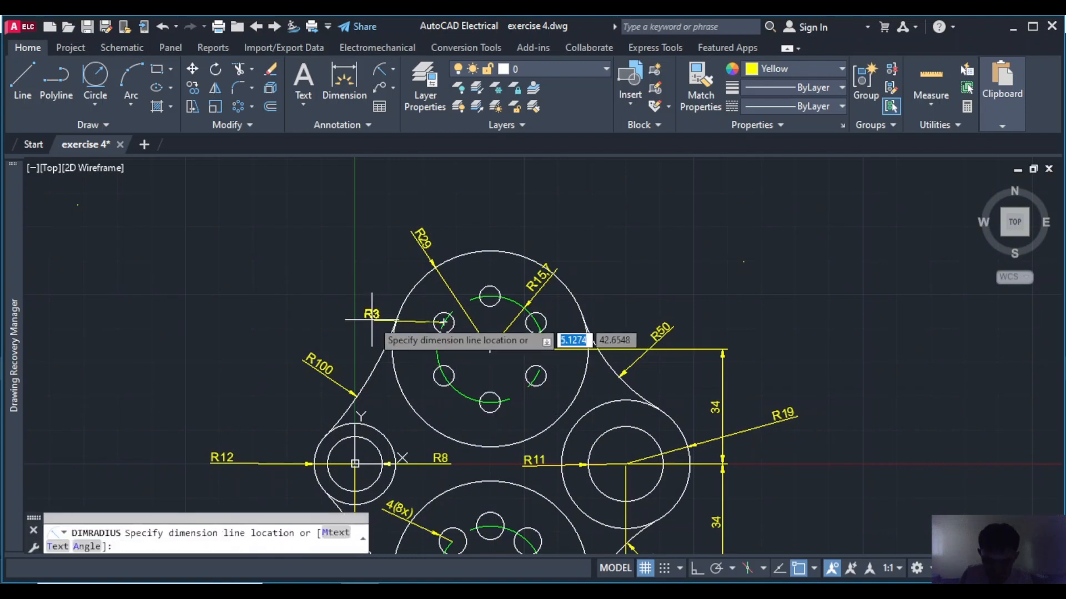
{"action": "type", "text": "t"}
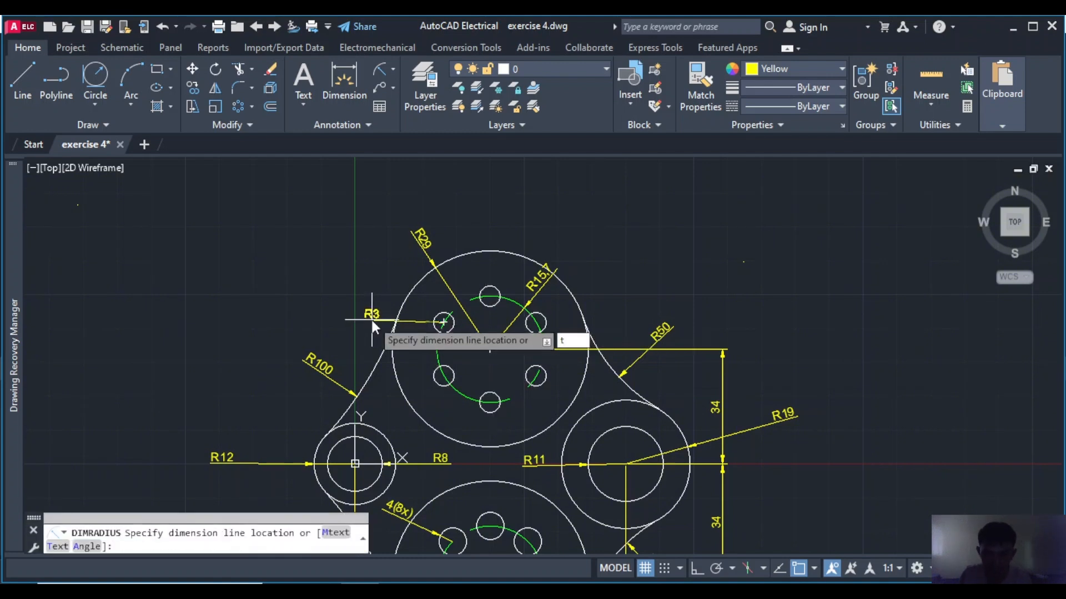
{"action": "key", "text": "Return"}
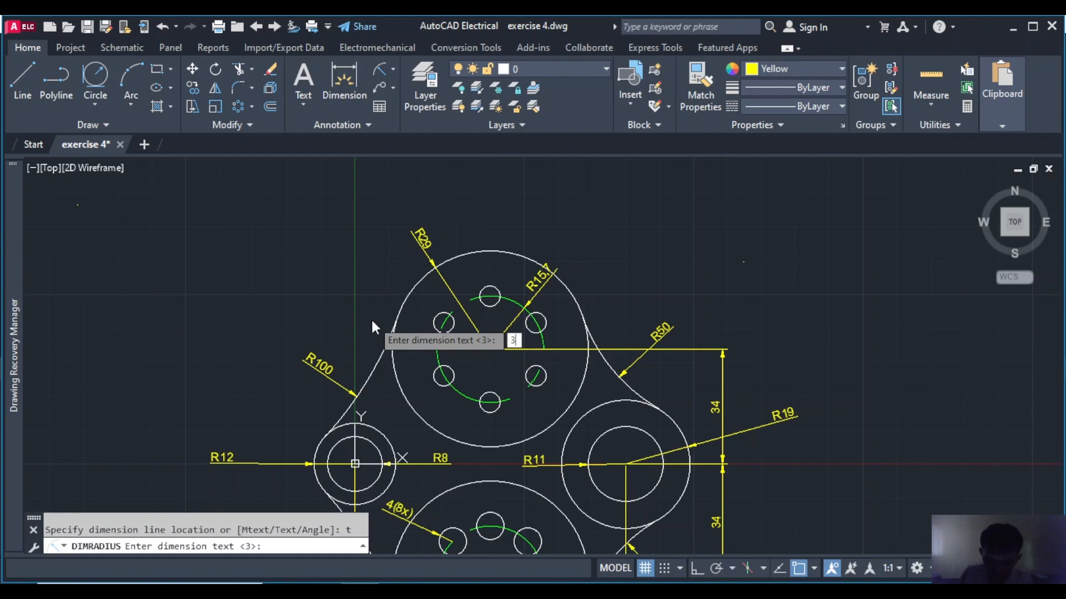
{"action": "type", "text": "(6"}
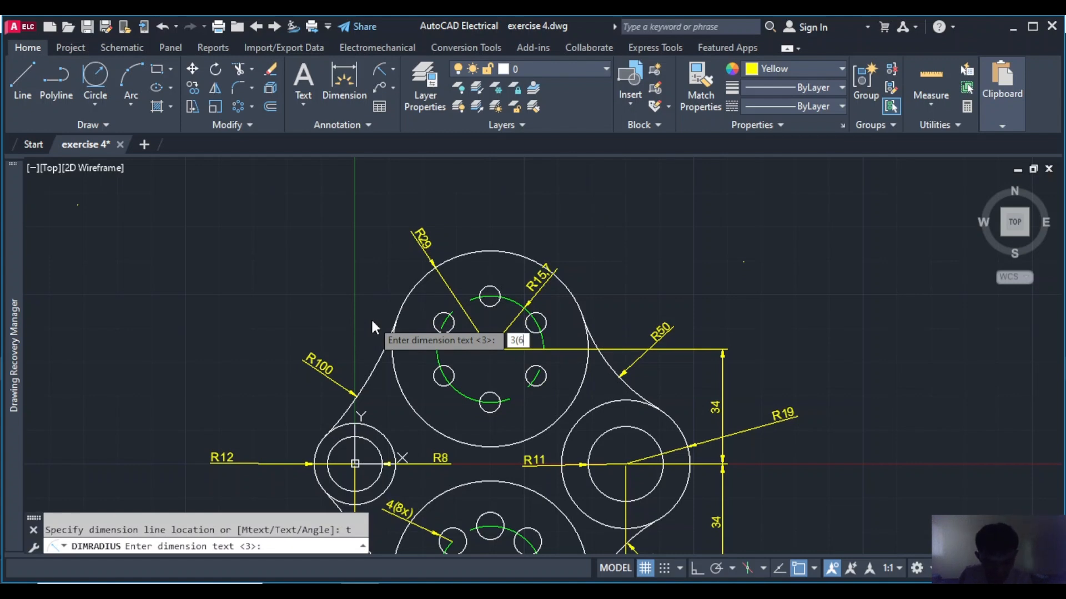
{"action": "type", "text": "x)"}
{"action": "key", "text": "Return"}
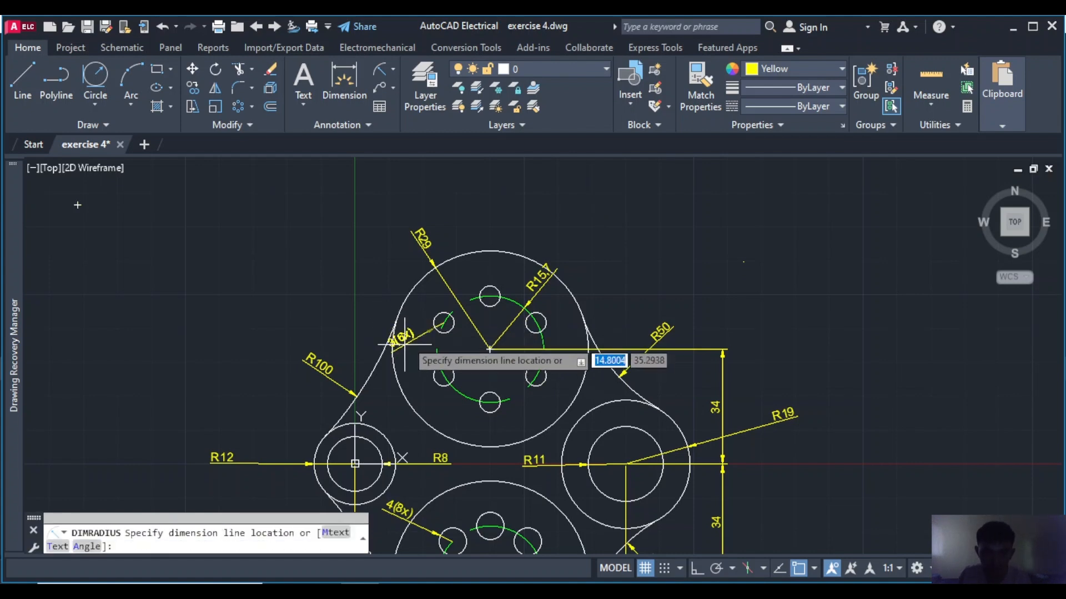
{"action": "left_click", "coordinate": [417, 316]}
{"action": "scroll", "coordinate": [733, 238], "scroll_direction": "down", "scroll_amount": 2}
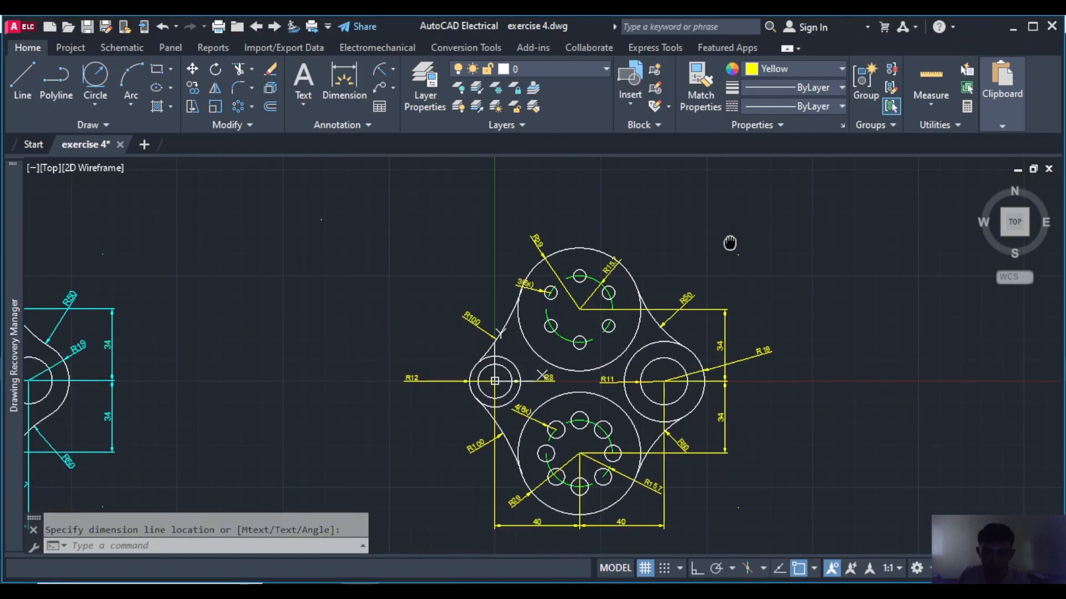
{"action": "mouse_move", "coordinate": [248, 366]}
{"action": "middle_mouse_down"}
{"action": "mouse_move", "coordinate": [502, 328]}
{"action": "mouse_move", "coordinate": [241, 333]}
{"action": "mouse_move", "coordinate": [254, 333]}
{"action": "middle_mouse_up"}
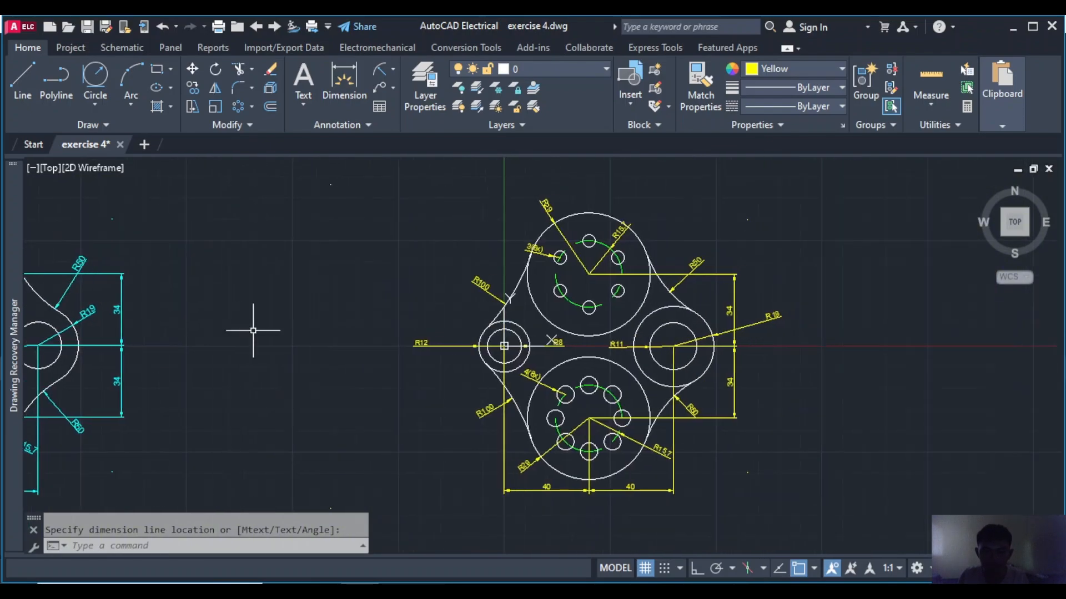